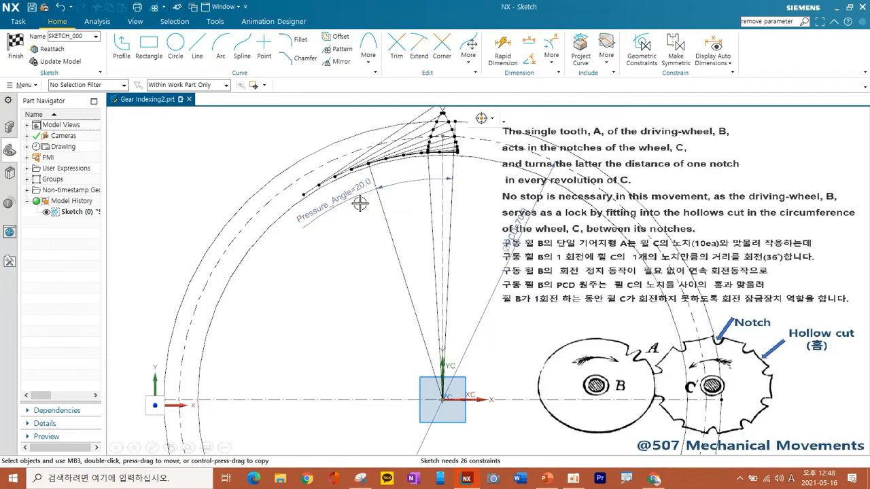
Step: Finish the gear construction sketch and start a new sketch on the gear's XY plane
{"action": "middle_click_drag", "start_coordinate": [461, 252], "coordinate": [349, 243], "text": "shift"}
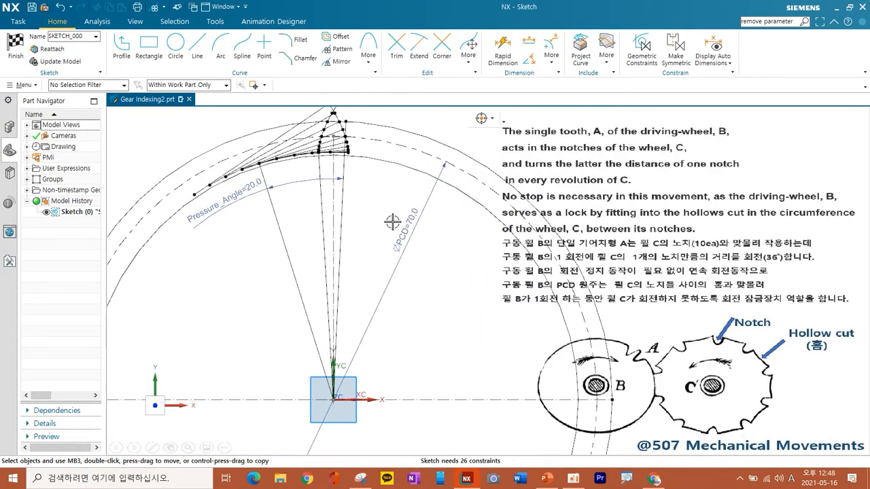
{"action": "scroll", "coordinate": [392, 222], "scroll_direction": "down", "scroll_amount": 2}
{"action": "middle_click_drag", "start_coordinate": [265, 201], "coordinate": [284, 190], "text": "shift"}
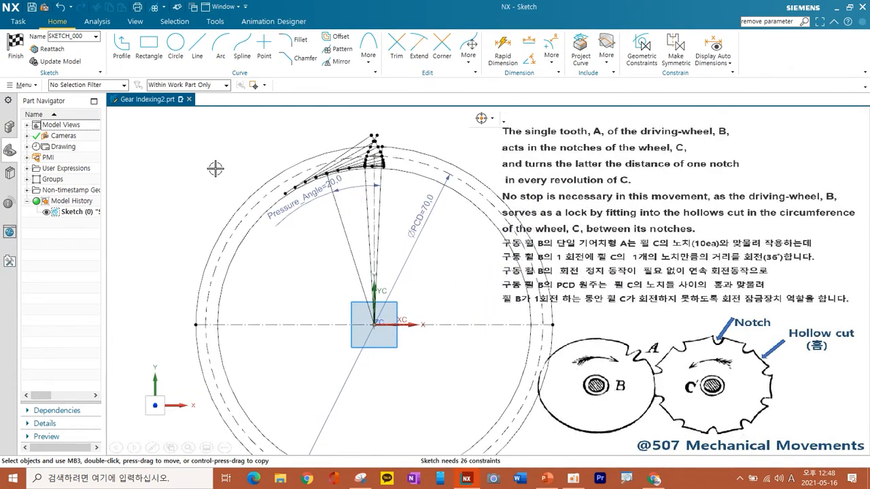
{"action": "left_click", "coordinate": [20, 48]}
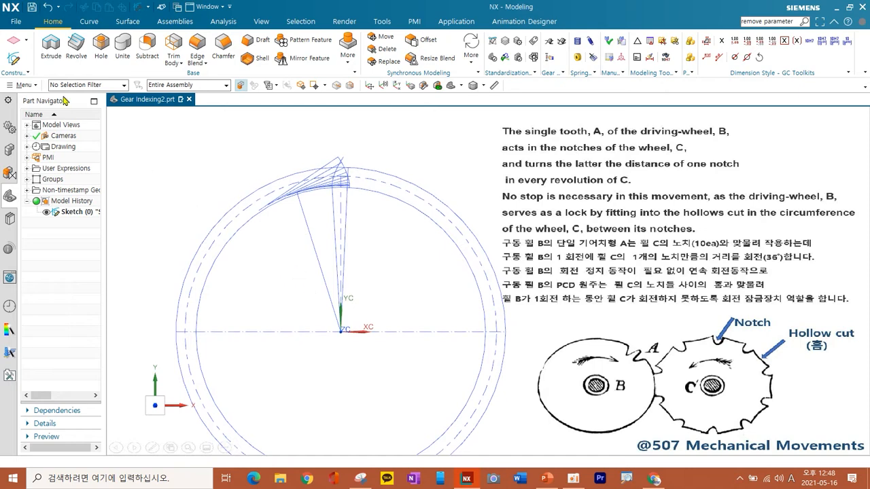
{"action": "left_click", "coordinate": [12, 59]}
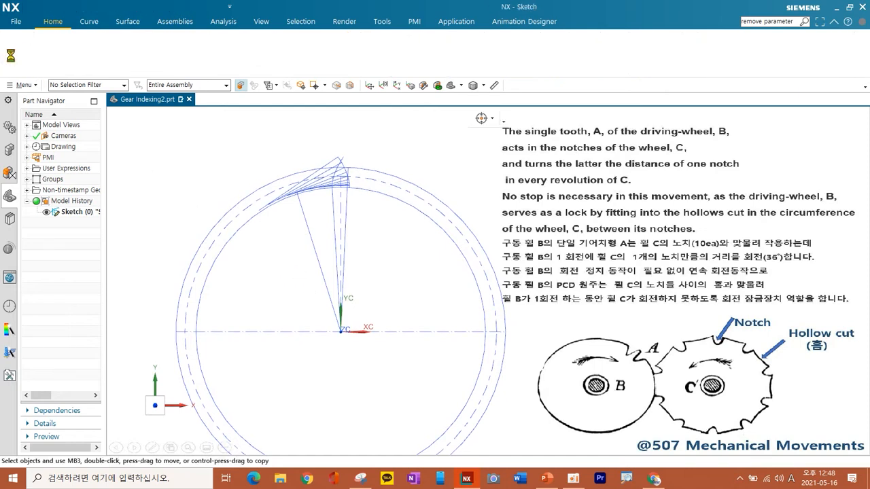
{"action": "left_click", "coordinate": [187, 201]}
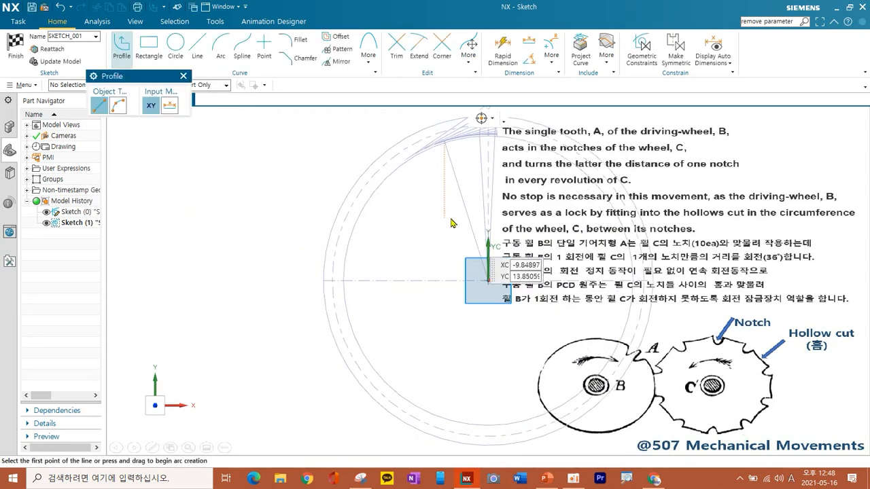
Step: Project both tooth flank splines, the flank root lines, and the outer and root circles into the sketch as non-associative original curves
{"action": "scroll", "coordinate": [343, 201], "scroll_direction": "up", "scroll_amount": 6}
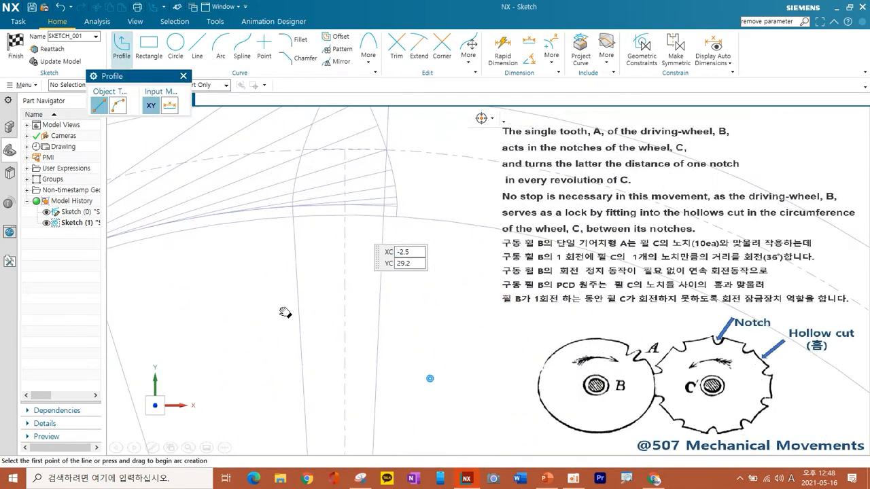
{"action": "left_click", "coordinate": [580, 58]}
{"action": "middle_click_drag", "start_coordinate": [325, 251], "coordinate": [324, 323], "text": "shift"}
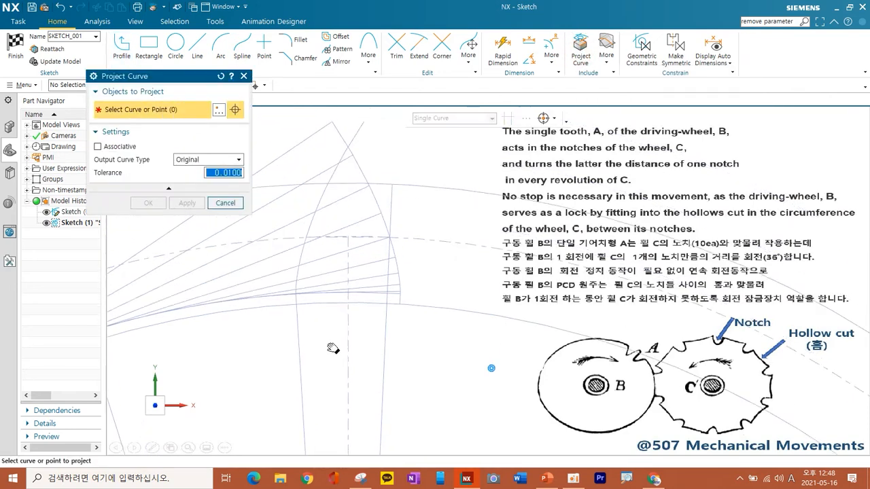
{"action": "left_click", "coordinate": [318, 195]}
{"action": "left_click", "coordinate": [364, 171]}
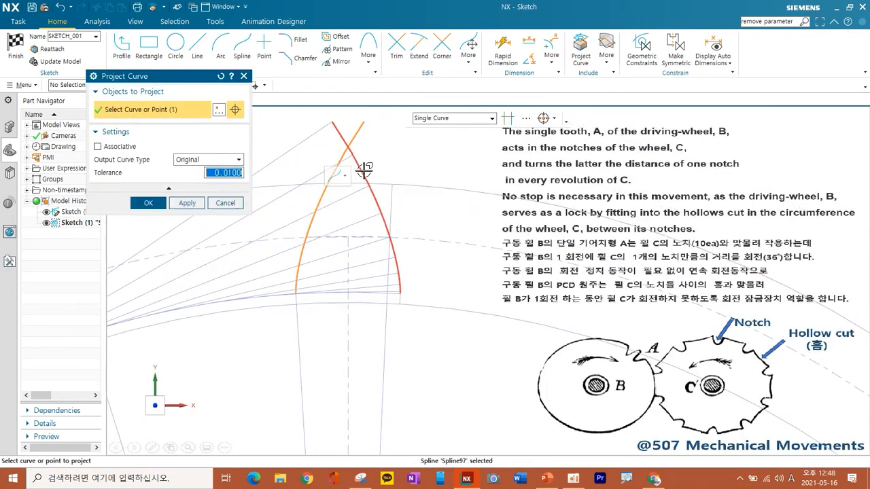
{"action": "scroll", "coordinate": [401, 299], "scroll_direction": "up", "scroll_amount": 4}
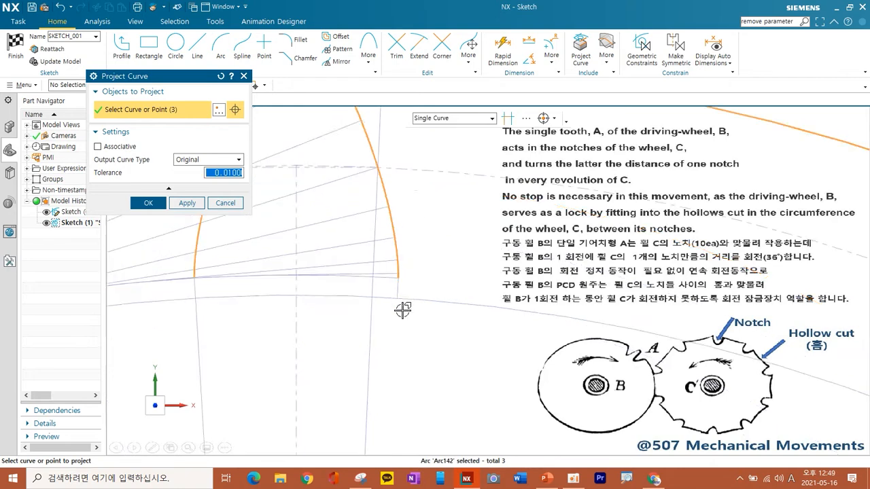
{"action": "left_click", "coordinate": [401, 274]}
{"action": "scroll", "coordinate": [412, 315], "scroll_direction": "down", "scroll_amount": 2}
{"action": "left_click", "coordinate": [198, 297]}
{"action": "left_click", "coordinate": [263, 301]}
{"action": "scroll", "coordinate": [303, 317], "scroll_direction": "down", "scroll_amount": 3}
{"action": "left_click", "coordinate": [190, 265]}
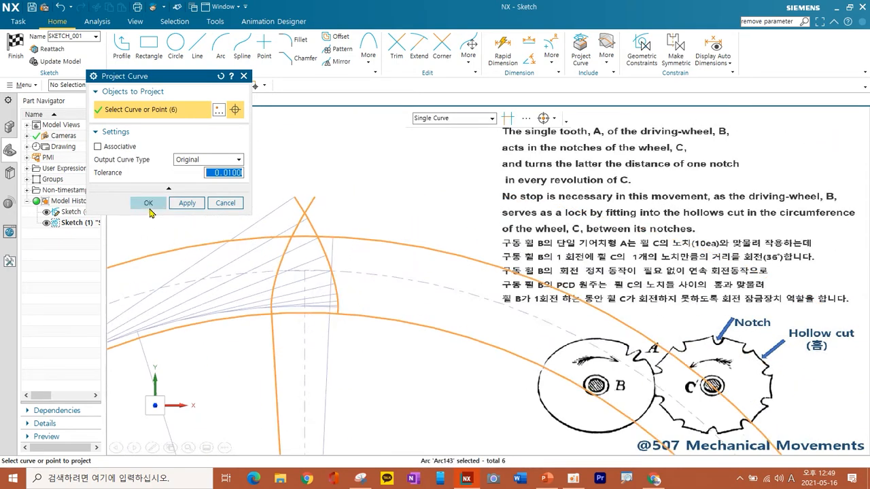
{"action": "left_click", "coordinate": [151, 205]}
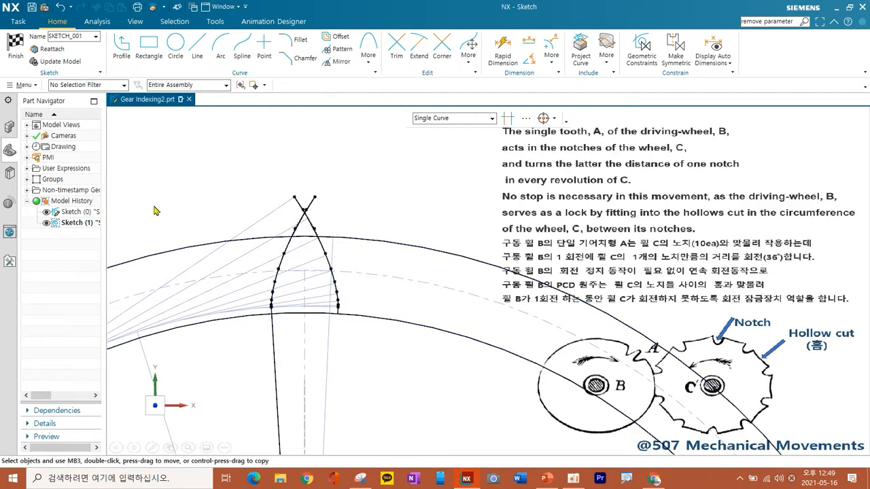
Step: Trim the crossing ends of both tooth flank splines back to the outer circle
{"action": "scroll", "coordinate": [226, 210], "scroll_direction": "down", "scroll_amount": 3}
{"action": "scroll", "coordinate": [226, 210], "scroll_direction": "up", "scroll_amount": 4}
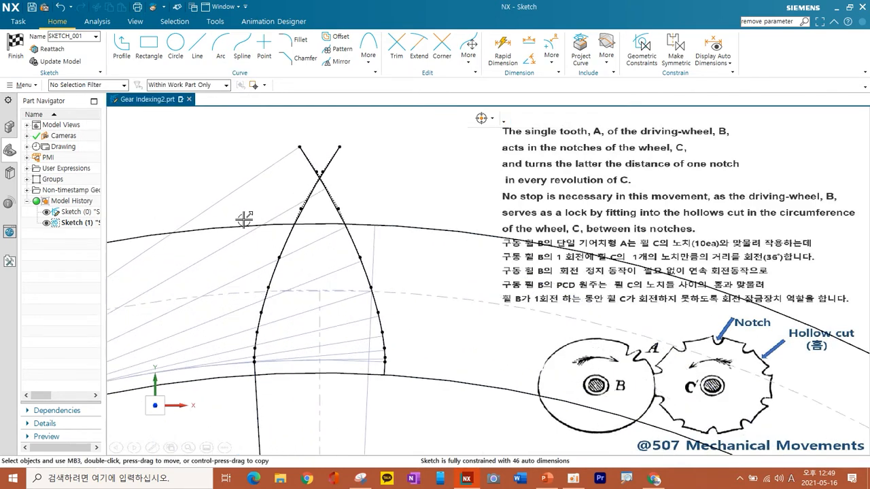
{"action": "scroll", "coordinate": [250, 223], "scroll_direction": "up", "scroll_amount": 2}
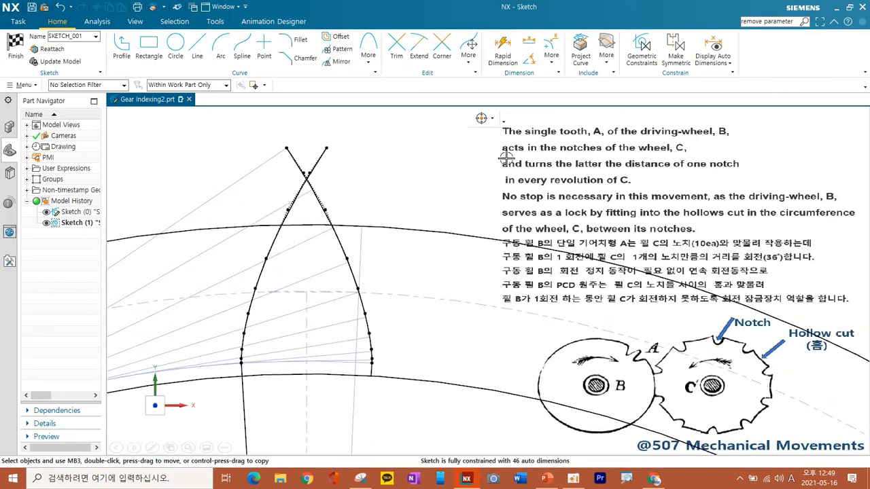
{"action": "left_click", "coordinate": [396, 47]}
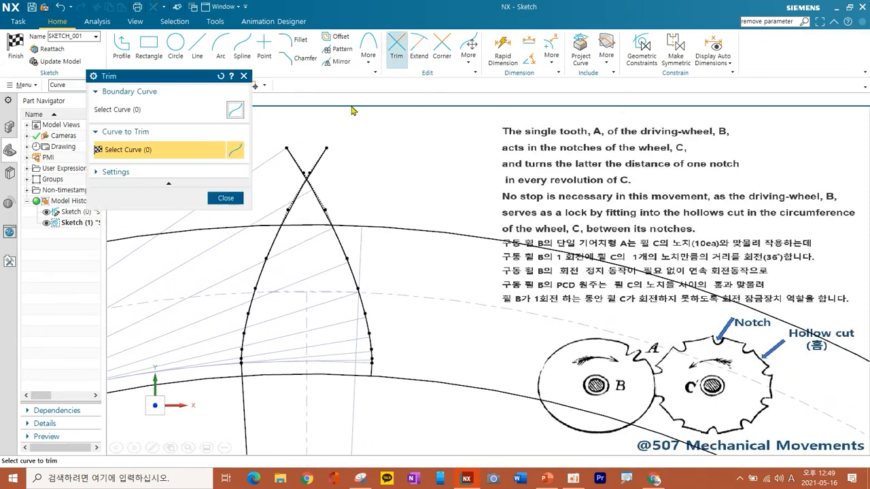
{"action": "left_click", "coordinate": [293, 162]}
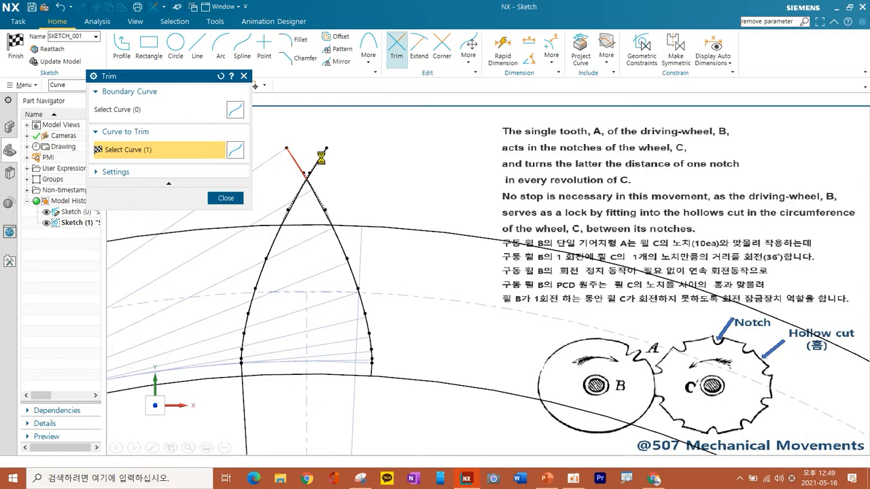
{"action": "left_click", "coordinate": [317, 162]}
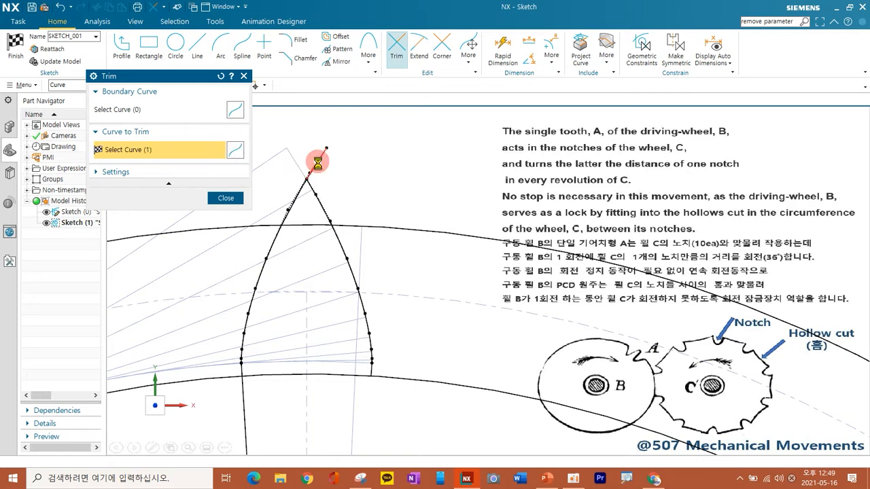
{"action": "left_click", "coordinate": [320, 200]}
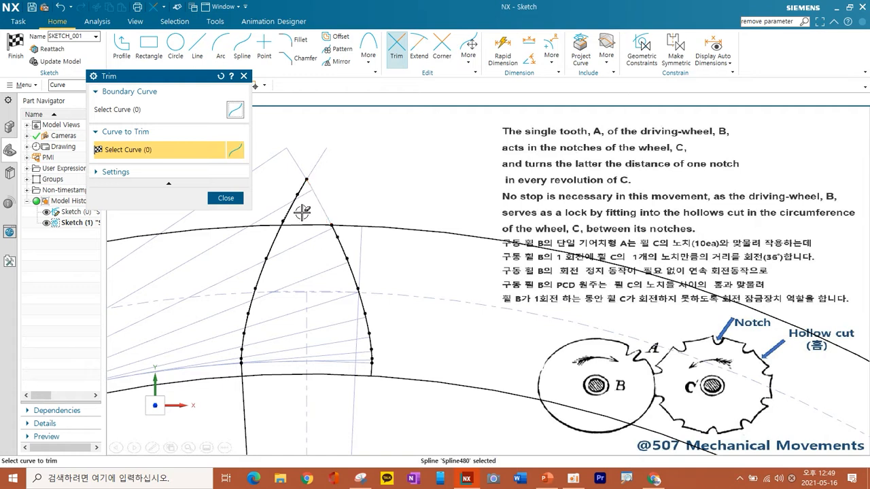
{"action": "left_click", "coordinate": [294, 209]}
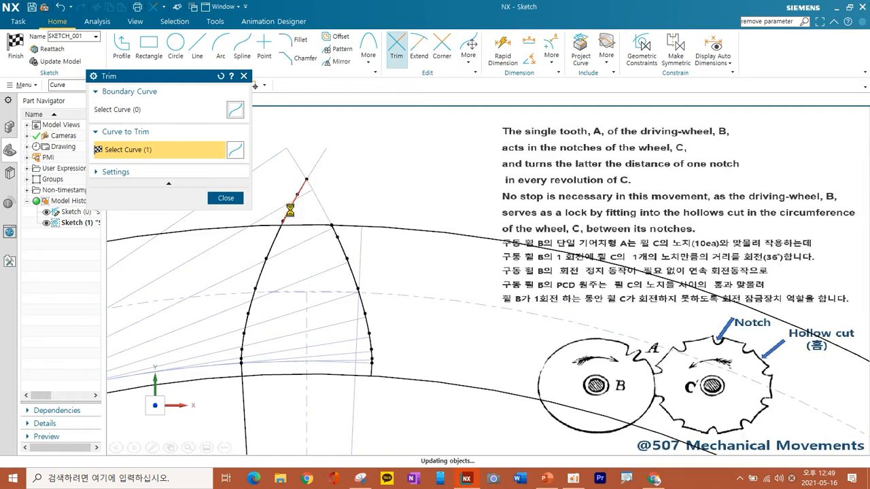
Step: Trim the outer and root circles outside the tooth and the radial line below the root, leaving a closed tooth profile
{"action": "left_click", "coordinate": [387, 222]}
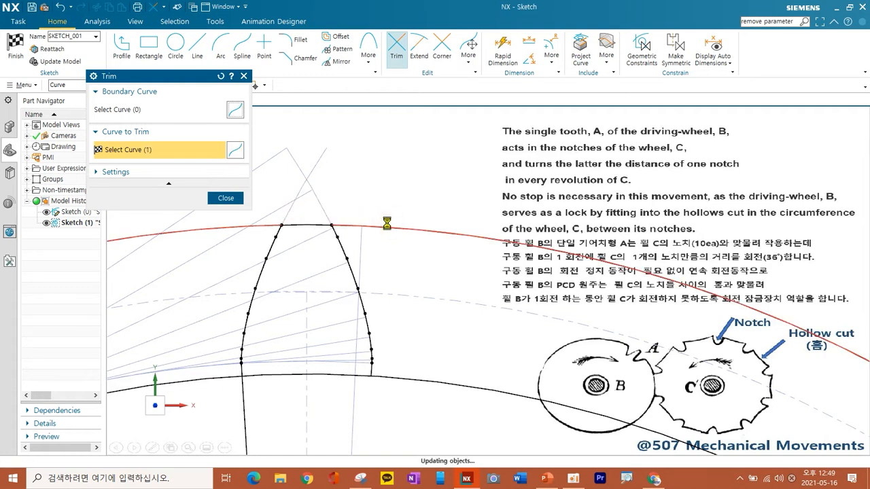
{"action": "scroll", "coordinate": [388, 222], "scroll_direction": "down", "scroll_amount": 2}
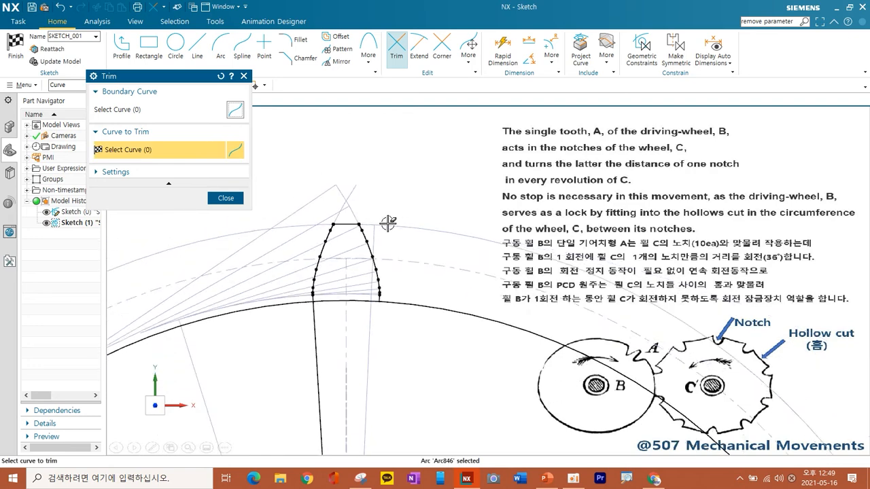
{"action": "left_click", "coordinate": [418, 306]}
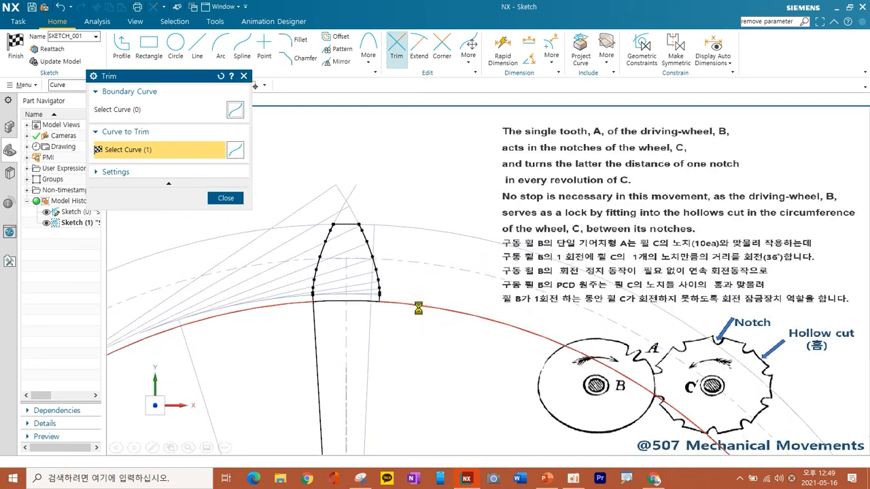
{"action": "left_click", "coordinate": [313, 344]}
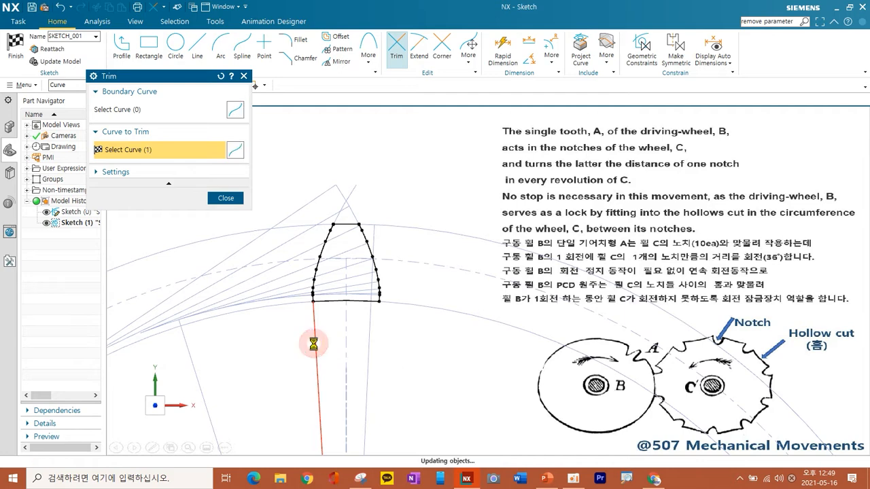
{"action": "left_click", "coordinate": [226, 198]}
{"action": "scroll", "coordinate": [346, 213], "scroll_direction": "down", "scroll_amount": 1}
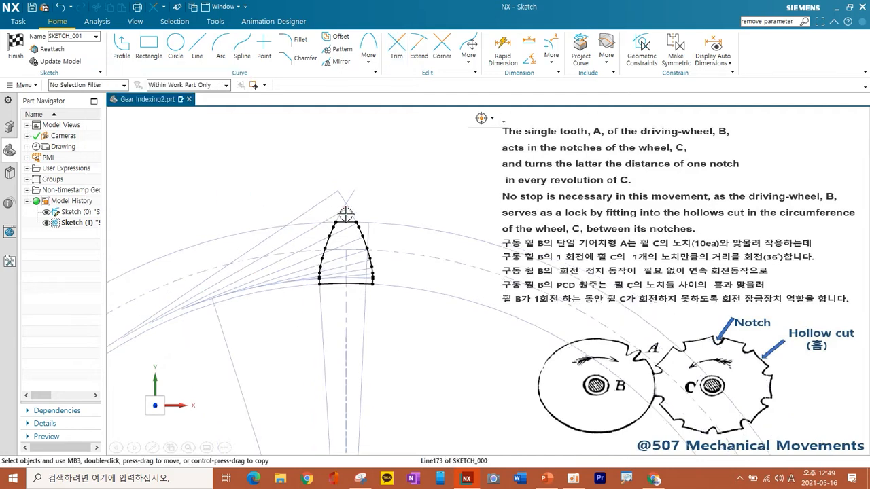
Step: Turn off Create Inferred Constraints and Continuous Auto Dimensioning for the sketch
{"action": "left_click", "coordinate": [717, 62]}
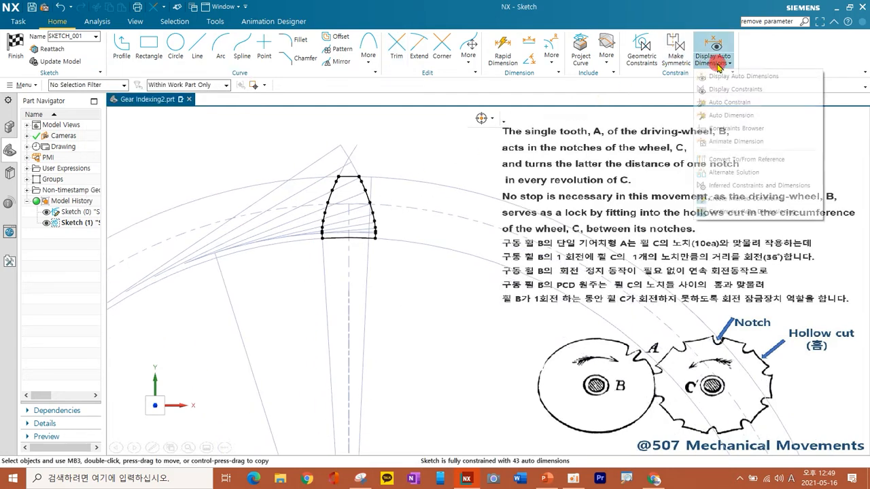
{"action": "left_click", "coordinate": [700, 198]}
{"action": "left_click", "coordinate": [717, 61]}
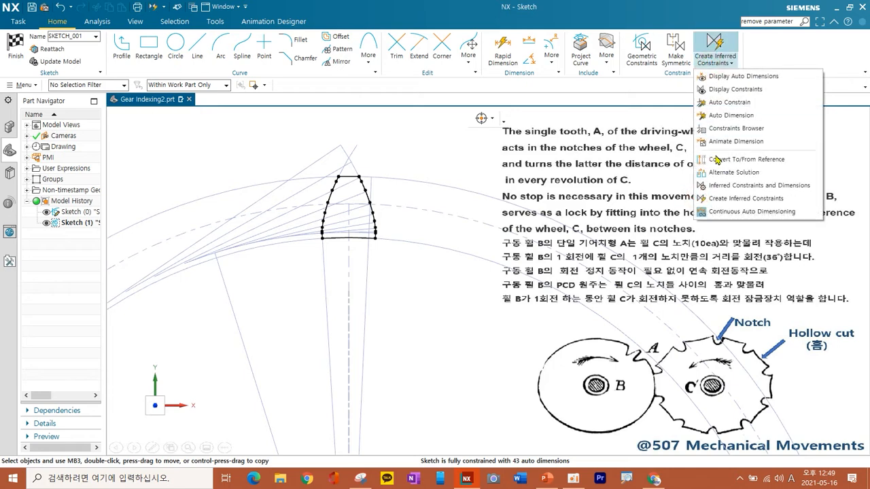
{"action": "left_click", "coordinate": [747, 211]}
Step: Delete all constraints and dimensions in the active sketch using the Sketch Constraints Browser
{"action": "left_click", "coordinate": [722, 64]}
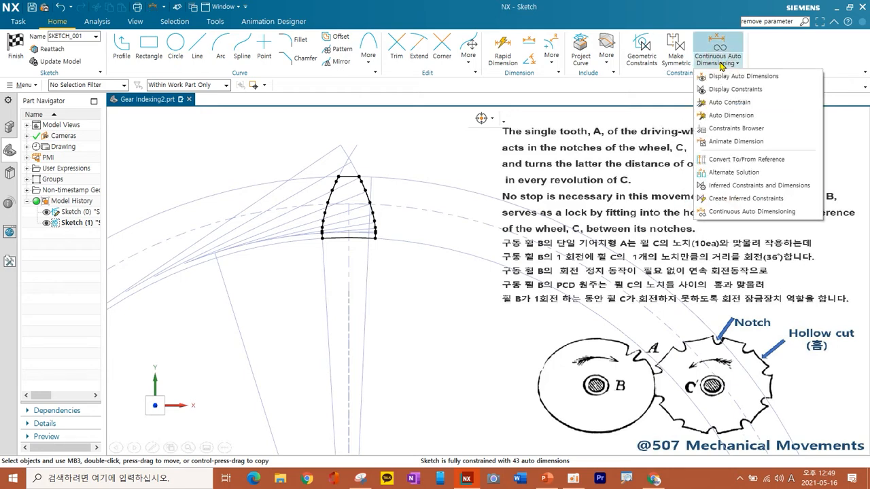
{"action": "left_click", "coordinate": [733, 129]}
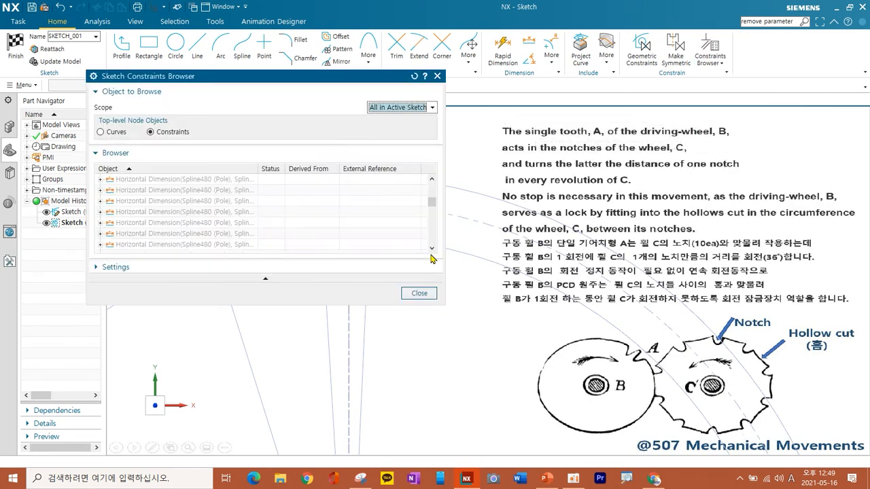
{"action": "scroll", "coordinate": [178, 194], "scroll_direction": "up", "scroll_amount": 5}
{"action": "left_click", "coordinate": [180, 180]}
{"action": "scroll", "coordinate": [181, 187], "scroll_direction": "down", "scroll_amount": 5}
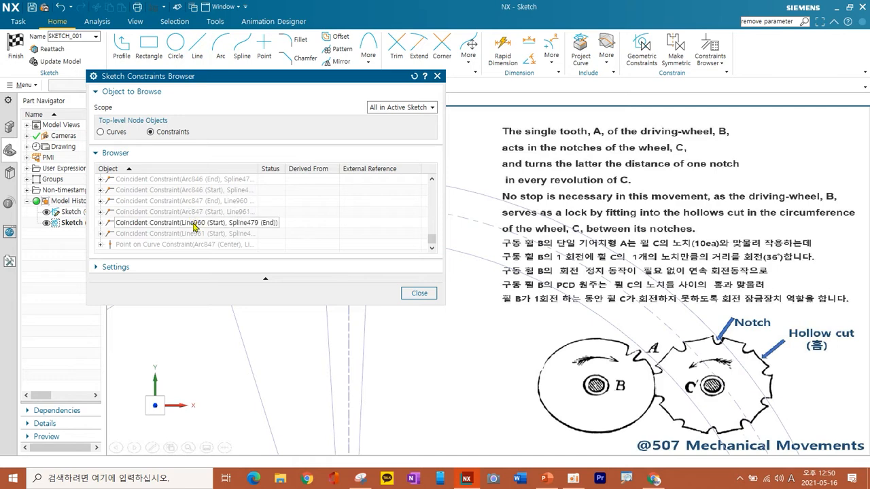
{"action": "left_click", "coordinate": [191, 246]}
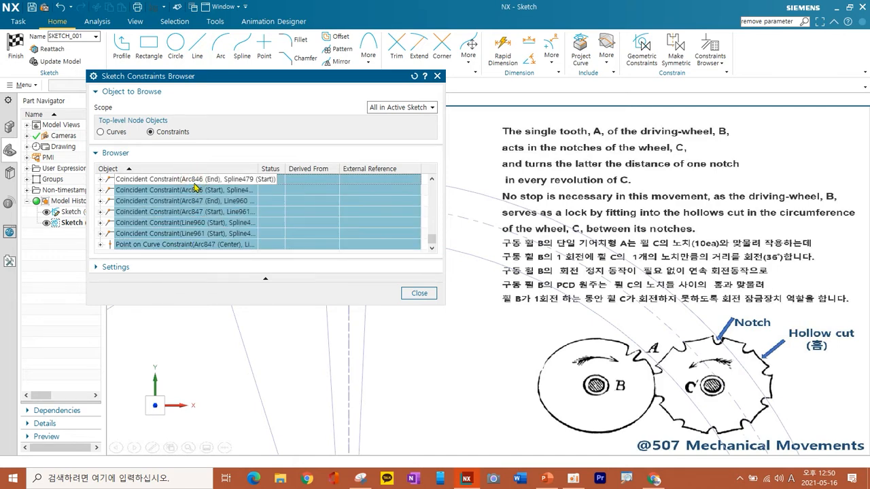
{"action": "scroll", "coordinate": [193, 184], "scroll_direction": "up", "scroll_amount": 5}
{"action": "scroll", "coordinate": [193, 190], "scroll_direction": "down", "scroll_amount": 5}
{"action": "key", "text": "ctrl+a"}
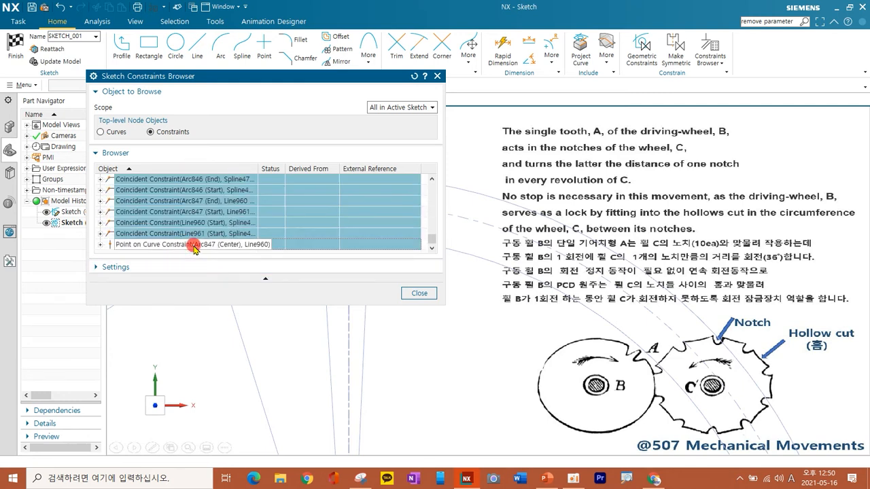
{"action": "right_click", "coordinate": [218, 221]}
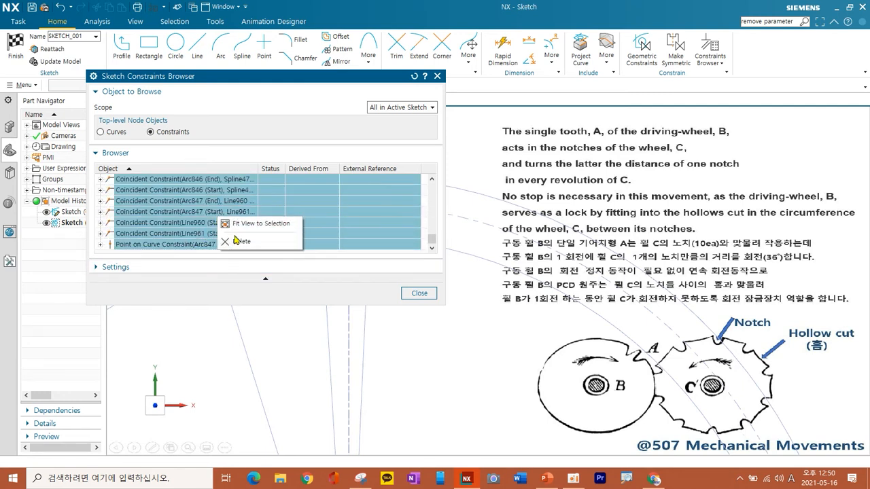
{"action": "left_click", "coordinate": [237, 242]}
{"action": "left_click", "coordinate": [417, 293]}
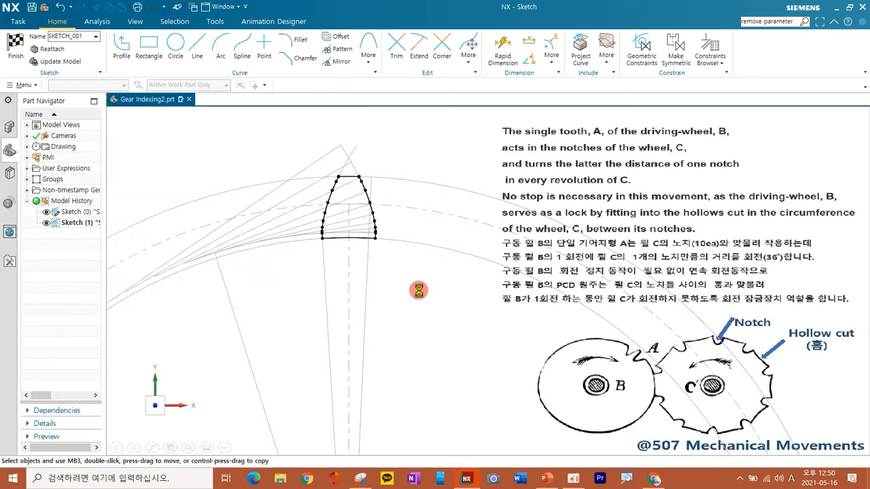
Step: Rotate the original closed tooth profile -90 degrees about the wheel centre with Move Object
{"action": "scroll", "coordinate": [360, 255], "scroll_direction": "up", "scroll_amount": 2}
{"action": "middle_click_drag", "start_coordinate": [416, 278], "coordinate": [375, 263], "text": "shift"}
{"action": "scroll", "coordinate": [375, 262], "scroll_direction": "down", "scroll_amount": 5}
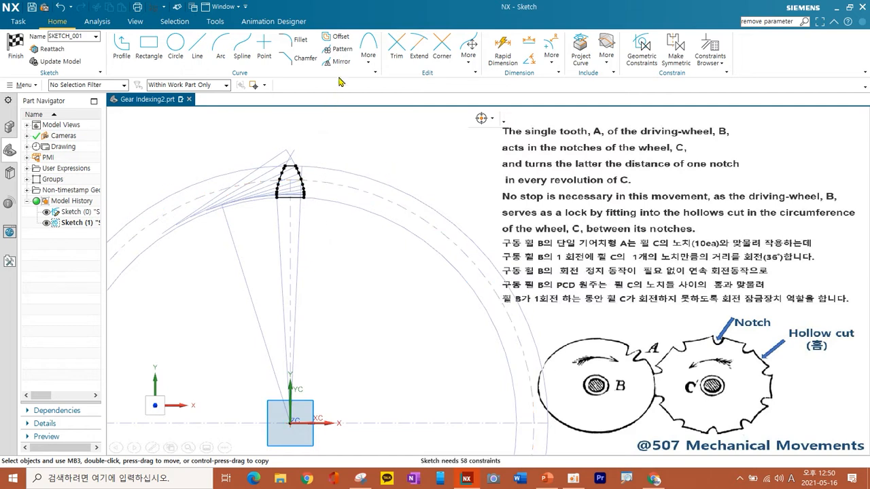
{"action": "left_click", "coordinate": [213, 22]}
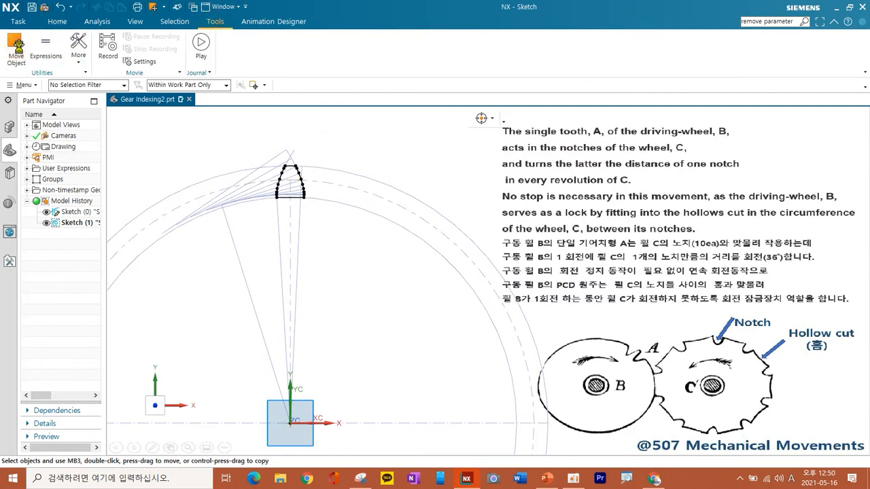
{"action": "left_click", "coordinate": [17, 49]}
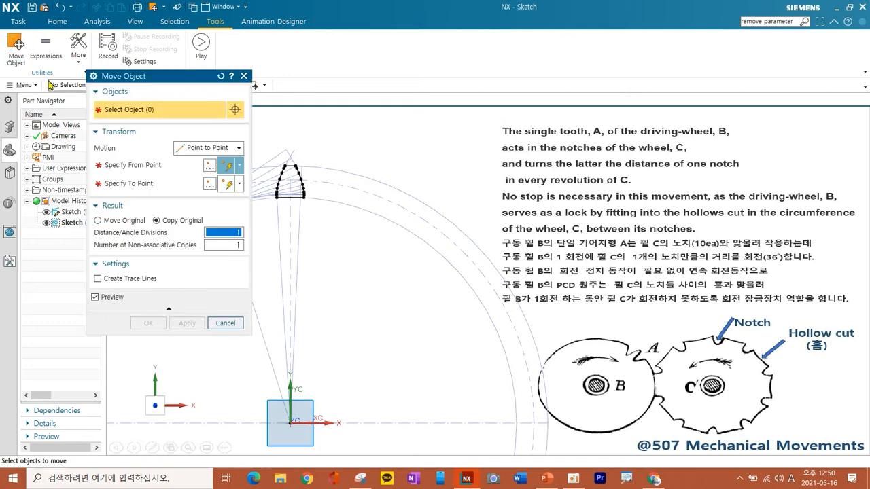
{"action": "left_click", "coordinate": [204, 147]}
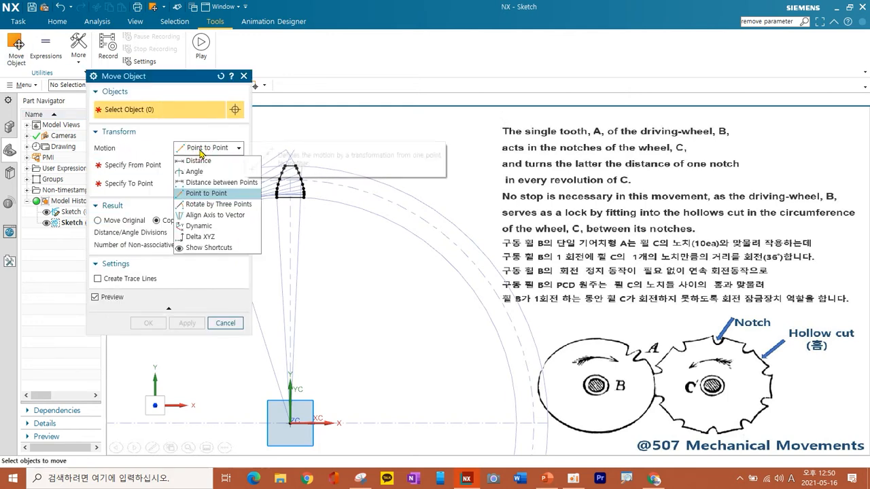
{"action": "left_click", "coordinate": [193, 174]}
{"action": "left_click", "coordinate": [108, 215]}
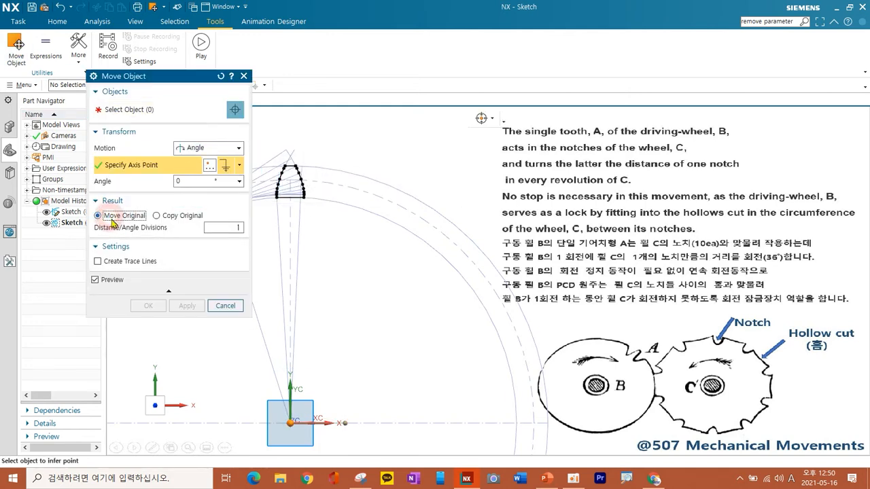
{"action": "middle_click_drag", "start_coordinate": [334, 261], "coordinate": [353, 248], "text": "shift"}
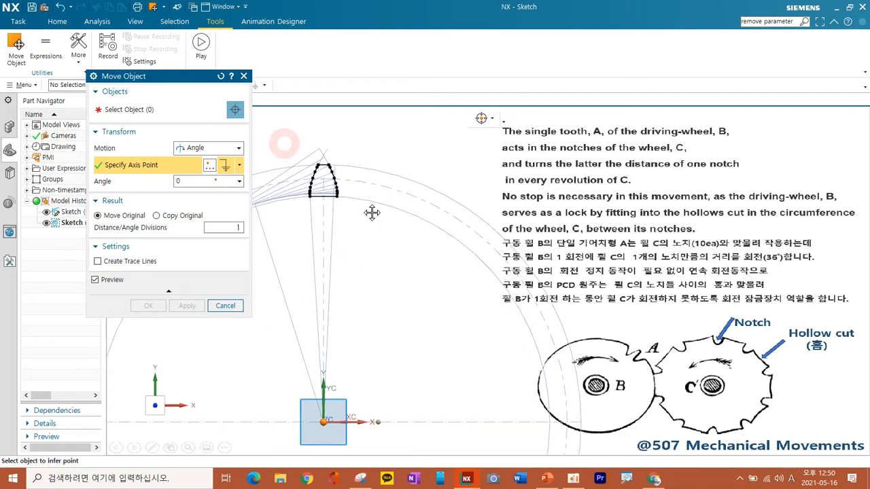
{"action": "left_click", "coordinate": [125, 111]}
{"action": "left_click_drag", "start_coordinate": [281, 147], "coordinate": [381, 232]}
{"action": "left_click", "coordinate": [147, 167]}
{"action": "left_click", "coordinate": [393, 211]}
{"action": "scroll", "coordinate": [385, 227], "scroll_direction": "down", "scroll_amount": 1}
{"action": "scroll", "coordinate": [385, 227], "scroll_direction": "down", "scroll_amount": 1}
{"action": "left_click", "coordinate": [188, 183]}
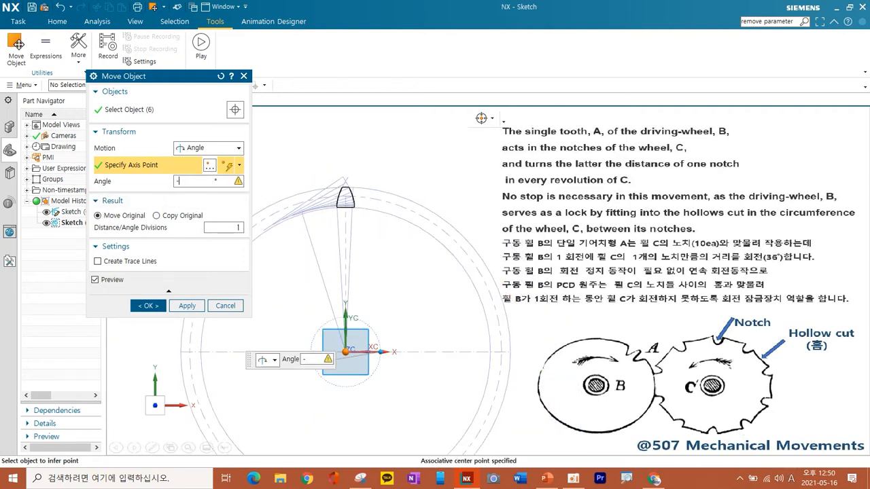
{"action": "type", "text": "-90"}
{"action": "key", "text": "Return"}
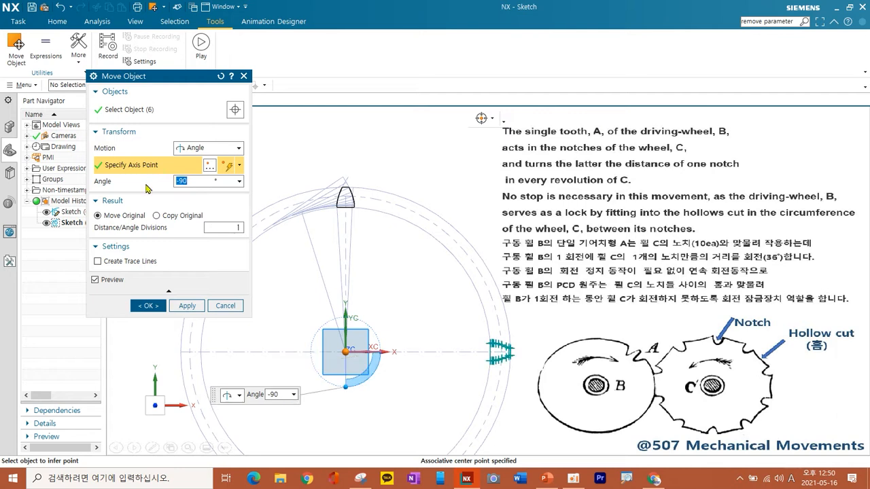
{"action": "left_click", "coordinate": [181, 307]}
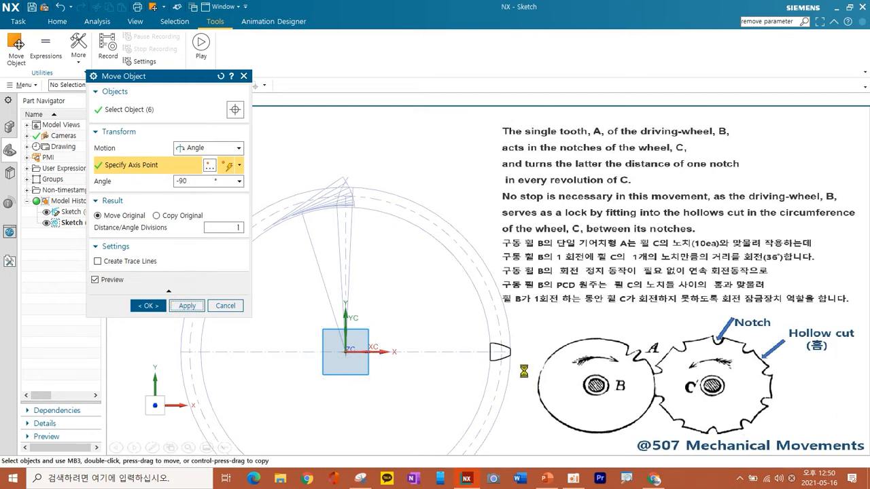
Step: Create one copy of the rotated tooth profile about the wheel centre at an angle of 360/35 degrees
{"action": "scroll", "coordinate": [505, 369], "scroll_direction": "up", "scroll_amount": 1}
{"action": "middle_click_drag", "start_coordinate": [407, 308], "coordinate": [346, 236], "text": "shift"}
{"action": "scroll", "coordinate": [422, 311], "scroll_direction": "up", "scroll_amount": 3}
{"action": "scroll", "coordinate": [422, 310], "scroll_direction": "down", "scroll_amount": 1}
{"action": "middle_click_drag", "start_coordinate": [415, 309], "coordinate": [396, 326], "text": "shift"}
{"action": "left_click_drag", "start_coordinate": [389, 241], "coordinate": [469, 328]}
{"action": "left_click", "coordinate": [163, 165]}
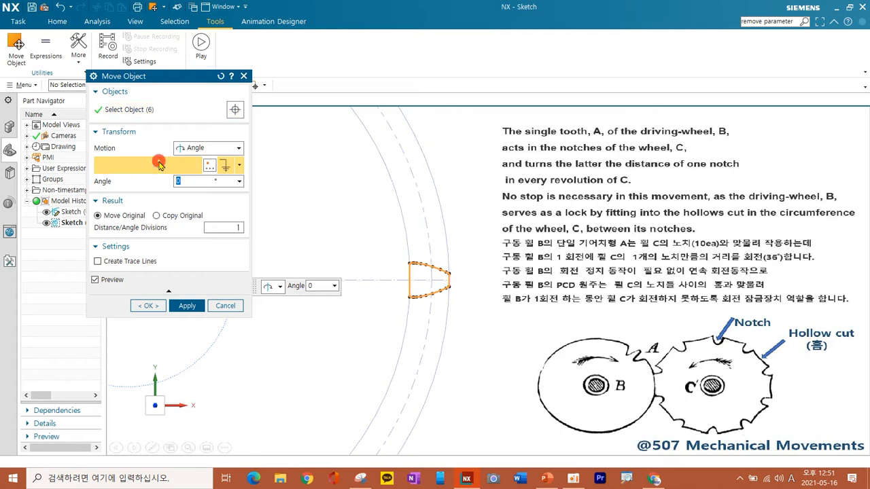
{"action": "left_click", "coordinate": [398, 203]}
{"action": "scroll", "coordinate": [392, 214], "scroll_direction": "down", "scroll_amount": 3}
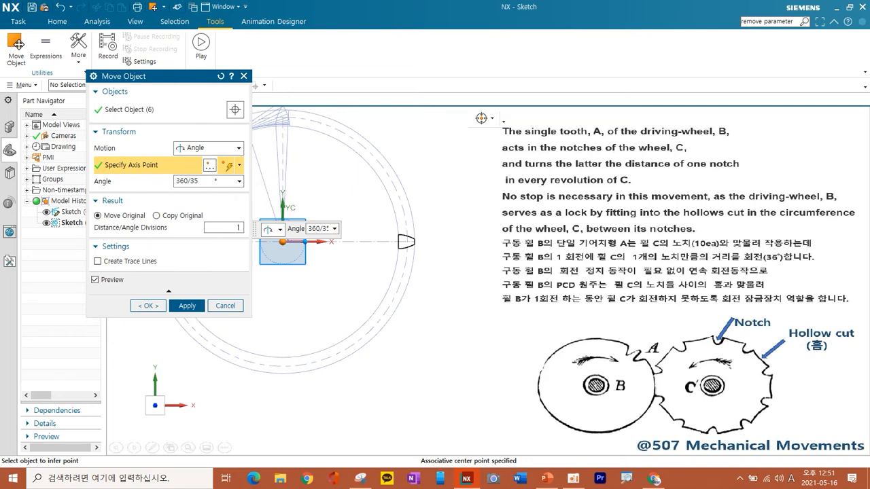
{"action": "left_click", "coordinate": [168, 216]}
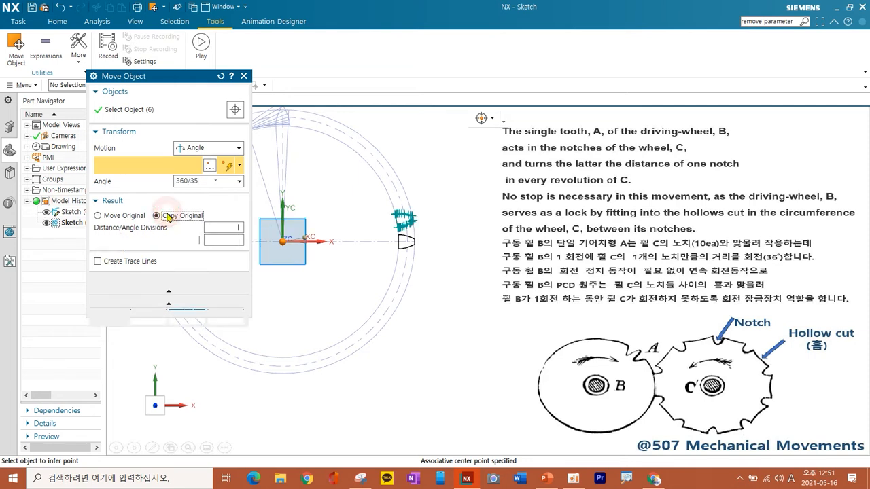
{"action": "scroll", "coordinate": [365, 224], "scroll_direction": "up", "scroll_amount": 3}
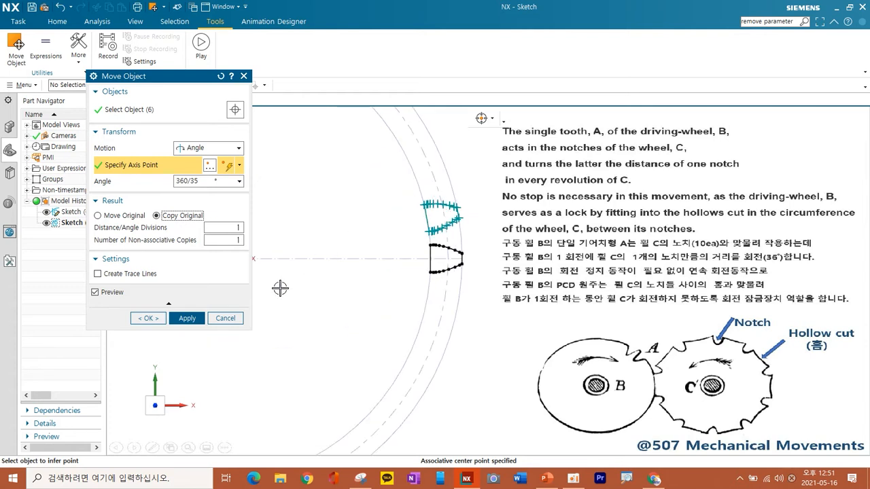
{"action": "left_click", "coordinate": [186, 319]}
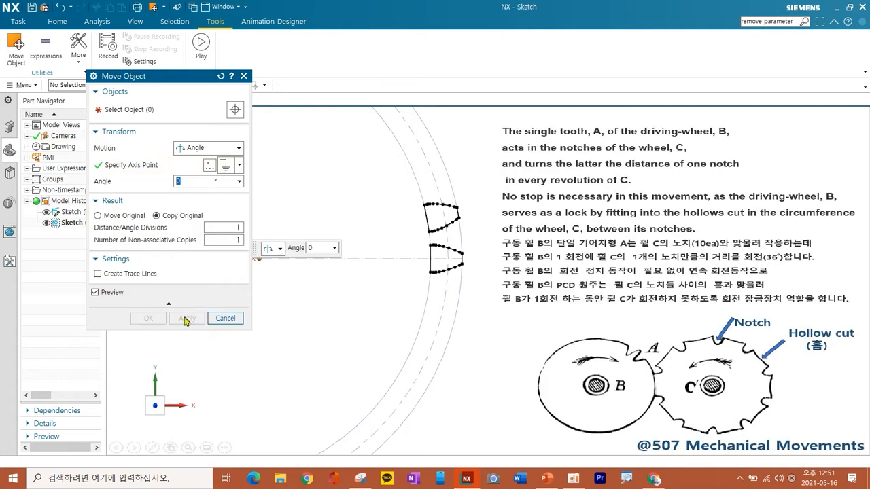
Step: Copy the middle tooth profile about the wheel centre by -360/35 degrees and finish moving objects
{"action": "left_click_drag", "start_coordinate": [408, 241], "coordinate": [475, 291]}
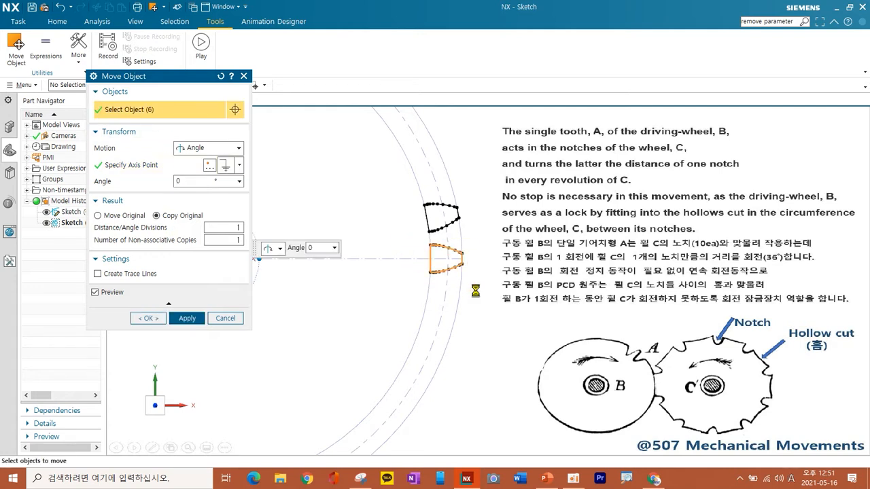
{"action": "left_click", "coordinate": [119, 166]}
{"action": "left_click", "coordinate": [406, 164]}
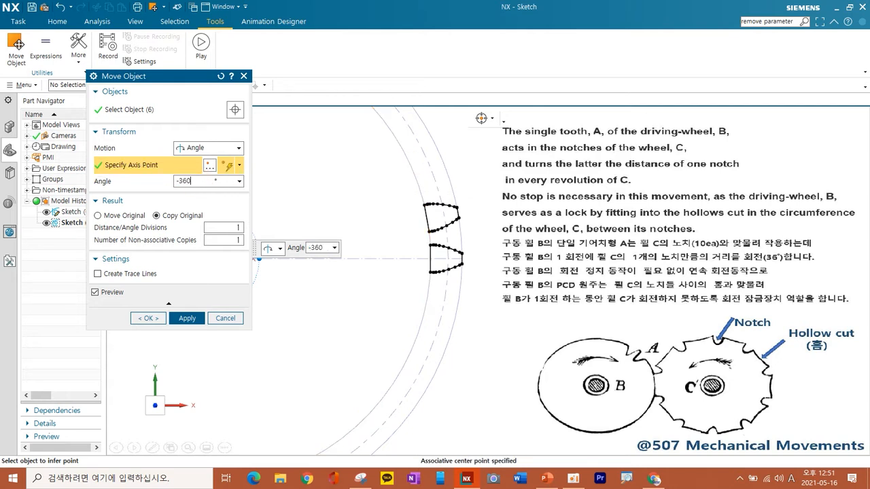
{"action": "key", "text": "Return"}
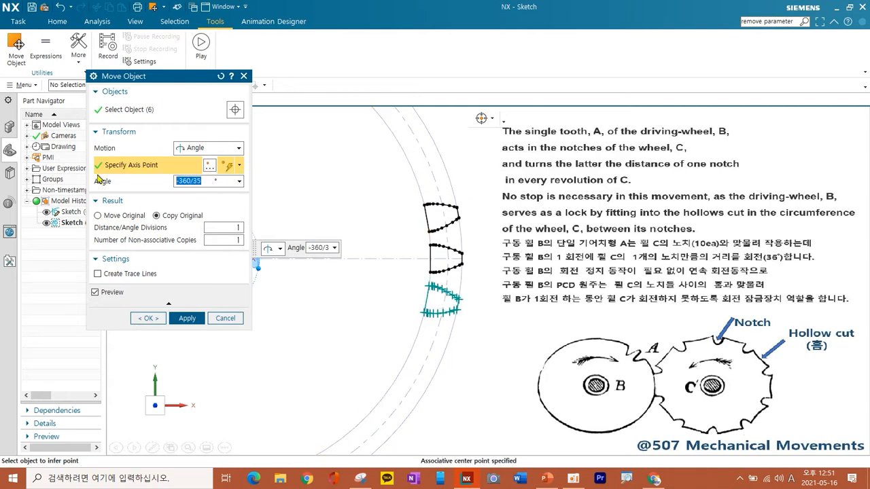
{"action": "left_click", "coordinate": [185, 318]}
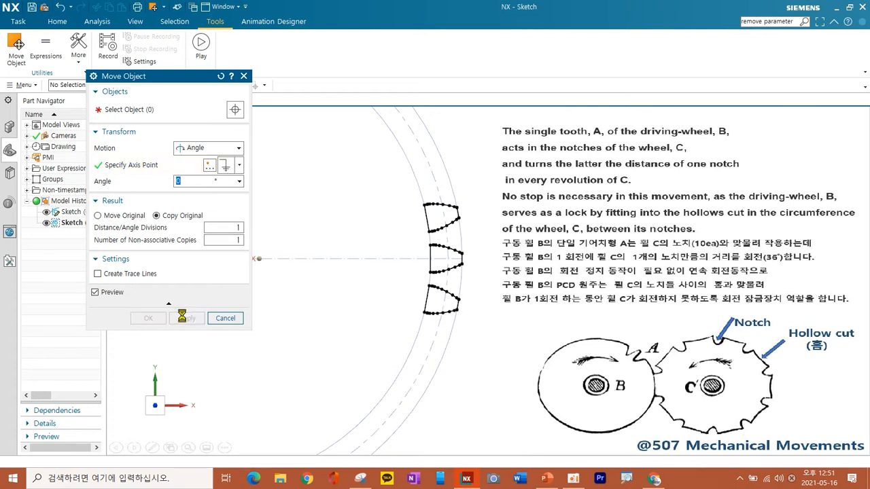
{"action": "left_click", "coordinate": [224, 318]}
Step: Project the dashed pitch circle into the sketch as a non-associative curve with the Original output type
{"action": "scroll", "coordinate": [290, 298], "scroll_direction": "down", "scroll_amount": 2}
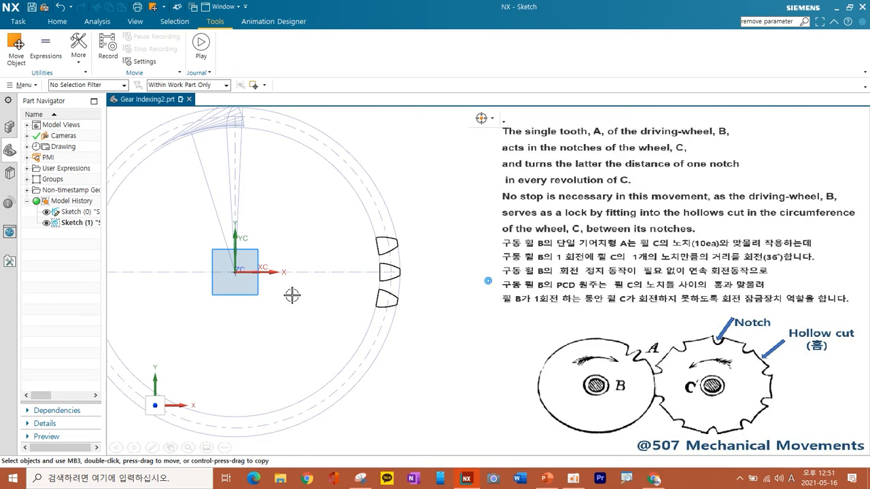
{"action": "middle_click_drag", "start_coordinate": [290, 297], "coordinate": [348, 303], "text": "shift"}
{"action": "left_click", "coordinate": [71, 23]}
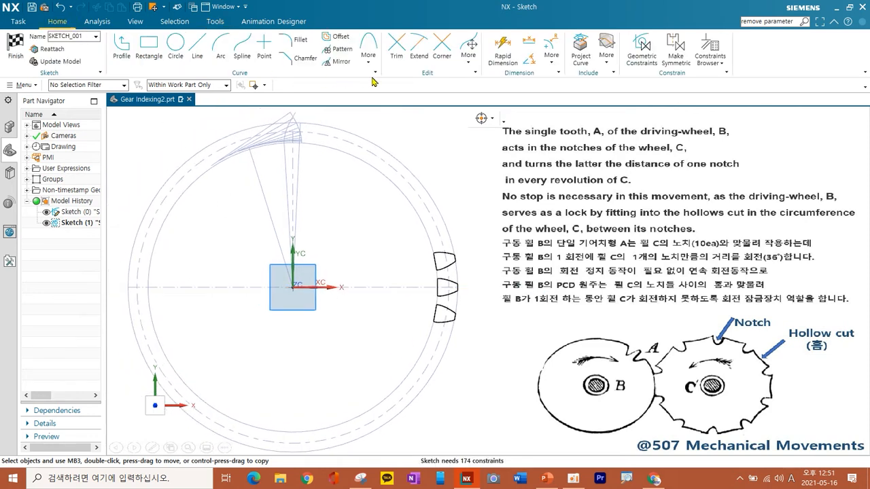
{"action": "left_click", "coordinate": [581, 53]}
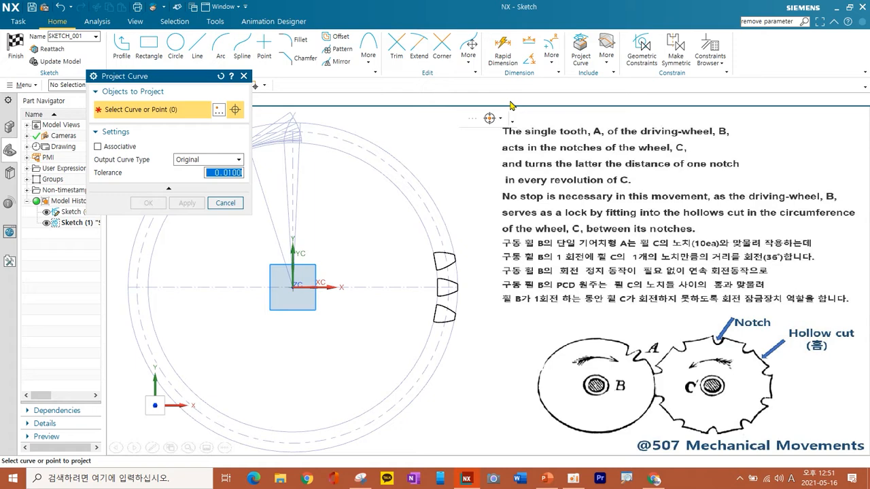
{"action": "left_click", "coordinate": [392, 174]}
{"action": "left_click", "coordinate": [148, 203]}
Step: Trim the upper tooth copy, keeping only its lower flank inside the pitch circle
{"action": "scroll", "coordinate": [370, 280], "scroll_direction": "up", "scroll_amount": 2}
{"action": "middle_click_drag", "start_coordinate": [382, 288], "coordinate": [285, 234], "text": "shift"}
{"action": "scroll", "coordinate": [353, 219], "scroll_direction": "up", "scroll_amount": 1}
{"action": "middle_click_drag", "start_coordinate": [349, 227], "coordinate": [328, 257], "text": "shift"}
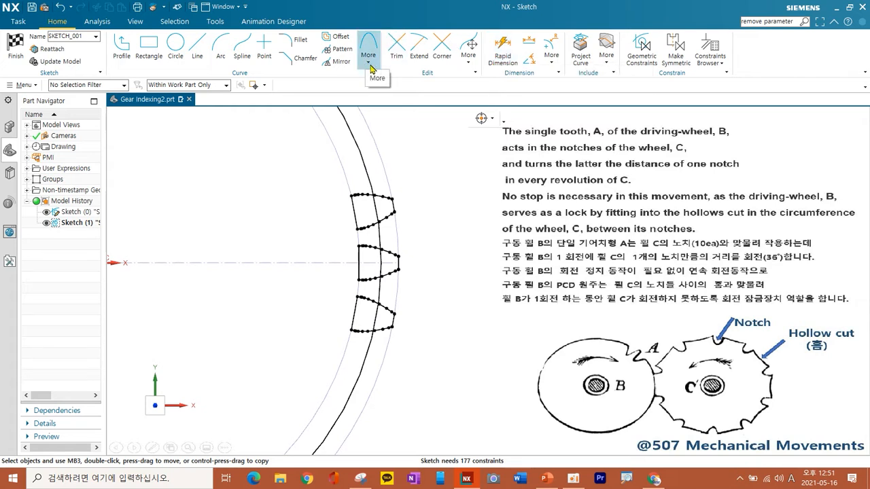
{"action": "left_click", "coordinate": [397, 48]}
{"action": "scroll", "coordinate": [392, 201], "scroll_direction": "up", "scroll_amount": 4}
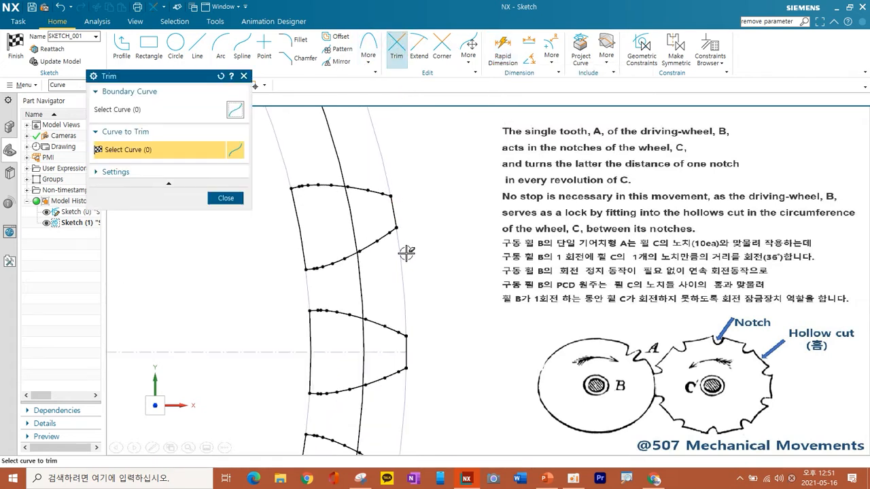
{"action": "left_click", "coordinate": [317, 184]}
{"action": "scroll", "coordinate": [323, 221], "scroll_direction": "down", "scroll_amount": 2}
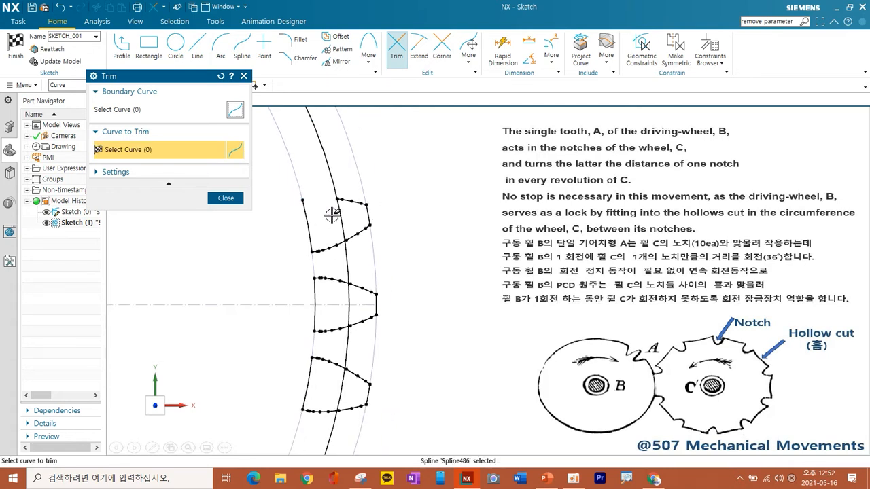
{"action": "left_click", "coordinate": [350, 200]}
{"action": "left_click", "coordinate": [367, 220]}
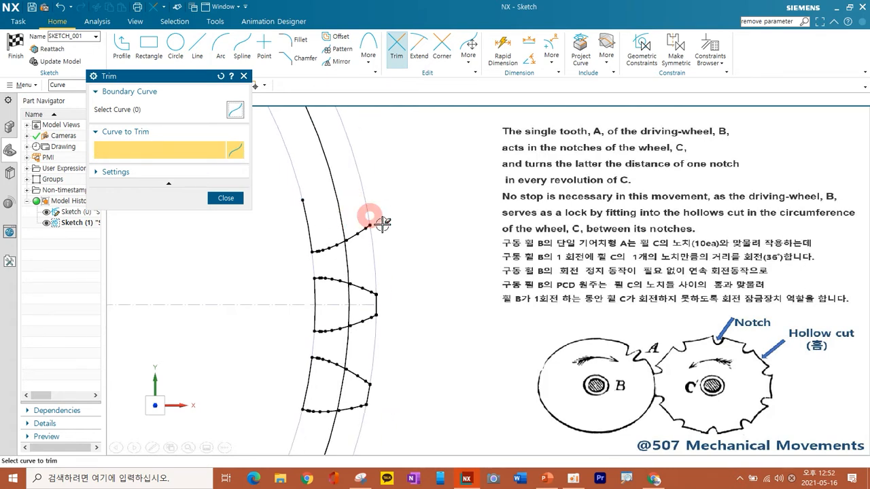
{"action": "left_click", "coordinate": [303, 227]}
{"action": "middle_click_drag", "start_coordinate": [297, 295], "coordinate": [290, 248], "text": "shift"}
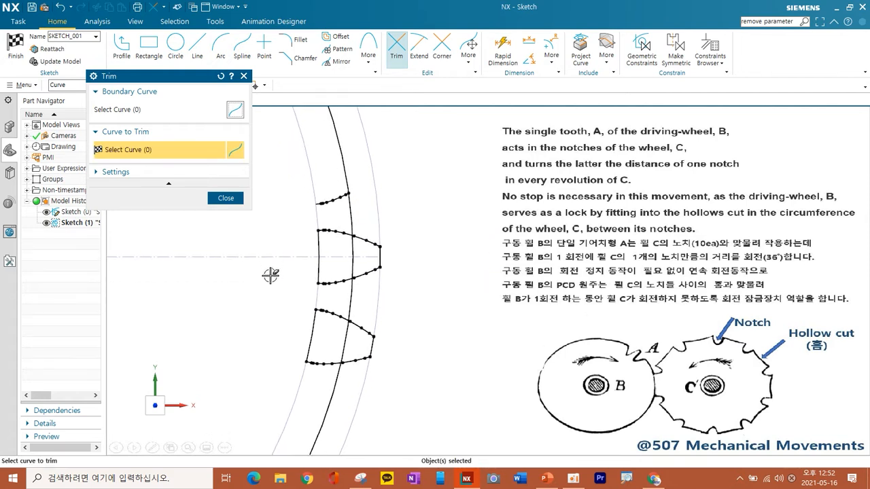
Step: Trim the projected pitch circle between the upper and lower tooth copies, including across the middle tooth
{"action": "left_click", "coordinate": [352, 214]}
{"action": "middle_click_drag", "start_coordinate": [424, 312], "coordinate": [435, 275], "text": "shift"}
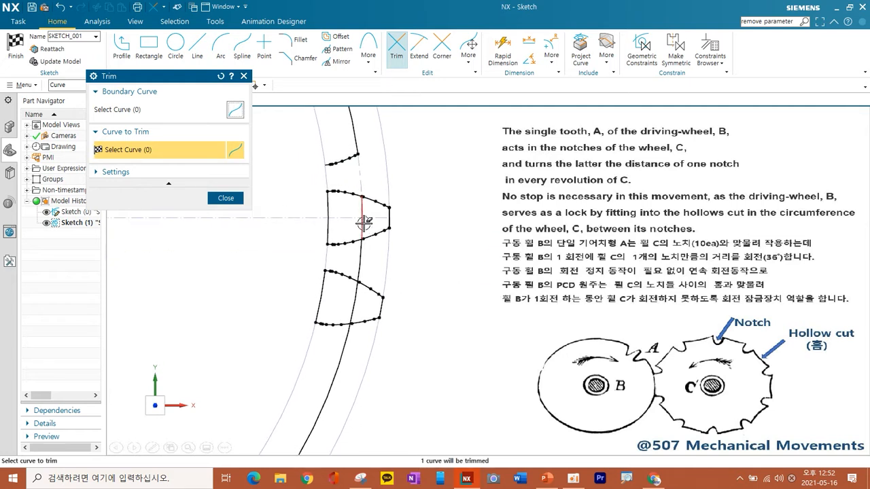
{"action": "left_click", "coordinate": [361, 263]}
Step: Trim the lower tooth copy, keeping only its upper flank inside the pitch circle
{"action": "left_click", "coordinate": [364, 288]}
{"action": "left_click", "coordinate": [381, 310]}
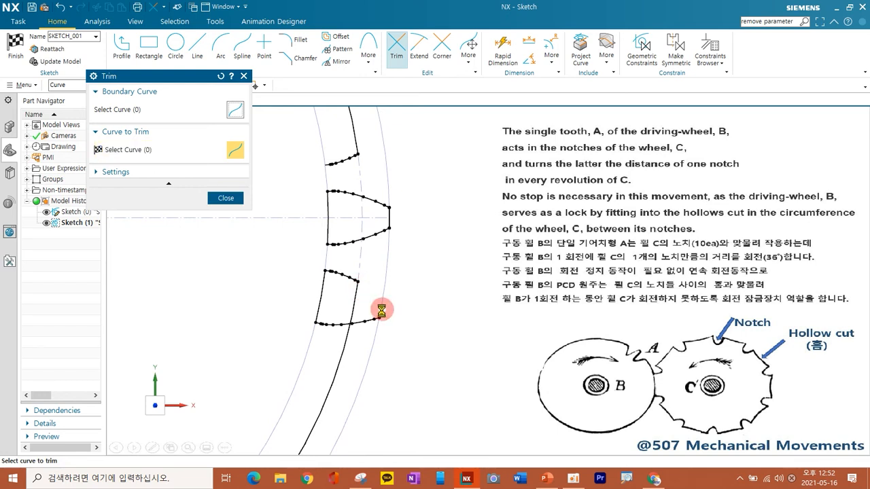
{"action": "scroll", "coordinate": [317, 323], "scroll_direction": "up", "scroll_amount": 3}
{"action": "left_click", "coordinate": [325, 316]}
{"action": "left_click", "coordinate": [328, 273]}
{"action": "scroll", "coordinate": [292, 278], "scroll_direction": "down", "scroll_amount": 4}
{"action": "middle_click_drag", "start_coordinate": [322, 290], "coordinate": [339, 288], "text": "shift"}
{"action": "scroll", "coordinate": [341, 275], "scroll_direction": "down", "scroll_amount": 1}
{"action": "middle_click_drag", "start_coordinate": [341, 274], "coordinate": [358, 299], "text": "shift"}
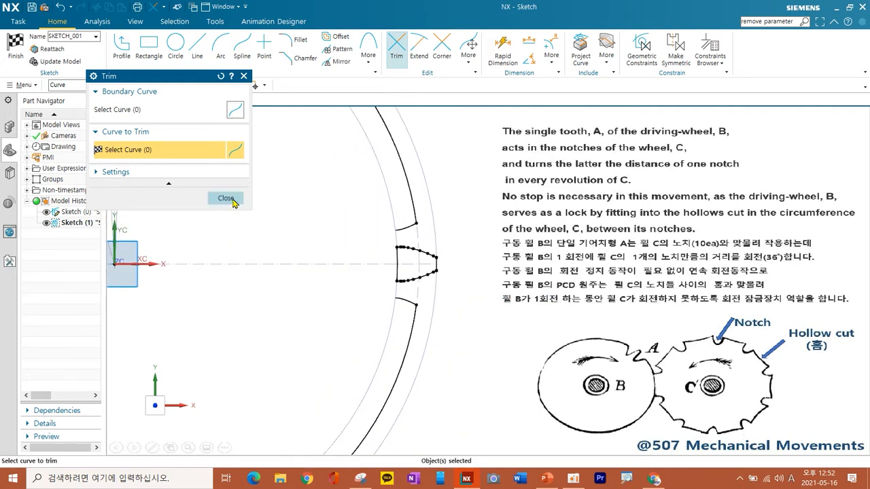
{"action": "left_click", "coordinate": [225, 198]}
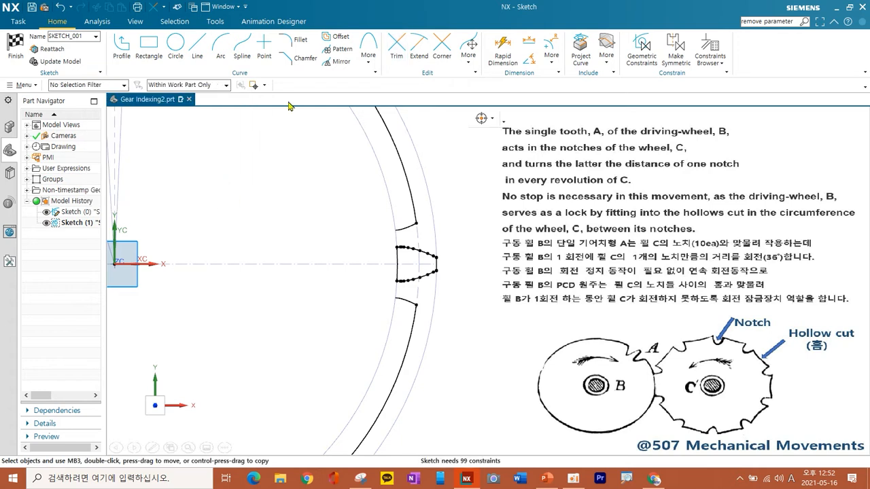
Step: Project the root circle into the sketch as a non-associative curve
{"action": "left_click", "coordinate": [582, 44]}
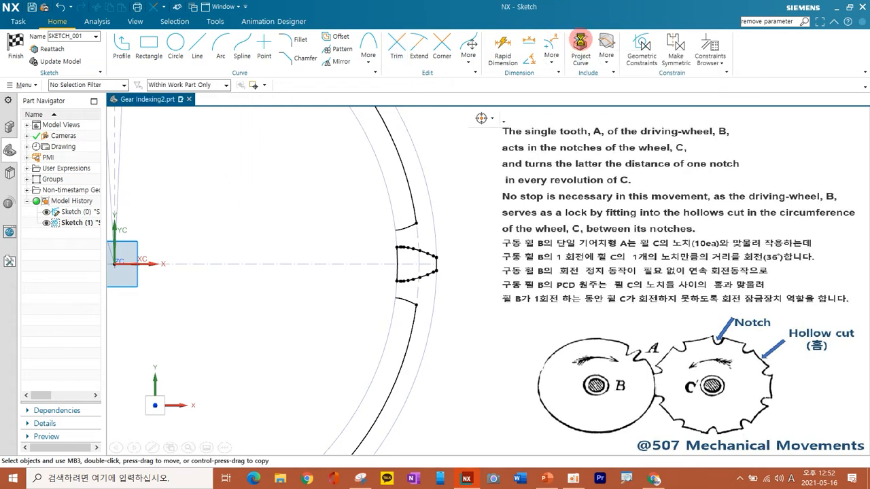
{"action": "scroll", "coordinate": [374, 243], "scroll_direction": "up", "scroll_amount": 4}
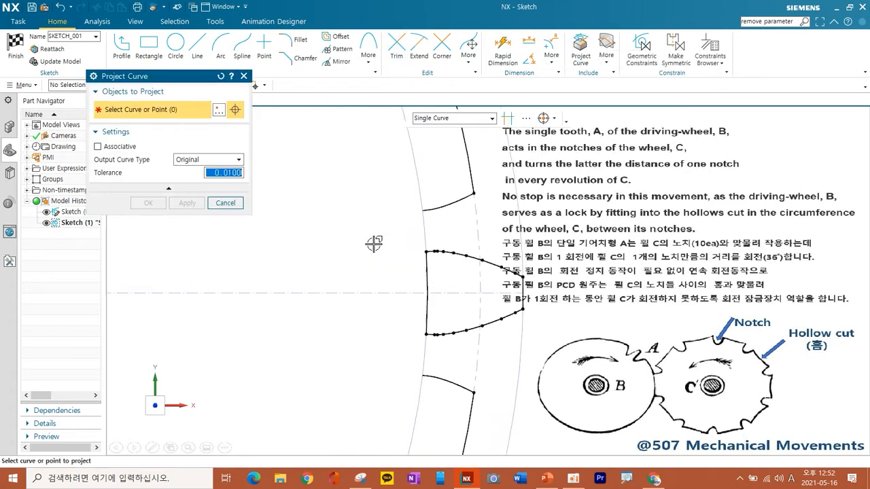
{"action": "left_click", "coordinate": [417, 232]}
{"action": "left_click", "coordinate": [146, 203]}
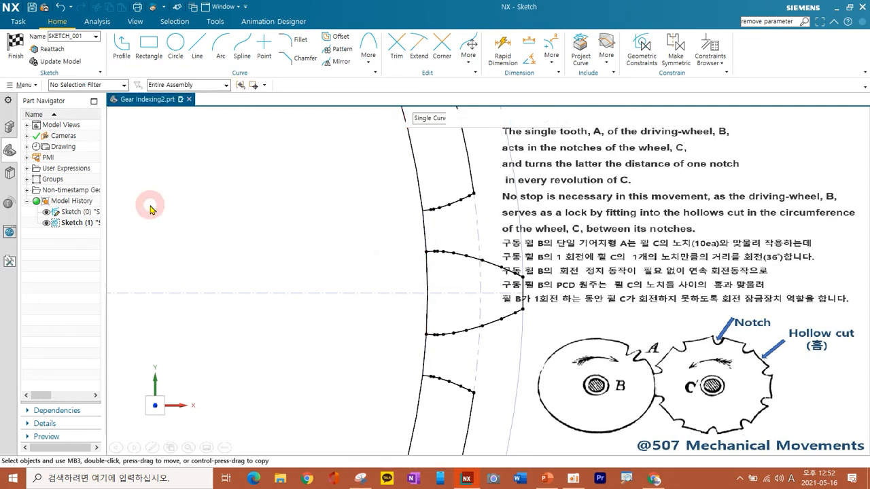
Step: Trim the long arc of the projected root circle outside the two remaining neighbouring flanks
{"action": "scroll", "coordinate": [249, 200], "scroll_direction": "down", "scroll_amount": 3}
{"action": "left_click", "coordinate": [397, 47]}
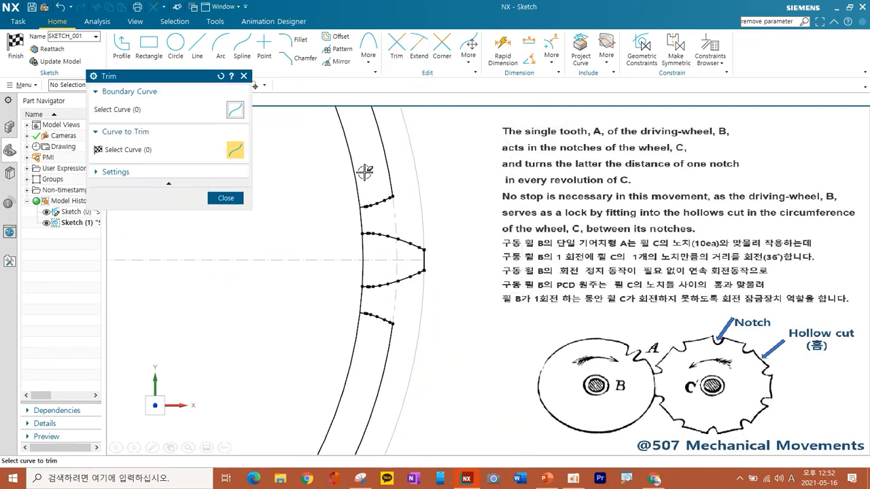
{"action": "left_click", "coordinate": [350, 167]}
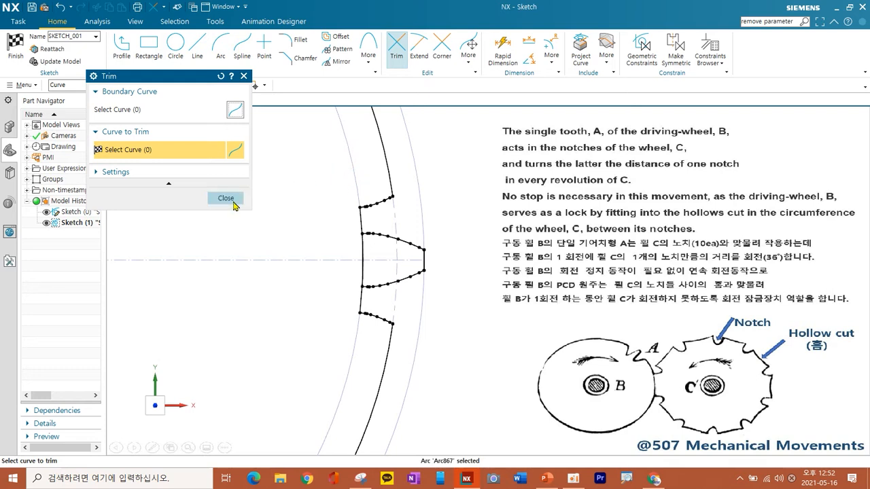
Step: Trim the projected root-circle arc across the base of the middle tooth
{"action": "left_click", "coordinate": [233, 204]}
{"action": "left_click", "coordinate": [397, 45]}
{"action": "left_click", "coordinate": [225, 199]}
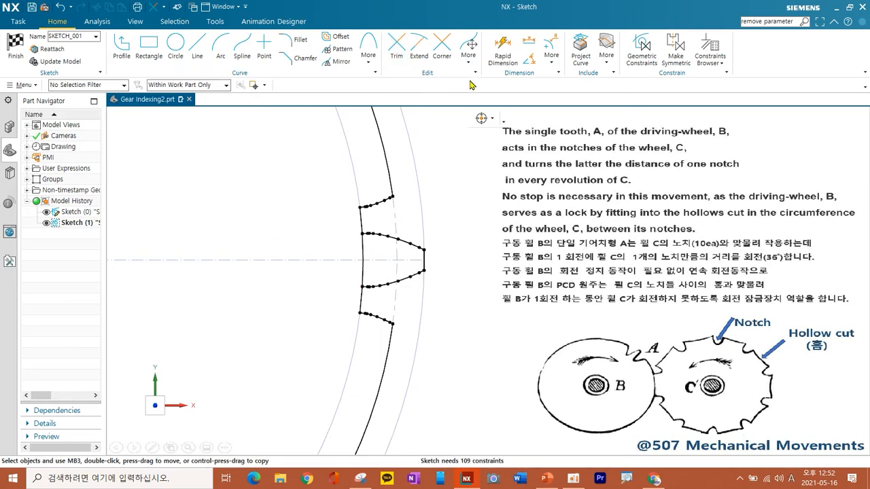
{"action": "left_click", "coordinate": [397, 48]}
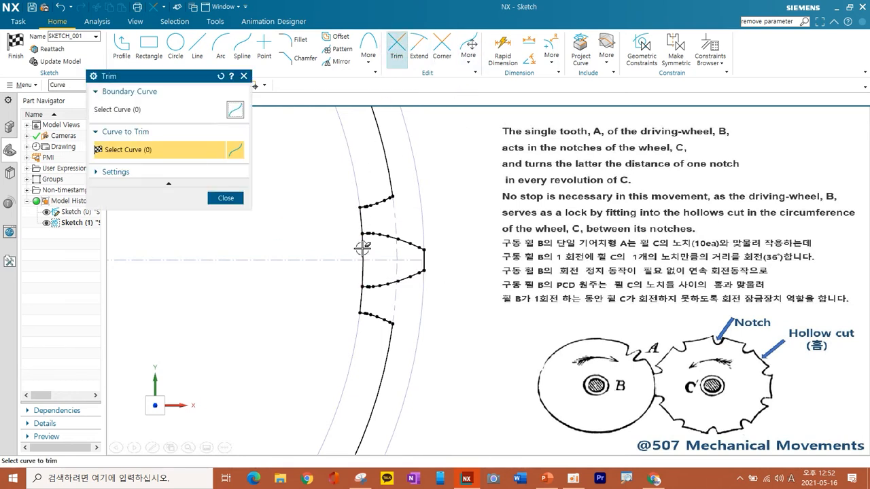
{"action": "left_click", "coordinate": [226, 198]}
{"action": "scroll", "coordinate": [316, 233], "scroll_direction": "down", "scroll_amount": 5}
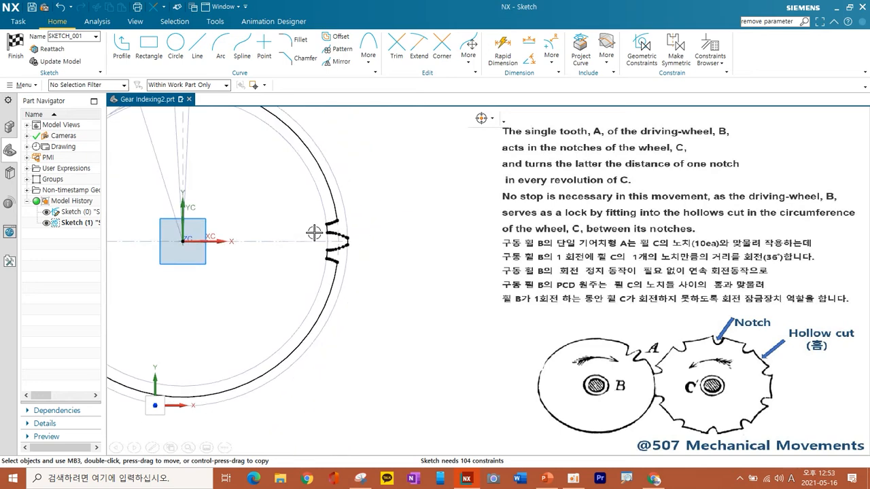
{"action": "mouse_move", "coordinate": [369, 231]}
{"action": "middle_mouse_down", "text": "shift"}
{"action": "mouse_move", "coordinate": [374, 255]}
{"action": "mouse_move", "coordinate": [356, 239]}
{"action": "middle_mouse_up", "text": "shift"}
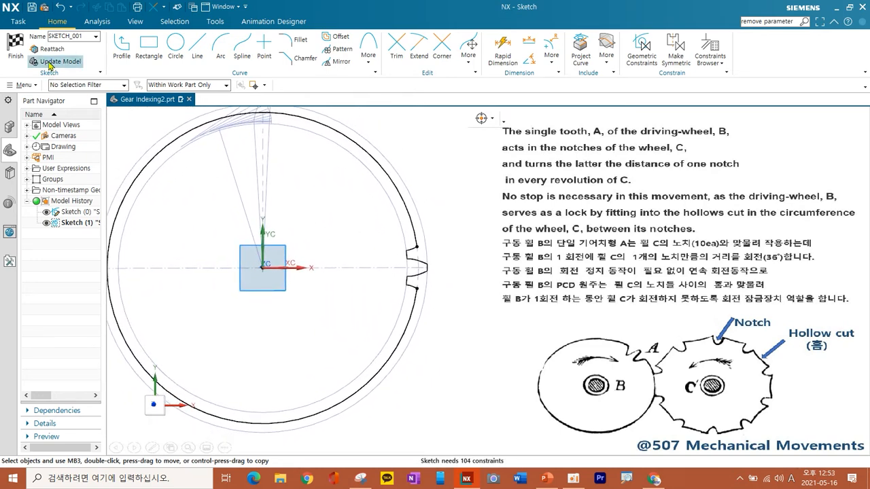
Step: Finish the driving-wheel sketch and toggle the construction sketch's visibility to check the single-tooth profile
{"action": "left_click", "coordinate": [14, 44]}
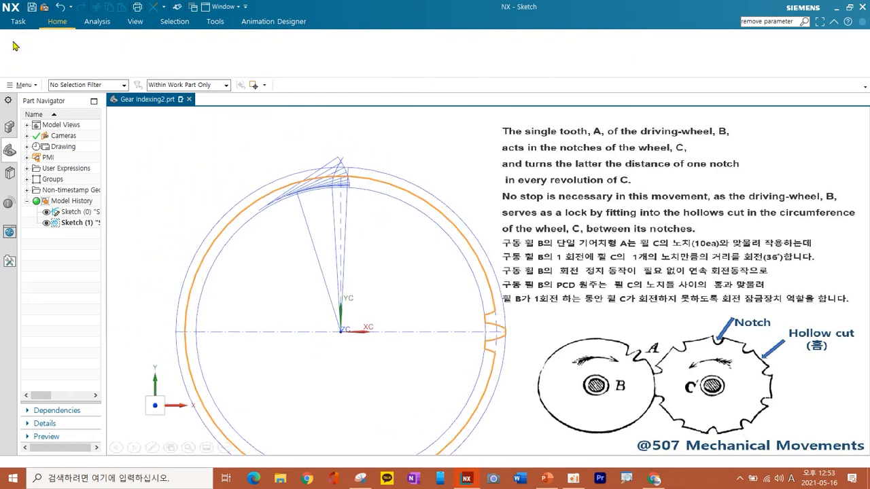
{"action": "mouse_move", "coordinate": [421, 272]}
{"action": "middle_mouse_down", "text": "shift"}
{"action": "mouse_move", "coordinate": [381, 224]}
{"action": "mouse_move", "coordinate": [399, 274]}
{"action": "middle_mouse_up", "text": "shift"}
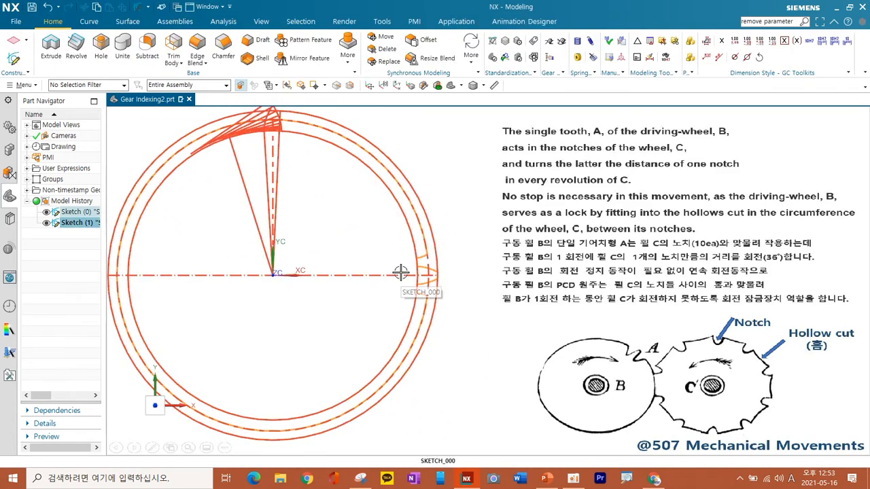
{"action": "left_click", "coordinate": [48, 214]}
{"action": "mouse_move", "coordinate": [260, 252]}
{"action": "middle_mouse_down", "text": "shift"}
{"action": "mouse_move", "coordinate": [265, 232]}
{"action": "mouse_move", "coordinate": [236, 262]}
{"action": "middle_mouse_up", "text": "shift"}
{"action": "left_click", "coordinate": [47, 212]}
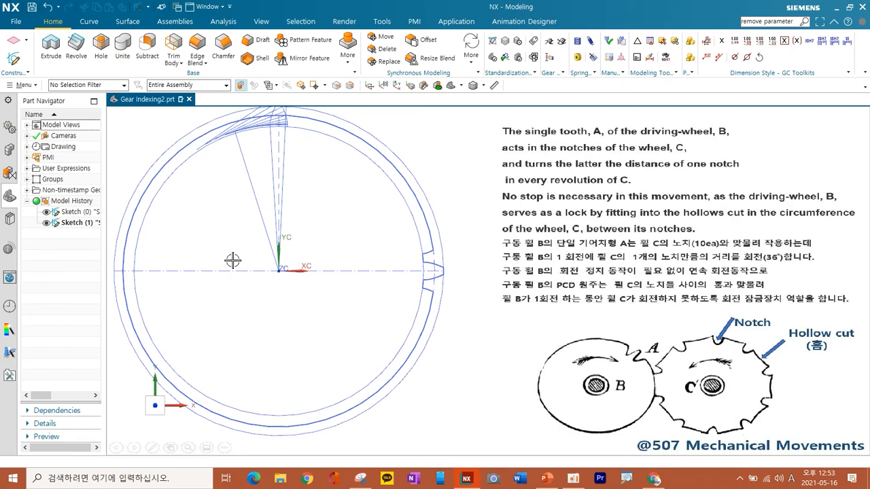
Step: Move the WCS origin to the intersection of the pitch circle and the horizontal centerline, using intersection snapping
{"action": "left_click", "coordinate": [370, 86]}
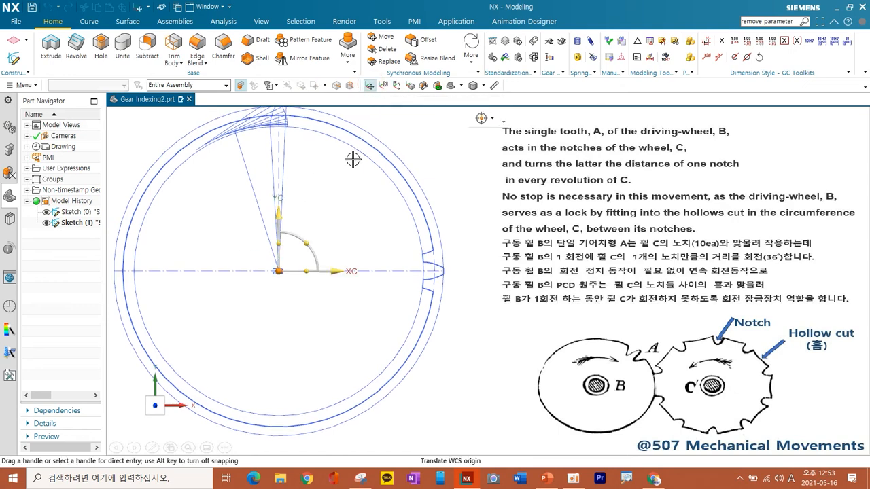
{"action": "scroll", "coordinate": [418, 312], "scroll_direction": "up", "scroll_amount": 6}
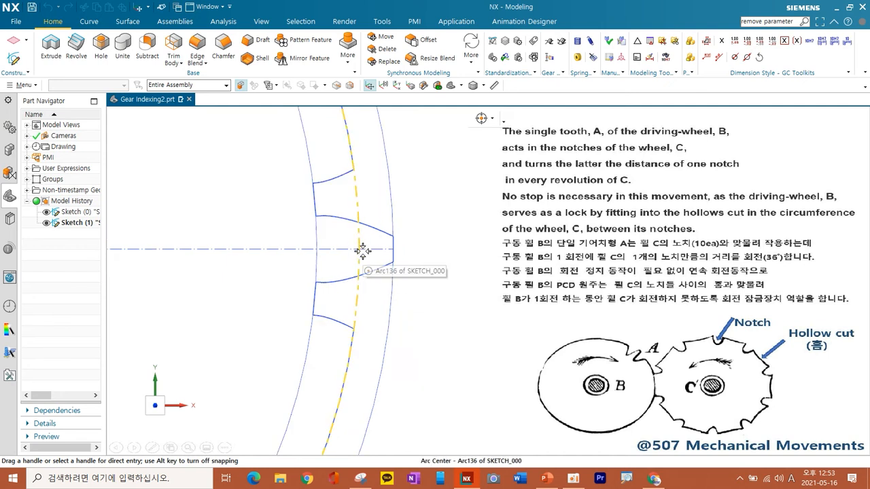
{"action": "left_click", "coordinate": [492, 118]}
{"action": "left_click", "coordinate": [501, 167]}
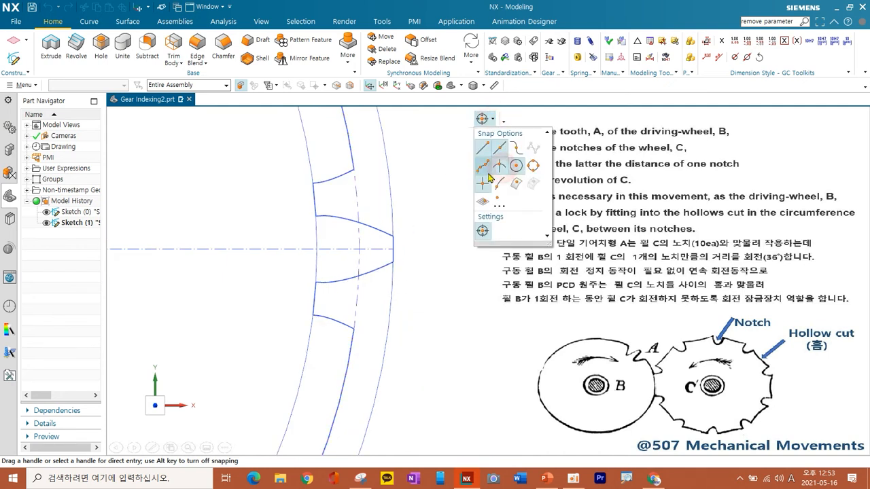
{"action": "left_click", "coordinate": [359, 249]}
{"action": "middle_click", "coordinate": [410, 307]}
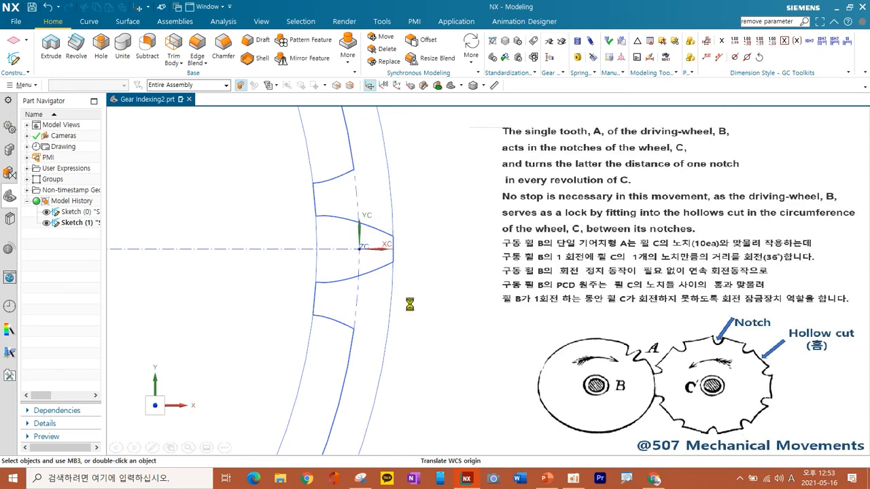
{"action": "scroll", "coordinate": [410, 301], "scroll_direction": "down", "scroll_amount": 5}
Step: Start a new sketch with the New Plane method and specify its horizontal reference vector along XC
{"action": "double_click", "coordinate": [376, 288]}
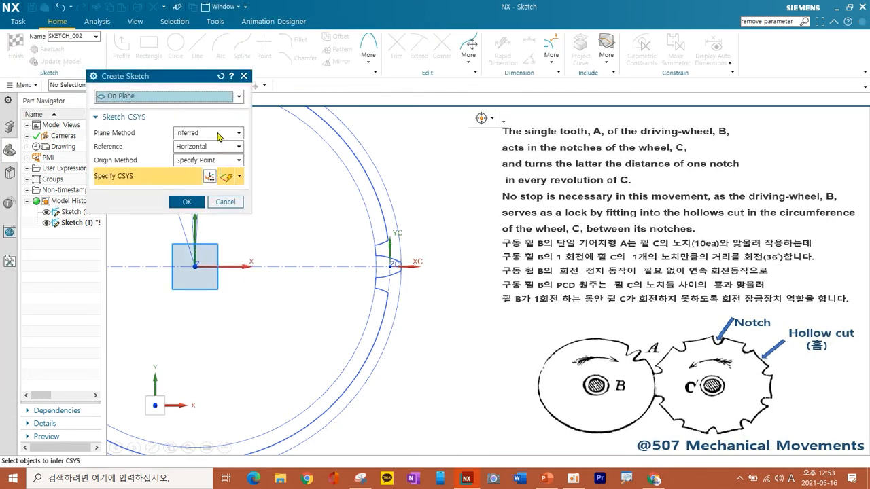
{"action": "left_click", "coordinate": [219, 137]}
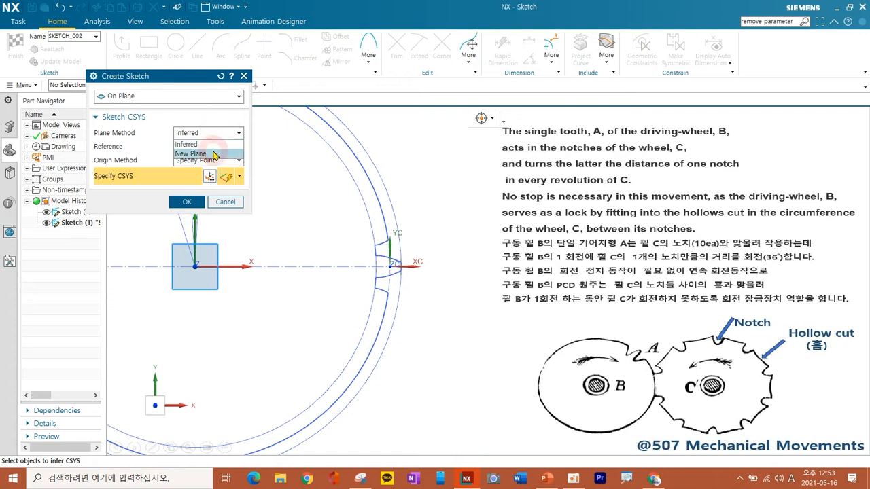
{"action": "left_click", "coordinate": [215, 153]}
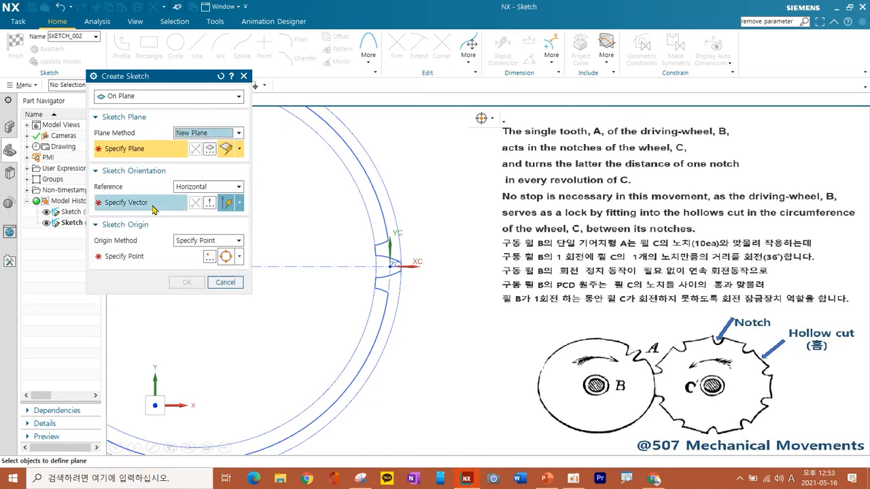
{"action": "left_click", "coordinate": [125, 203]}
{"action": "left_click", "coordinate": [521, 278]}
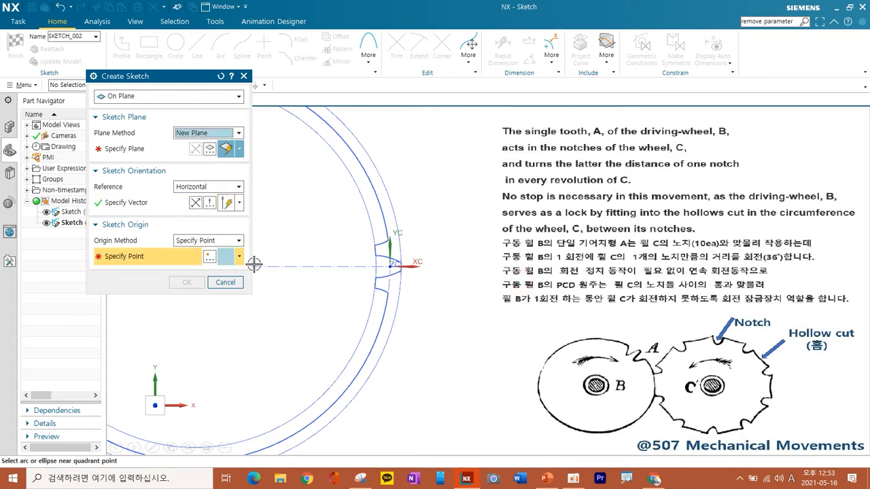
Step: Place the sketch origin at the WCS origin, using WCS as the coordinate reference
{"action": "left_click", "coordinate": [210, 260]}
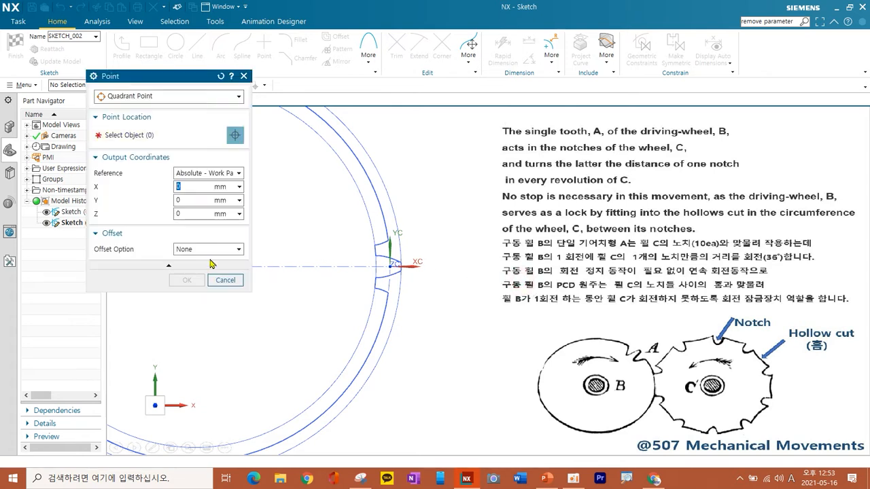
{"action": "left_click", "coordinate": [236, 174]}
{"action": "left_click", "coordinate": [201, 202]}
{"action": "left_click", "coordinate": [221, 78]}
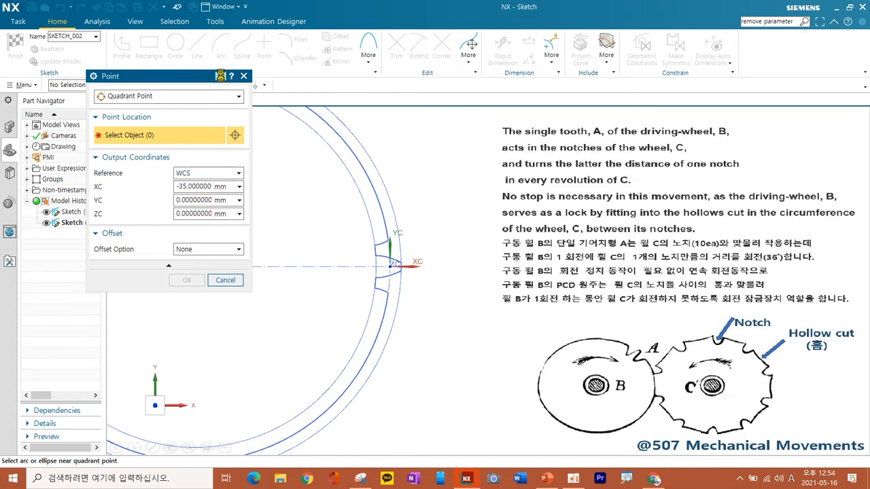
{"action": "left_click", "coordinate": [184, 280]}
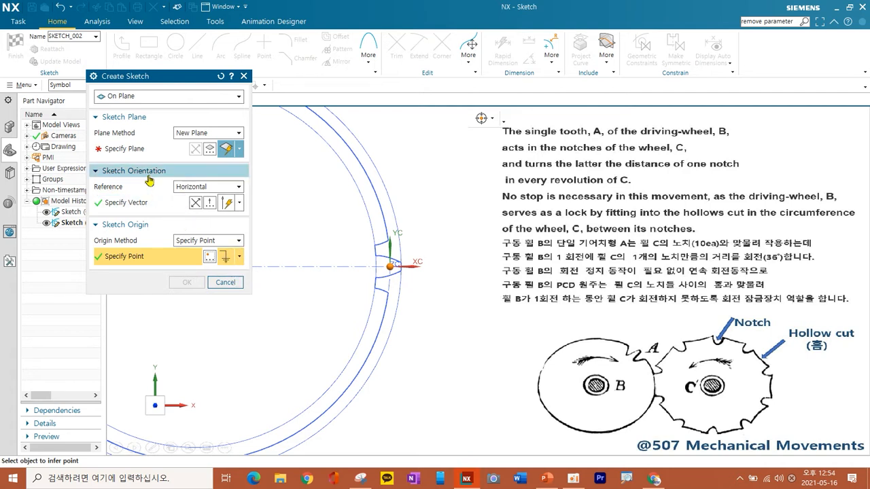
Step: Define the sketch plane as the XC-YC plane at distance 0, create the sketch and exit the Profile command
{"action": "left_click", "coordinate": [238, 153]}
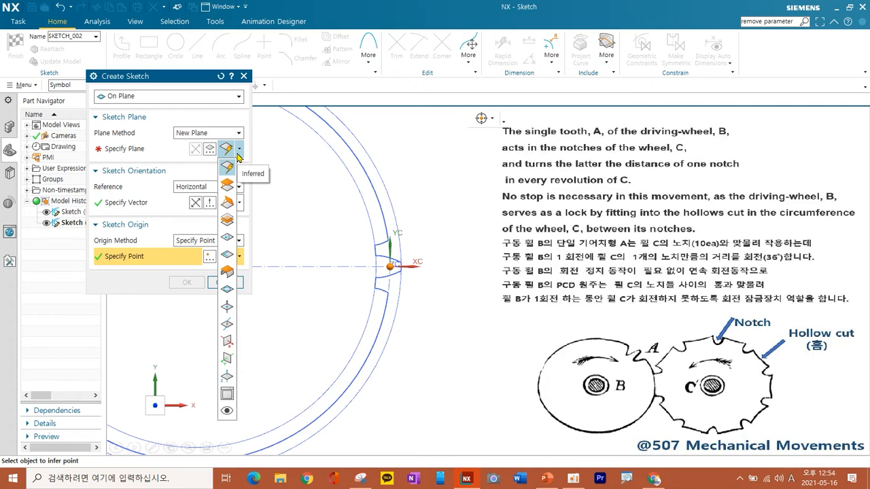
{"action": "left_click", "coordinate": [226, 373]}
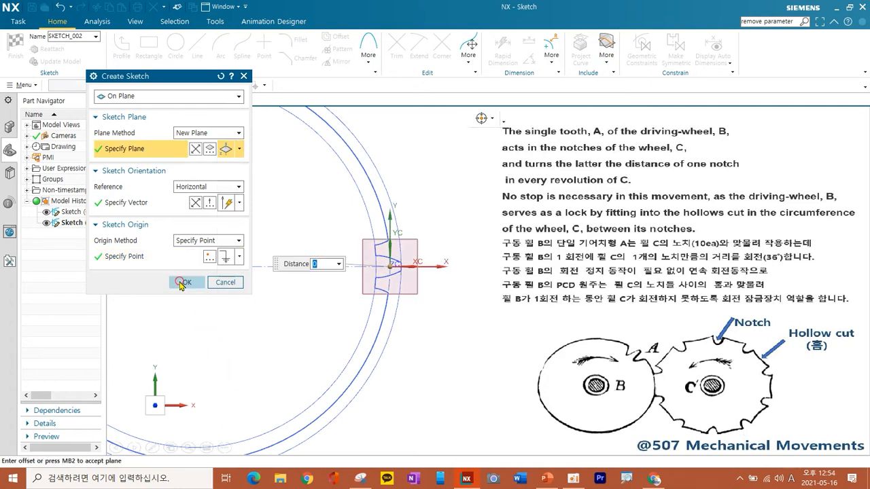
{"action": "left_click", "coordinate": [182, 282]}
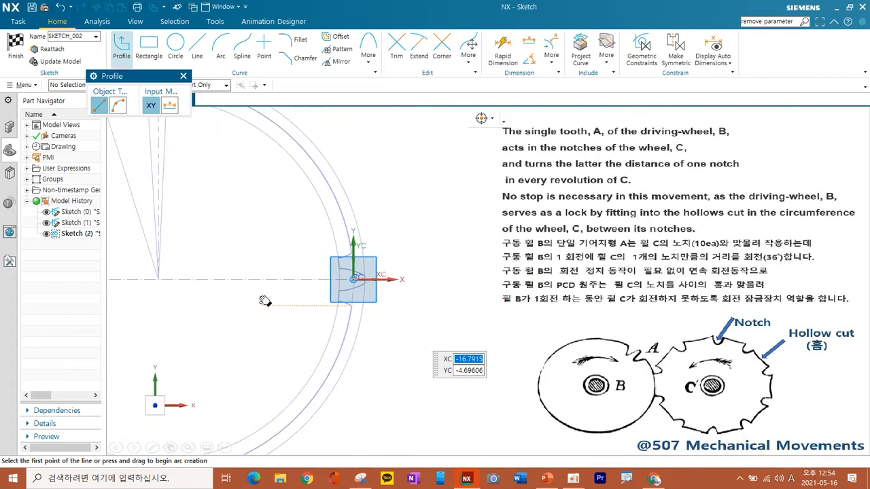
{"action": "left_click", "coordinate": [184, 76]}
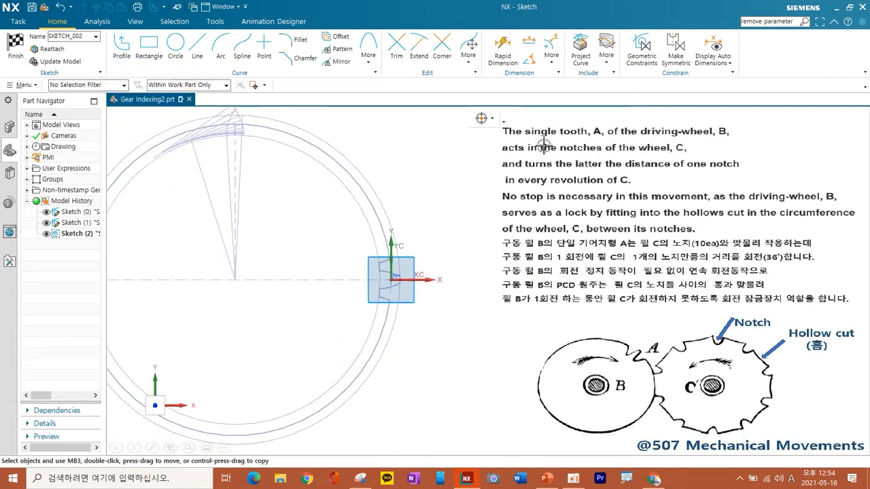
Step: Project the driving wheel's outer, pitch and root circles into the new sketch as non-associative curves
{"action": "left_click", "coordinate": [581, 49]}
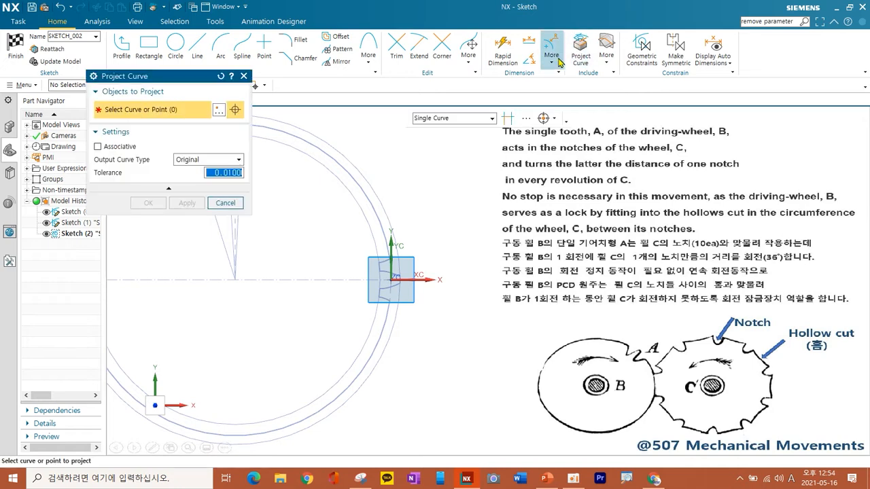
{"action": "left_click", "coordinate": [337, 178]}
{"action": "left_click", "coordinate": [343, 168]}
{"action": "left_click", "coordinate": [352, 163]}
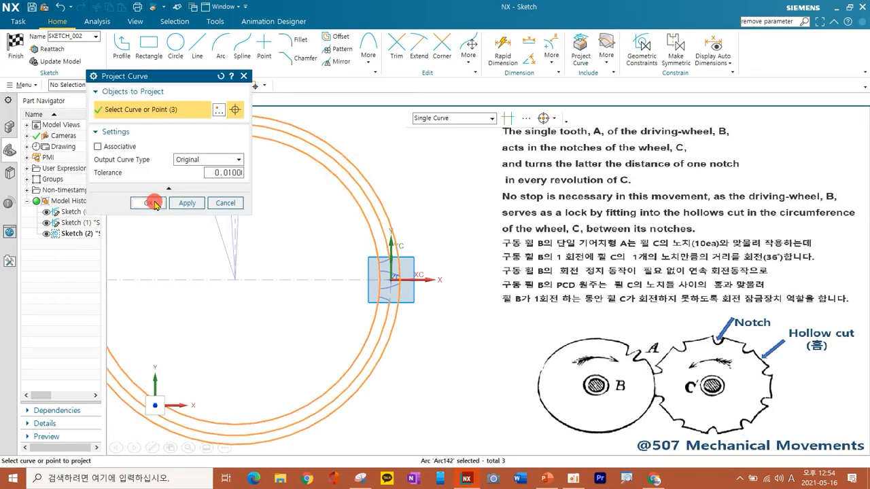
{"action": "left_click", "coordinate": [153, 204]}
{"action": "scroll", "coordinate": [284, 219], "scroll_direction": "down", "scroll_amount": 2}
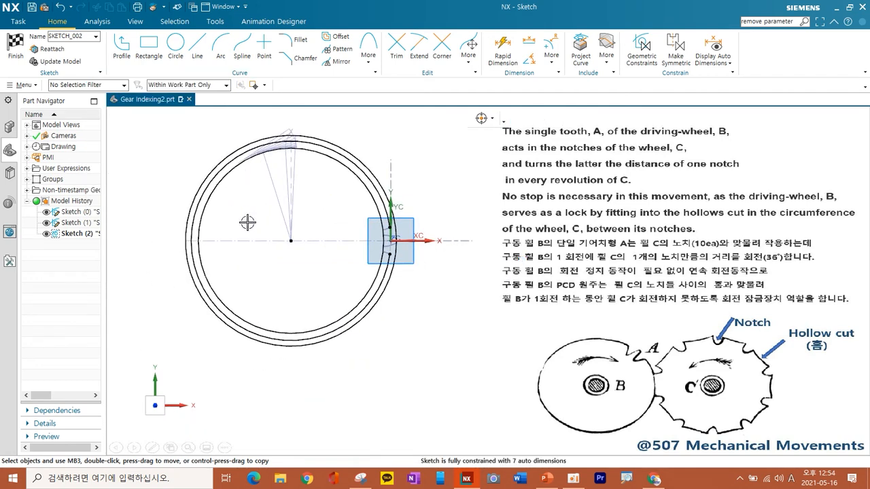
Step: Toggle the visibility of the two earlier sketches to check the projected circles, leaving both sketches shown
{"action": "left_click", "coordinate": [47, 212]}
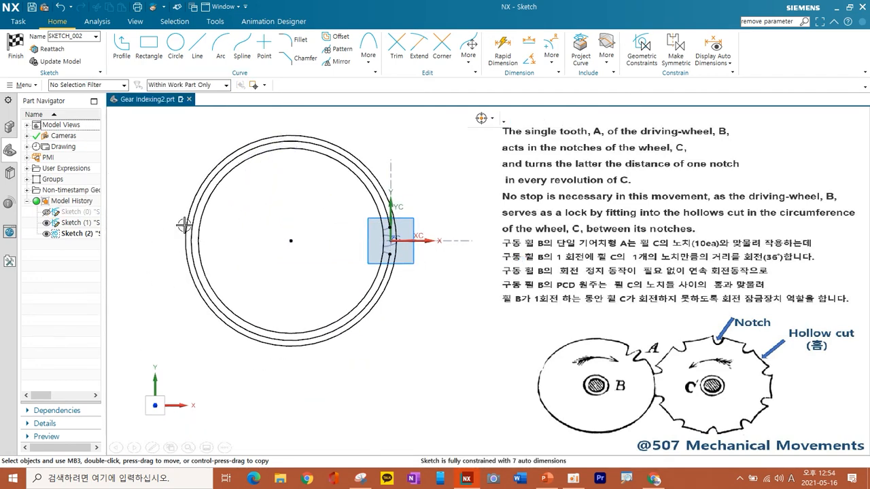
{"action": "left_click", "coordinate": [47, 212]}
{"action": "left_click", "coordinate": [46, 213]}
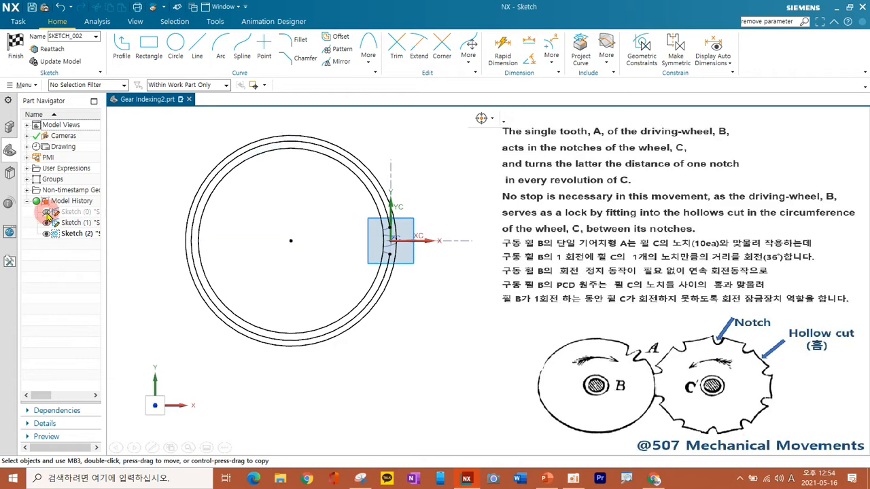
{"action": "middle_click_drag", "start_coordinate": [319, 235], "coordinate": [300, 233], "text": "shift"}
{"action": "left_click", "coordinate": [47, 223]}
{"action": "left_click", "coordinate": [47, 212]}
{"action": "left_click", "coordinate": [47, 223]}
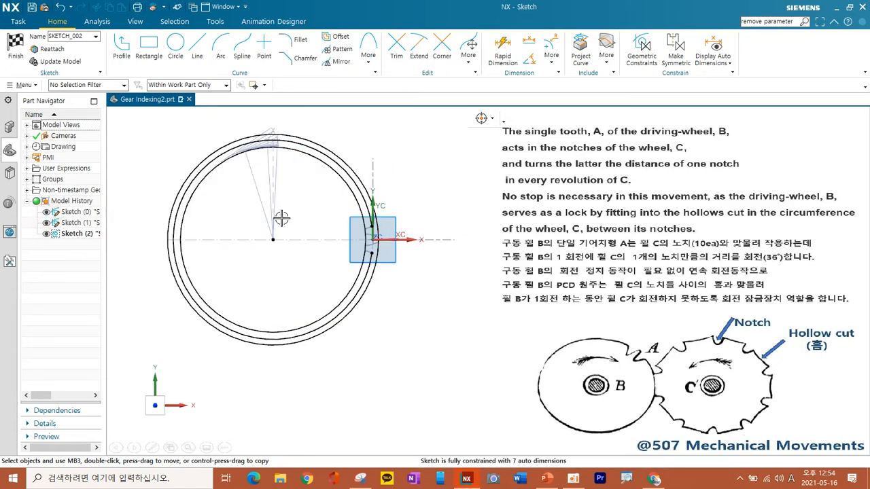
{"action": "middle_click_drag", "start_coordinate": [280, 217], "coordinate": [244, 217], "text": "shift"}
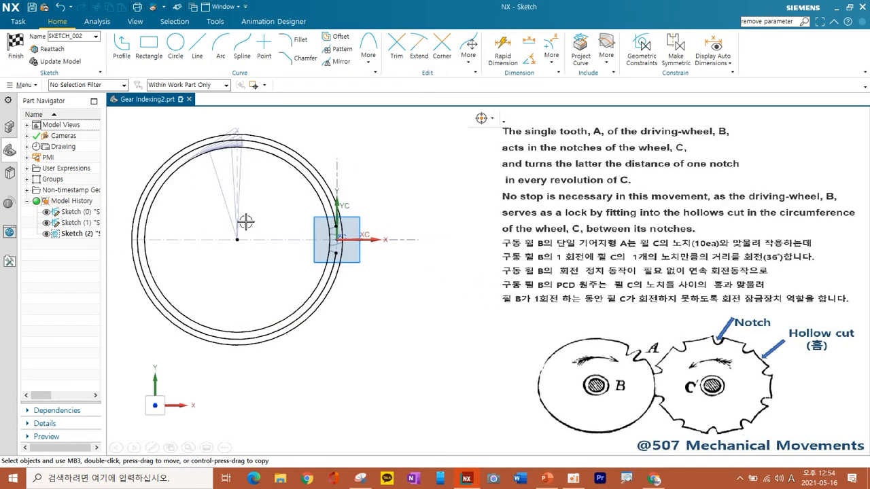
Step: Delete all dimensions and coincident constraints of the projected circles using the Sketch Constraints Browser
{"action": "left_click", "coordinate": [702, 67]}
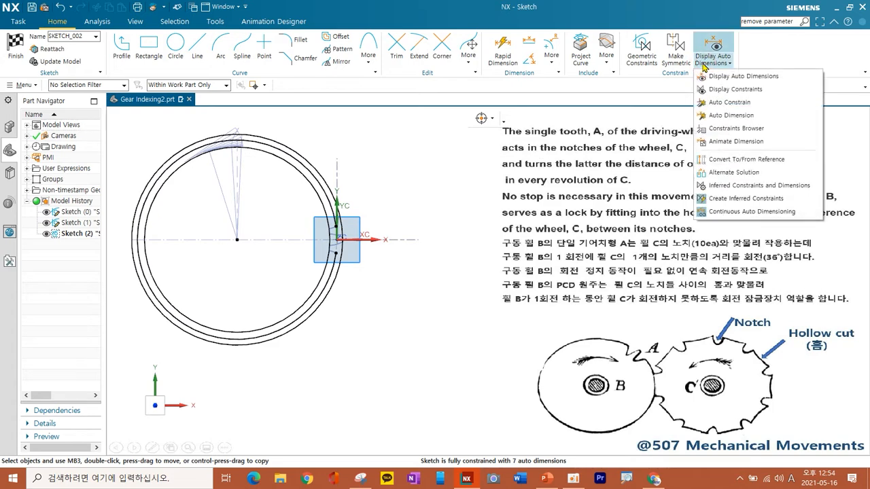
{"action": "left_click", "coordinate": [755, 140]}
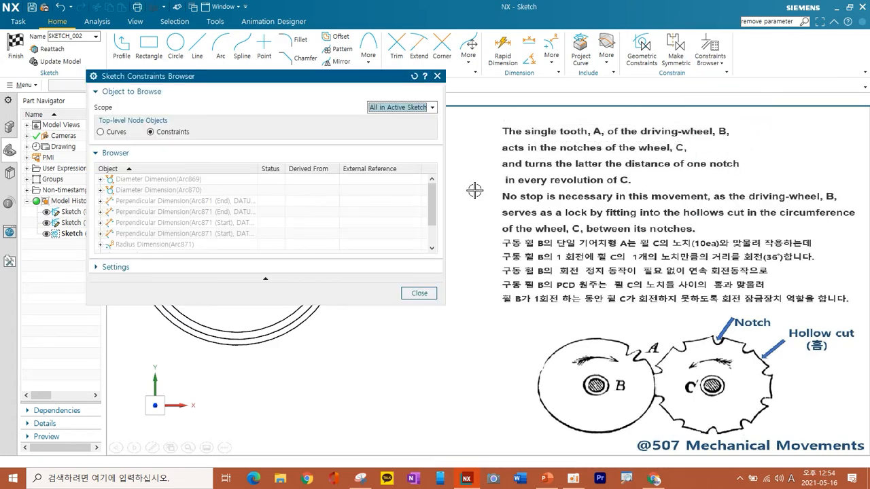
{"action": "scroll", "coordinate": [166, 182], "scroll_direction": "down", "scroll_amount": 1}
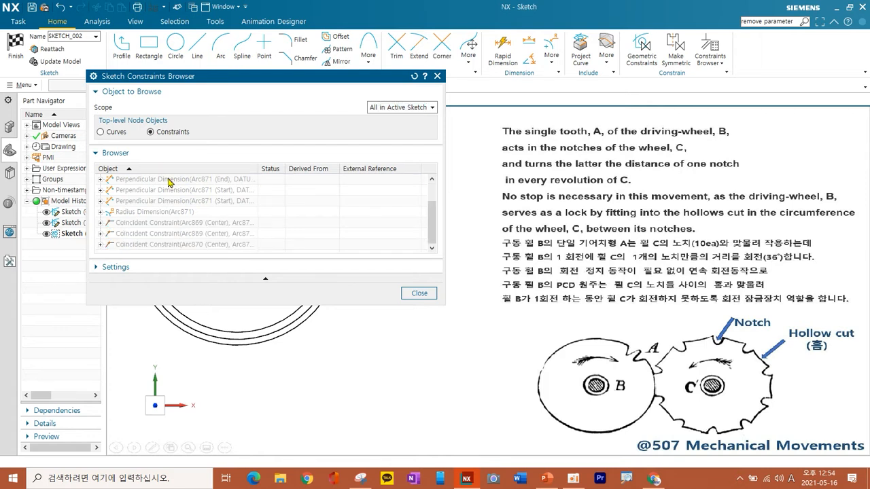
{"action": "key", "text": "ctrl+a"}
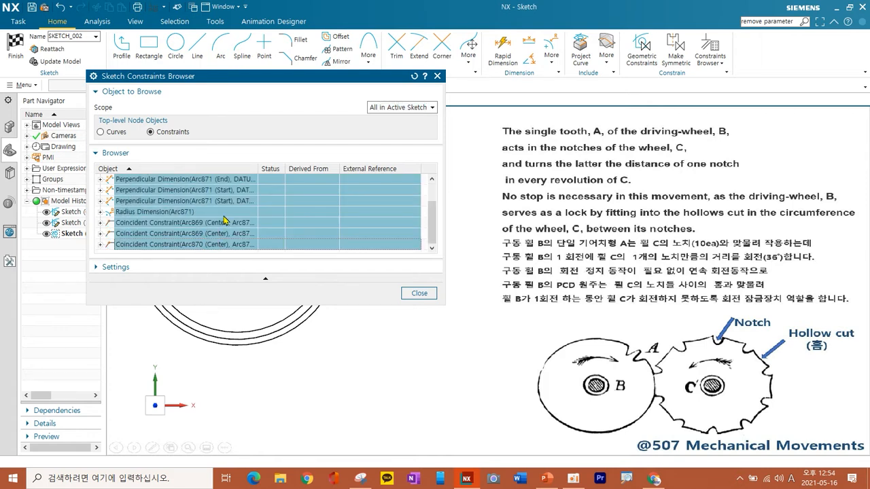
{"action": "right_click", "coordinate": [225, 217]}
{"action": "left_click", "coordinate": [247, 241]}
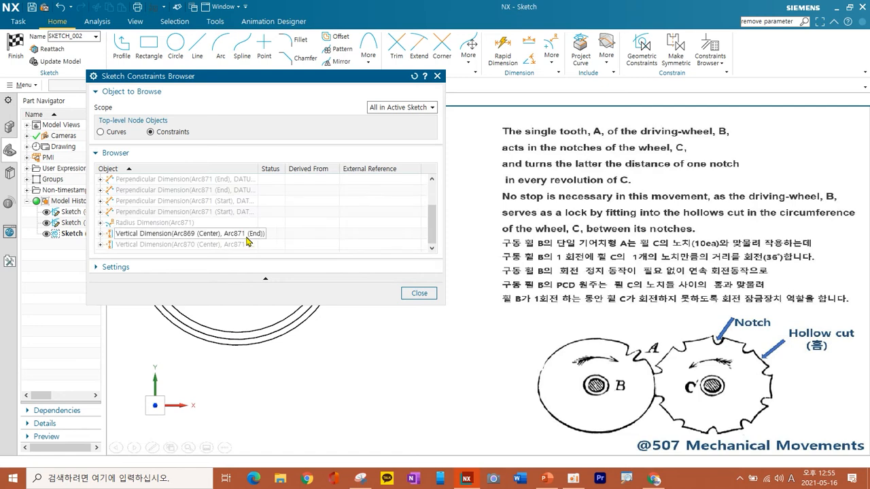
{"action": "left_click", "coordinate": [413, 293]}
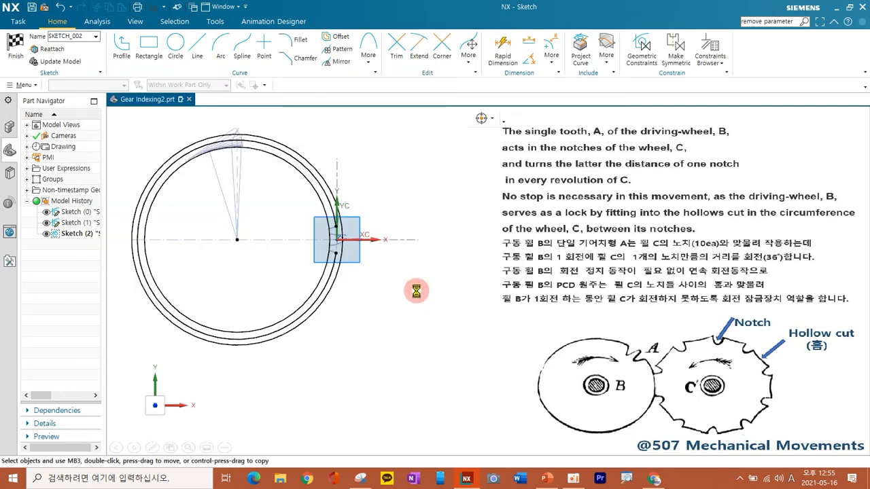
Step: Move the three original circles point to point, from the middle circle's leftmost quadrant to the driving wheel's pitch-circle quadrant at the sketch origin
{"action": "scroll", "coordinate": [333, 296], "scroll_direction": "down", "scroll_amount": 4}
{"action": "mouse_move", "coordinate": [321, 323]}
{"action": "middle_mouse_down", "text": "shift"}
{"action": "mouse_move", "coordinate": [373, 314]}
{"action": "mouse_move", "coordinate": [370, 326]}
{"action": "middle_mouse_up", "text": "shift"}
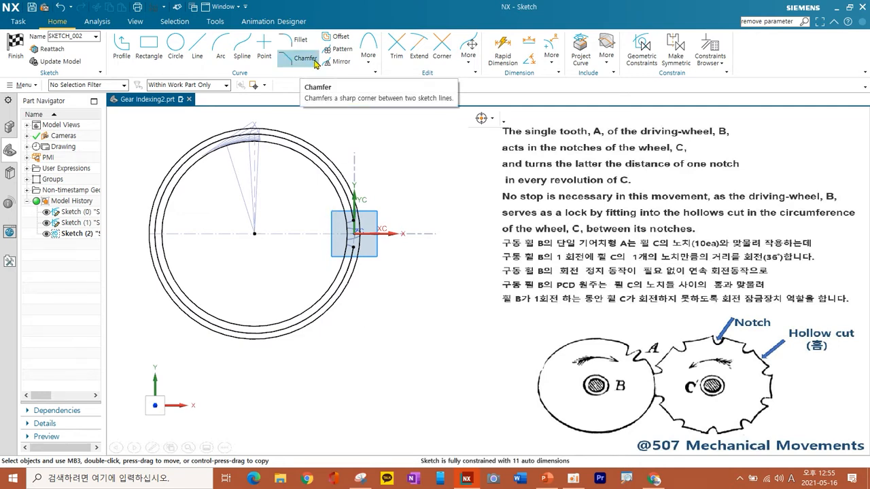
{"action": "left_click", "coordinate": [215, 21]}
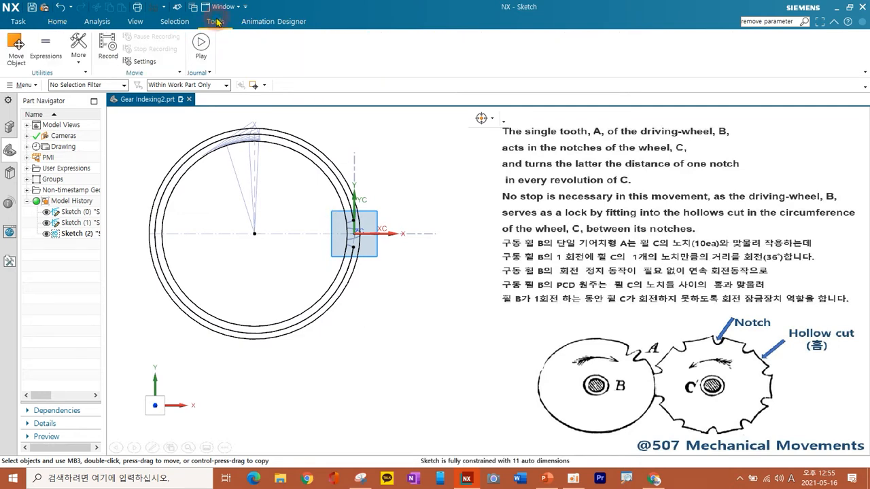
{"action": "left_click", "coordinate": [10, 45]}
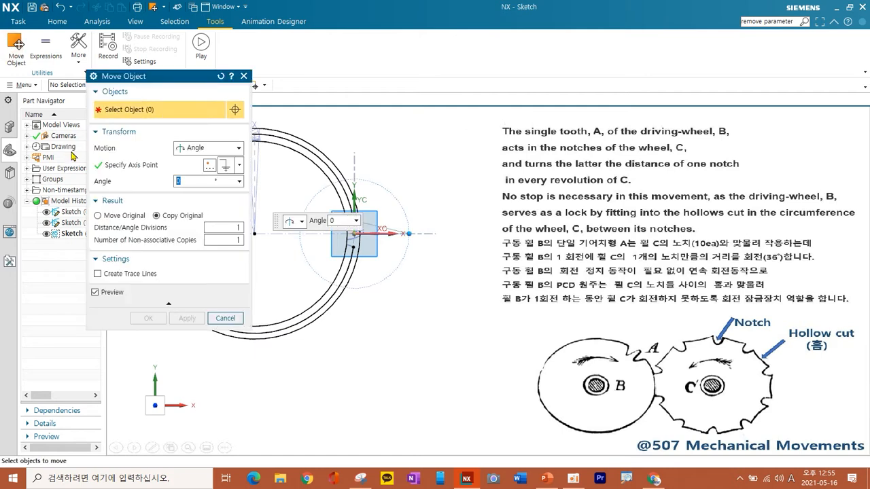
{"action": "left_click", "coordinate": [319, 148]}
{"action": "left_click", "coordinate": [321, 171]}
{"action": "left_click", "coordinate": [320, 170]}
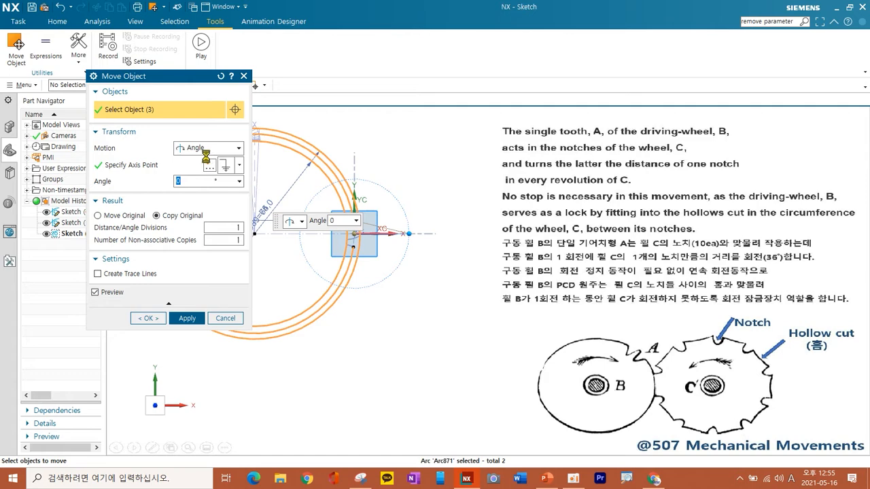
{"action": "left_click", "coordinate": [238, 148]}
{"action": "left_click", "coordinate": [206, 193]}
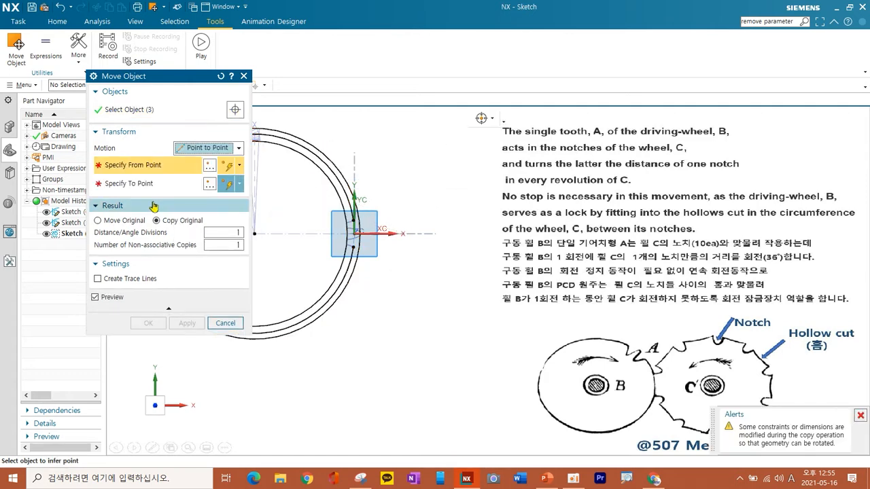
{"action": "middle_click_drag", "start_coordinate": [319, 347], "coordinate": [460, 350], "text": "shift"}
{"action": "scroll", "coordinate": [297, 256], "scroll_direction": "up", "scroll_amount": 5}
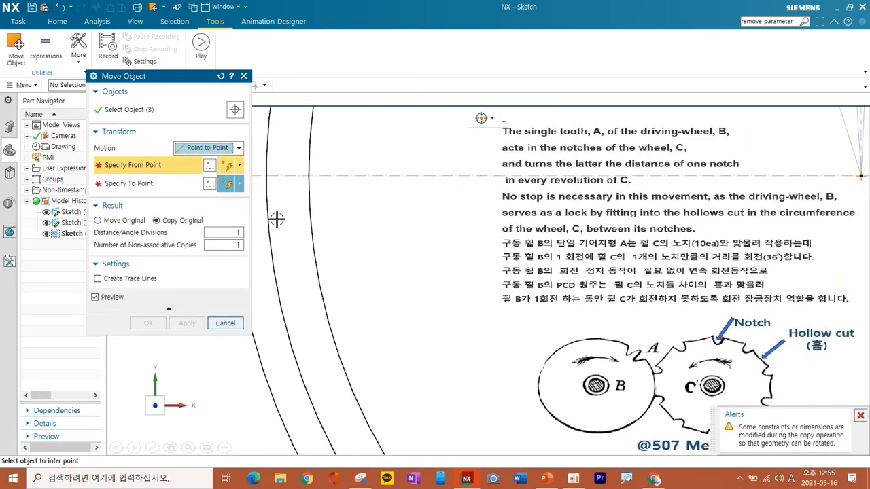
{"action": "left_click", "coordinate": [267, 177]}
{"action": "scroll", "coordinate": [293, 230], "scroll_direction": "down", "scroll_amount": 5}
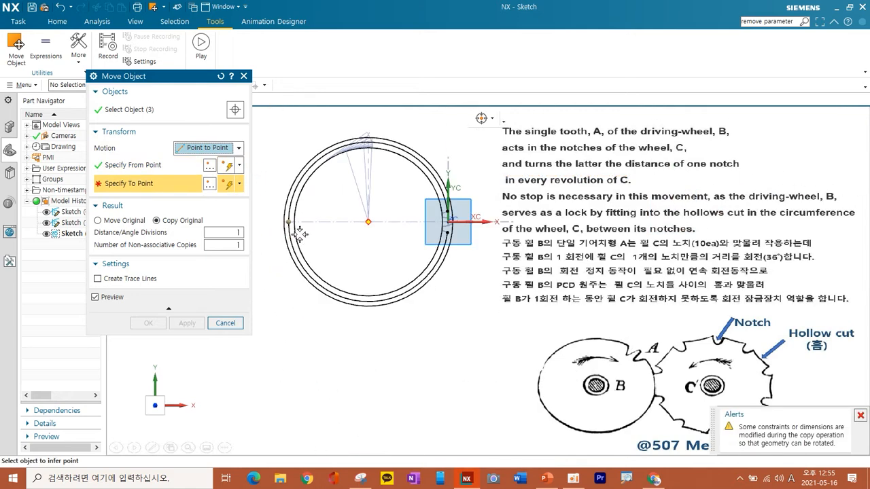
{"action": "scroll", "coordinate": [421, 288], "scroll_direction": "up", "scroll_amount": 6}
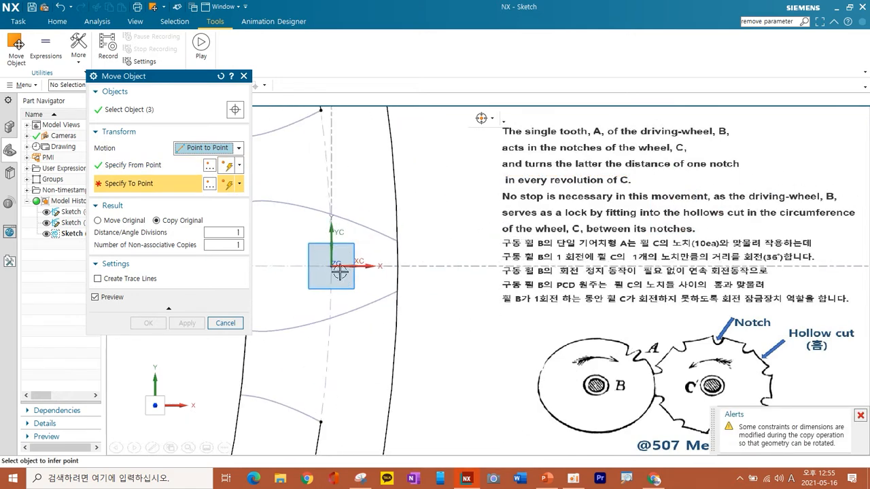
{"action": "left_click", "coordinate": [336, 265]}
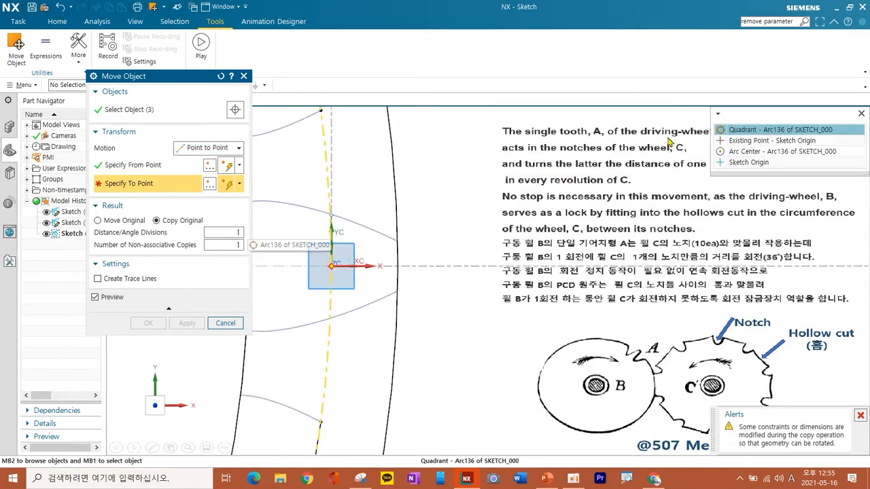
{"action": "left_click", "coordinate": [742, 131]}
{"action": "scroll", "coordinate": [478, 246], "scroll_direction": "down", "scroll_amount": 3}
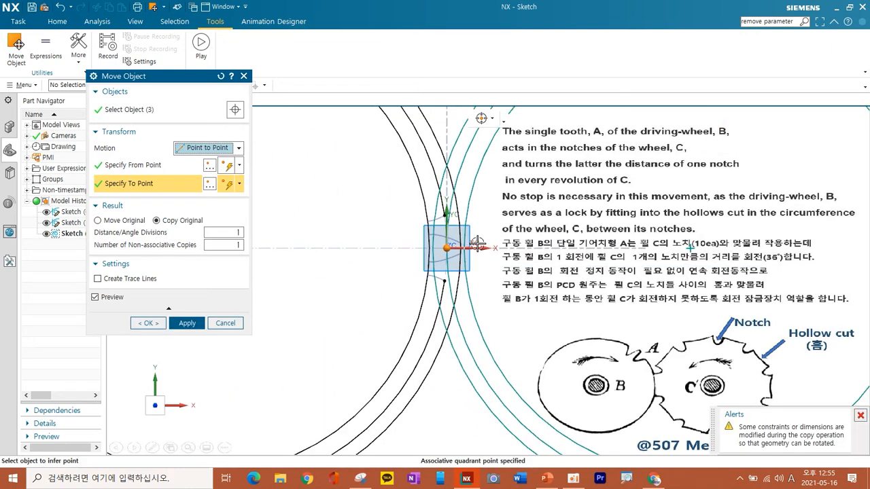
{"action": "left_click", "coordinate": [116, 222]}
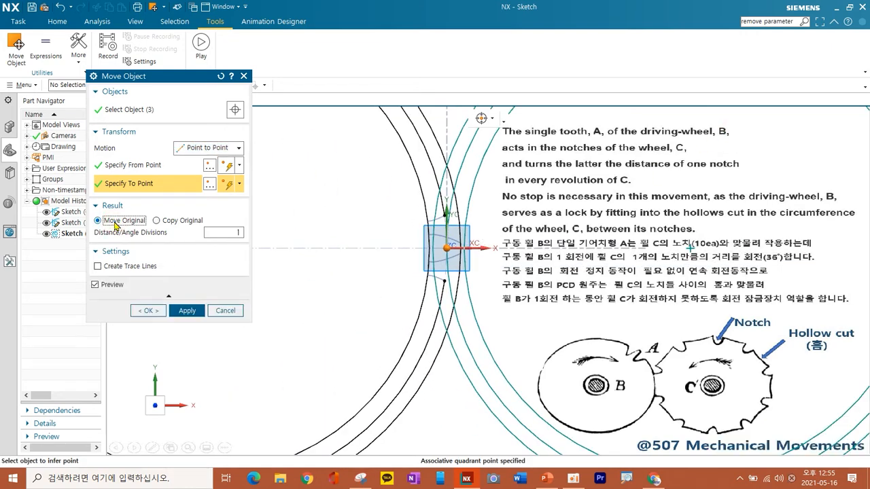
{"action": "left_click", "coordinate": [147, 311]}
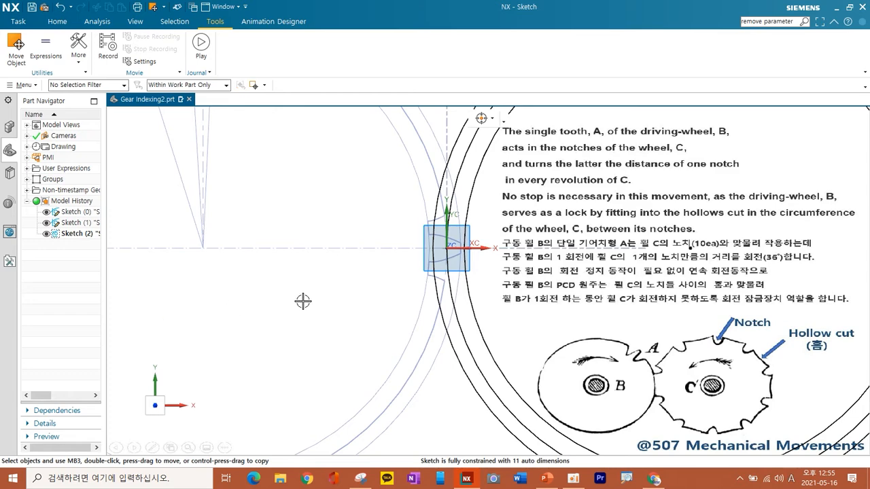
Step: Sketch a vertical line about 41 mm long straight down from the sketch origin at 270 degrees
{"action": "scroll", "coordinate": [349, 270], "scroll_direction": "up", "scroll_amount": 5}
{"action": "scroll", "coordinate": [357, 259], "scroll_direction": "down", "scroll_amount": 1}
{"action": "scroll", "coordinate": [408, 285], "scroll_direction": "down", "scroll_amount": 2}
{"action": "middle_click_drag", "start_coordinate": [441, 290], "coordinate": [397, 254], "text": "shift"}
{"action": "left_click", "coordinate": [58, 21]}
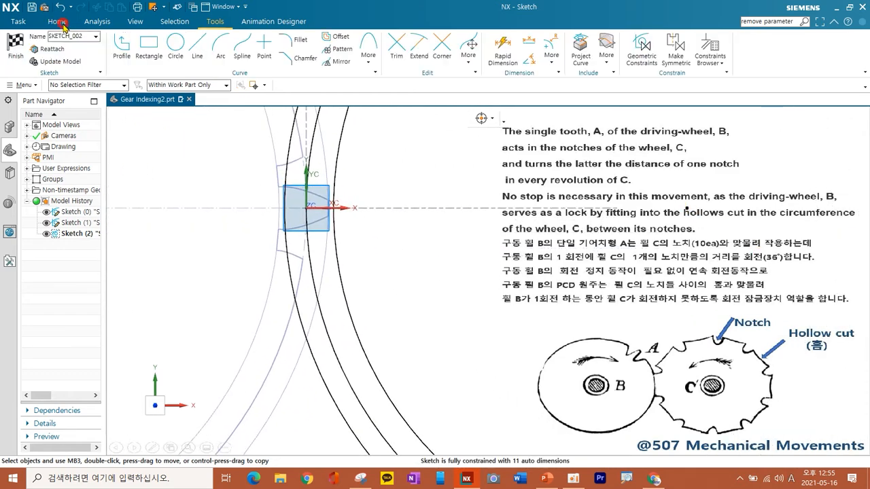
{"action": "left_click", "coordinate": [197, 47]}
{"action": "scroll", "coordinate": [302, 204], "scroll_direction": "up", "scroll_amount": 2}
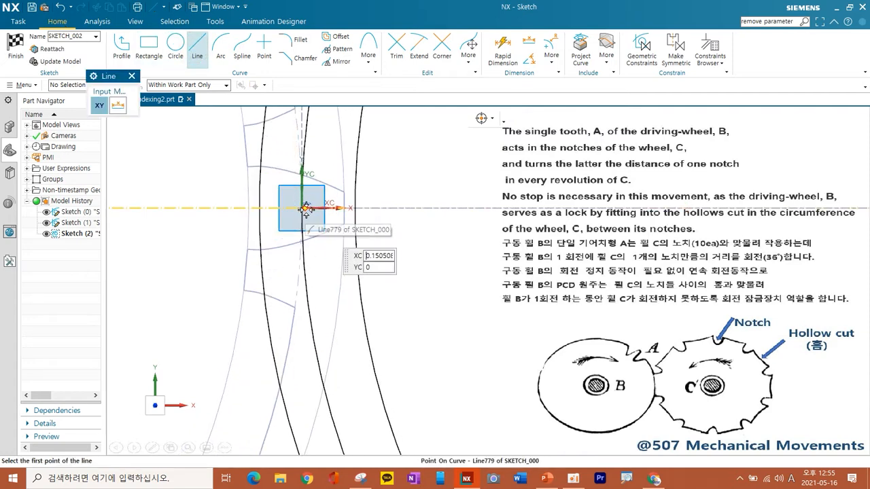
{"action": "left_click", "coordinate": [302, 209]}
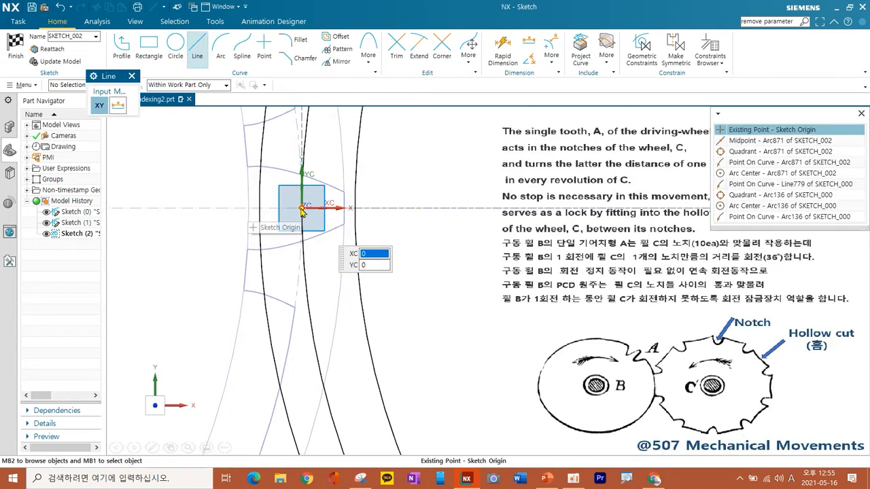
{"action": "left_click", "coordinate": [730, 129]}
{"action": "scroll", "coordinate": [368, 246], "scroll_direction": "down", "scroll_amount": 8}
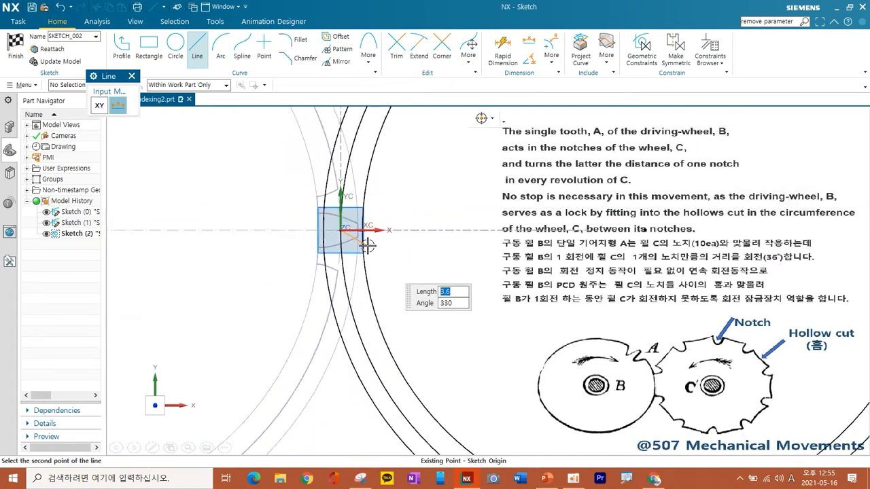
{"action": "left_click", "coordinate": [357, 355]}
{"action": "key", "text": "Escape"}
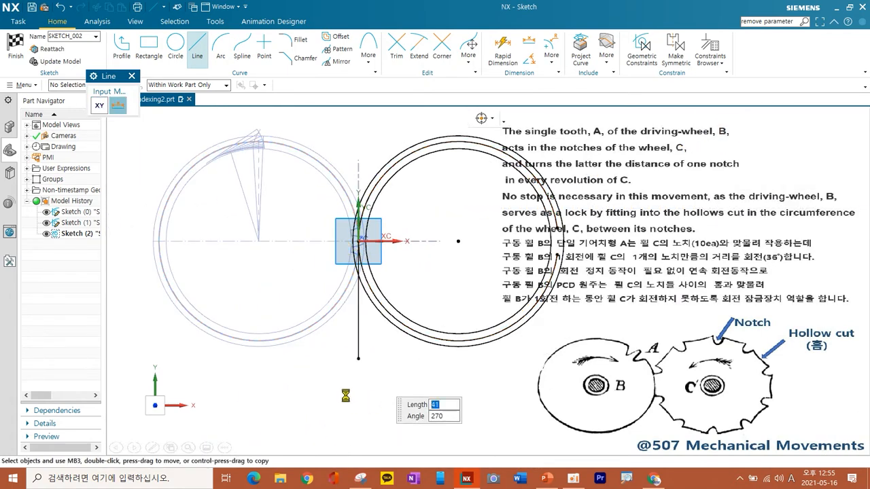
Step: Project the driving wheel's central tooth profile into the sketch as non-associative curves: both flank splines, the tip arc and the two short root-end lines
{"action": "scroll", "coordinate": [356, 272], "scroll_direction": "up", "scroll_amount": 5}
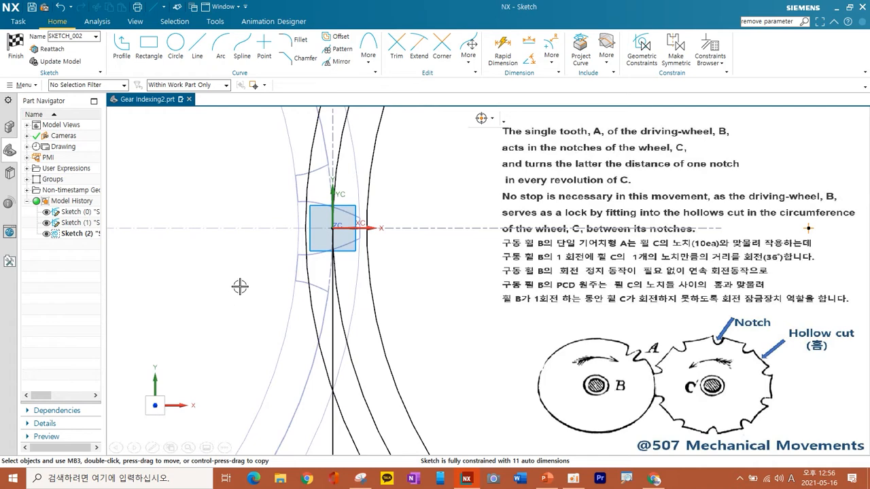
{"action": "left_click", "coordinate": [580, 47]}
{"action": "scroll", "coordinate": [397, 292], "scroll_direction": "up", "scroll_amount": 3}
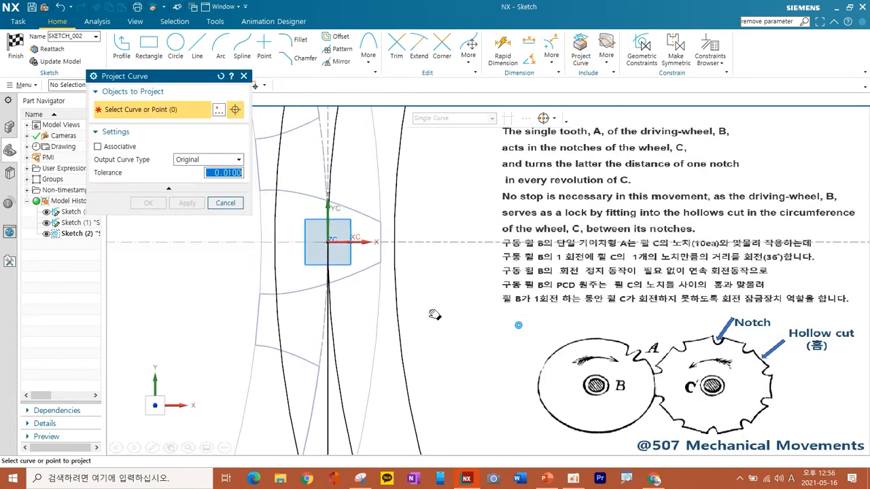
{"action": "left_click", "coordinate": [362, 227]}
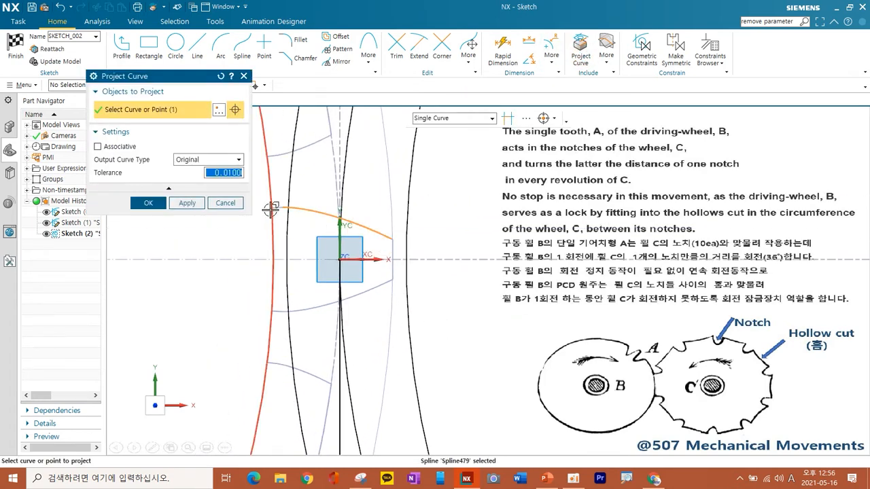
{"action": "left_click", "coordinate": [389, 251]}
{"action": "left_click", "coordinate": [390, 254]}
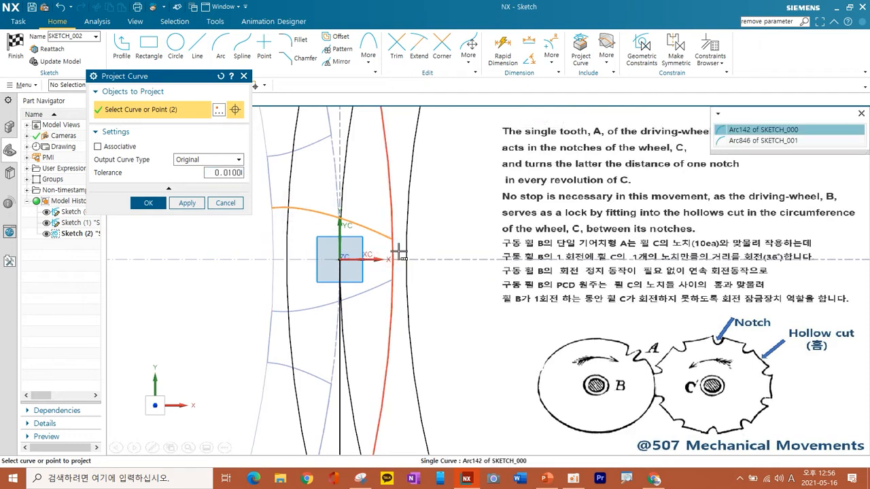
{"action": "left_click", "coordinate": [732, 138]}
{"action": "left_click", "coordinate": [302, 308]}
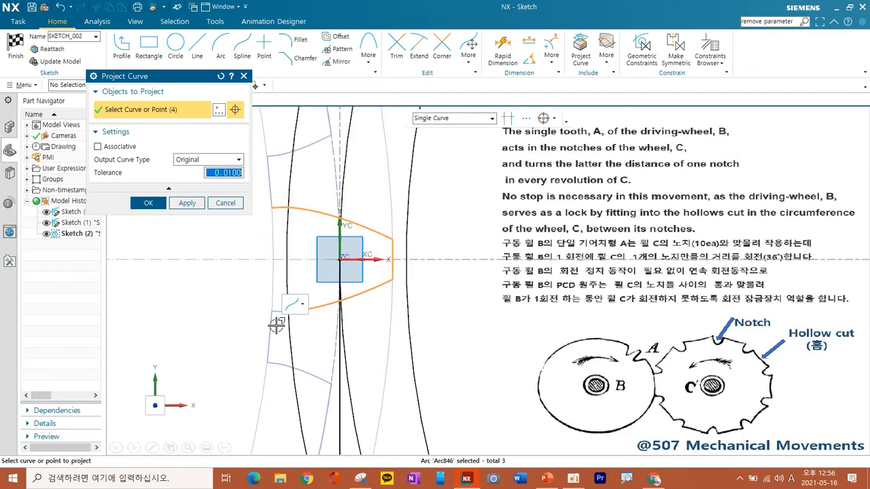
{"action": "left_click", "coordinate": [279, 312]}
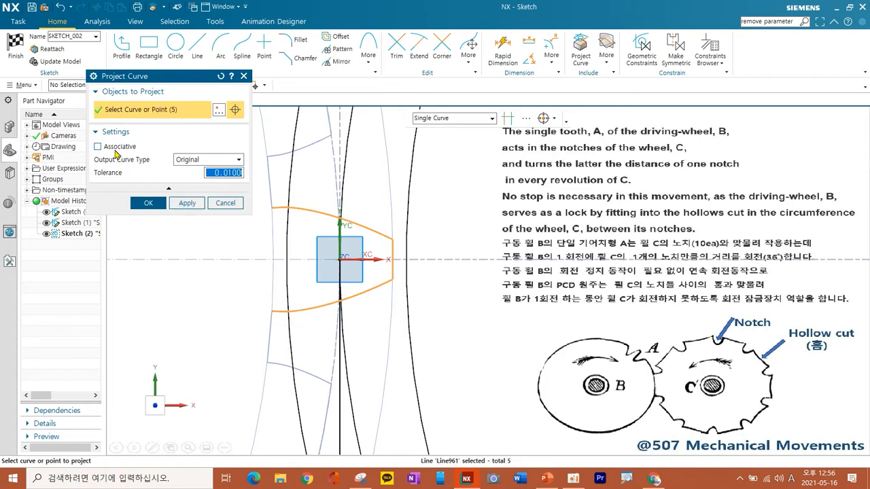
{"action": "left_click", "coordinate": [187, 202]}
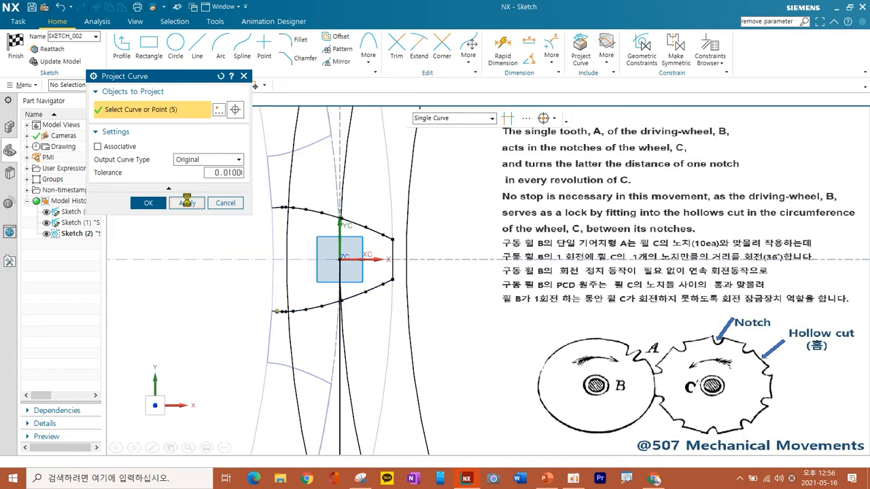
{"action": "scroll", "coordinate": [258, 326], "scroll_direction": "down", "scroll_amount": 3}
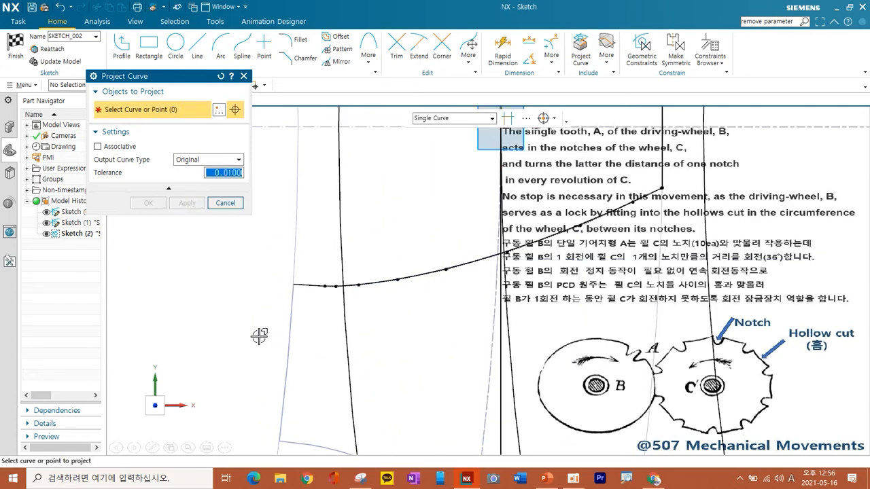
{"action": "left_click", "coordinate": [226, 204]}
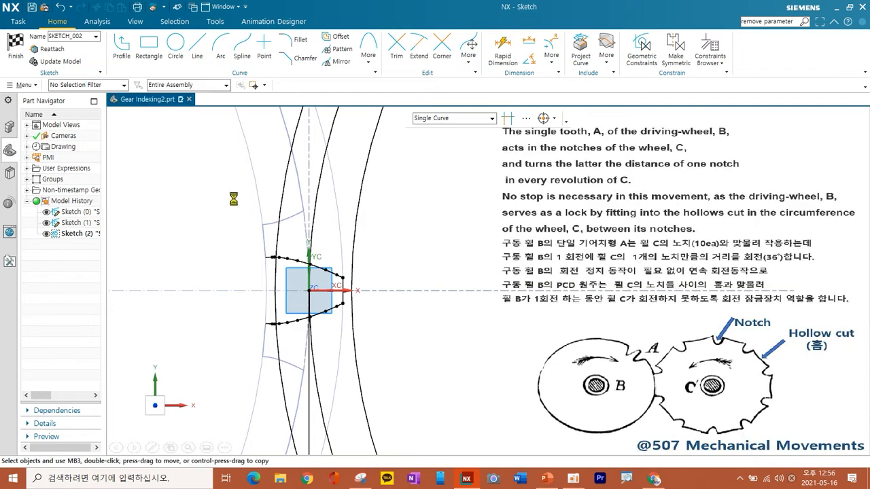
Step: Mirror the five projected tooth curves about the vertical line through the sketch origin
{"action": "left_click", "coordinate": [337, 63]}
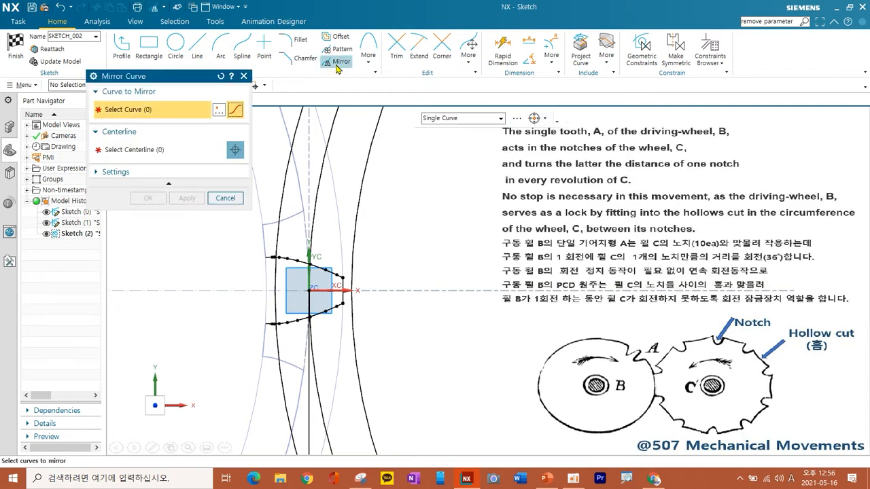
{"action": "scroll", "coordinate": [283, 281], "scroll_direction": "up", "scroll_amount": 2}
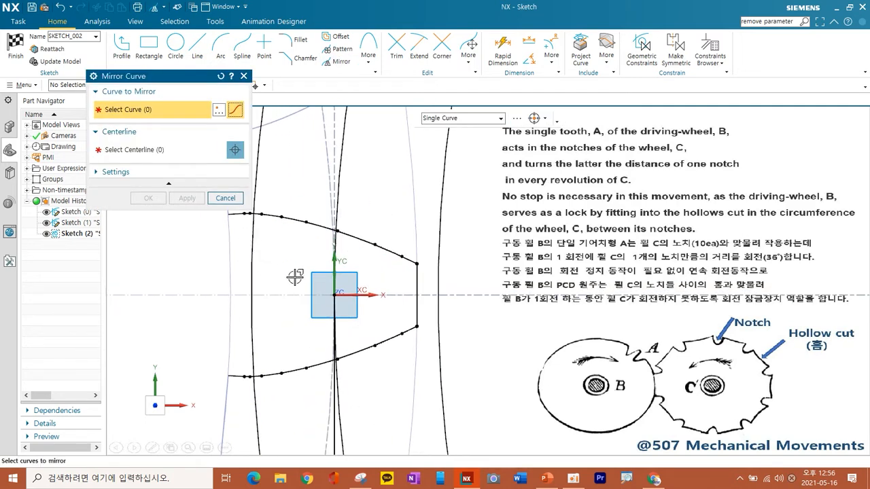
{"action": "middle_click_drag", "start_coordinate": [295, 277], "coordinate": [299, 307], "text": "shift"}
{"action": "left_click", "coordinate": [267, 273]}
{"action": "left_click", "coordinate": [307, 274]}
{"action": "left_click", "coordinate": [450, 332]}
{"action": "left_click", "coordinate": [414, 401]}
{"action": "scroll", "coordinate": [217, 276], "scroll_direction": "down", "scroll_amount": 4}
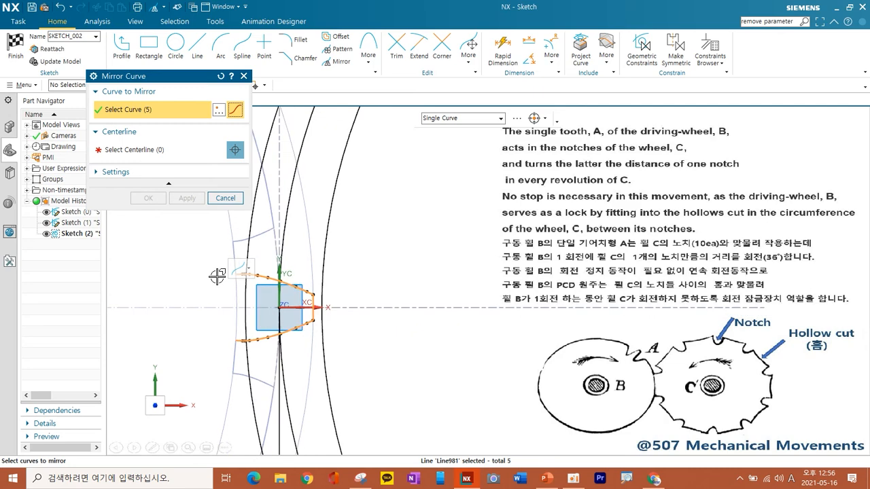
{"action": "left_click", "coordinate": [134, 150]}
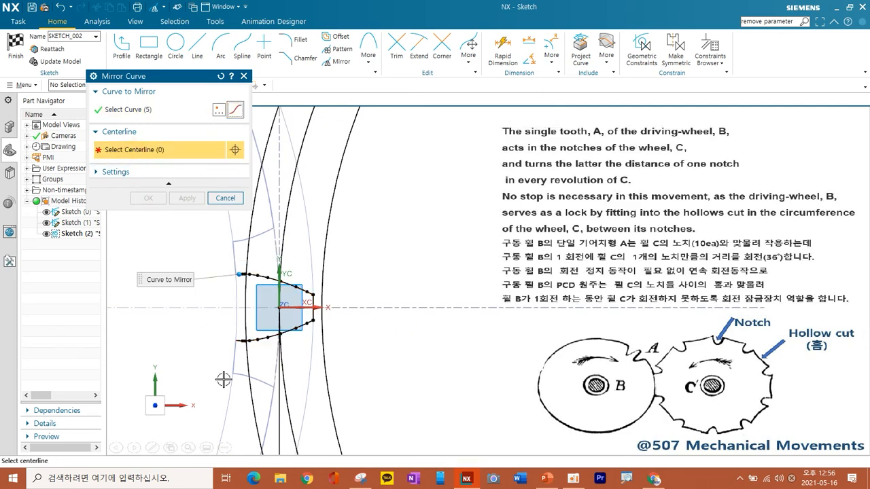
{"action": "scroll", "coordinate": [280, 435], "scroll_direction": "down", "scroll_amount": 3}
{"action": "scroll", "coordinate": [414, 305], "scroll_direction": "up", "scroll_amount": 2}
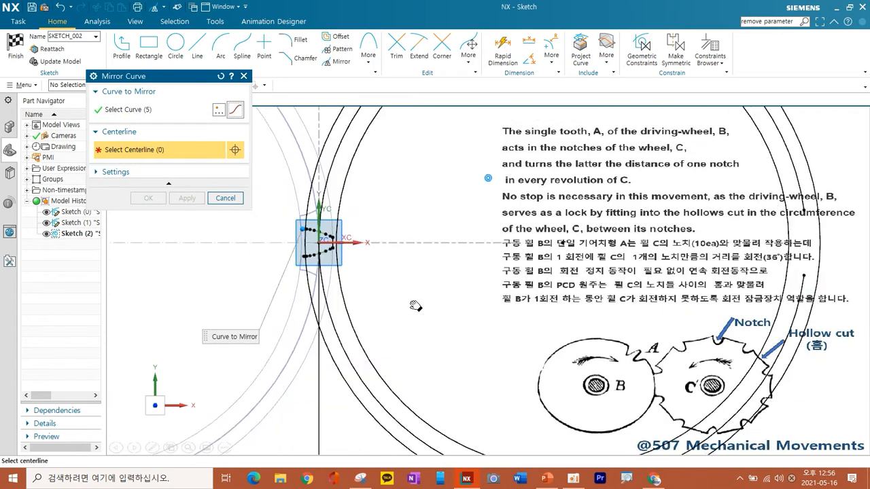
{"action": "left_click", "coordinate": [328, 375]}
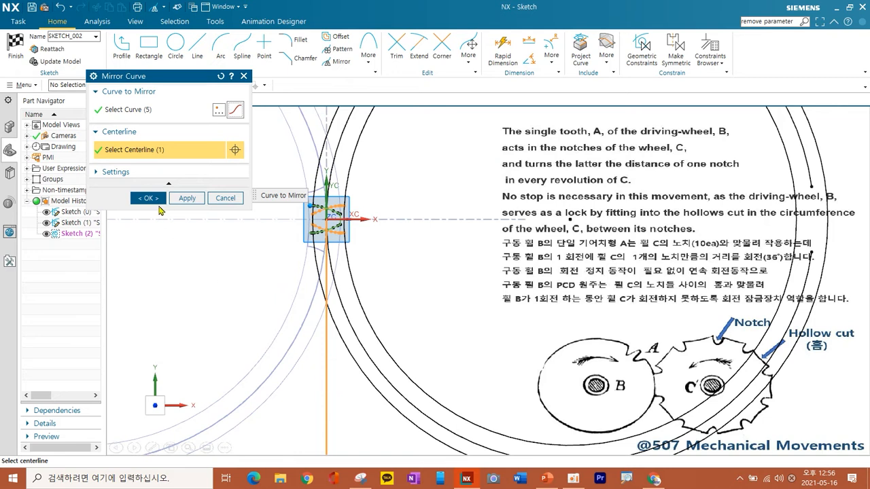
{"action": "left_click", "coordinate": [181, 201]}
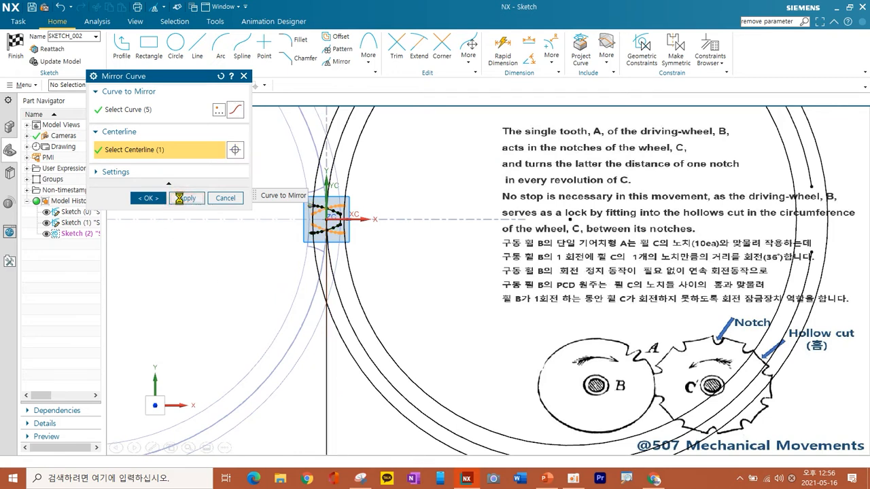
{"action": "left_click", "coordinate": [227, 199]}
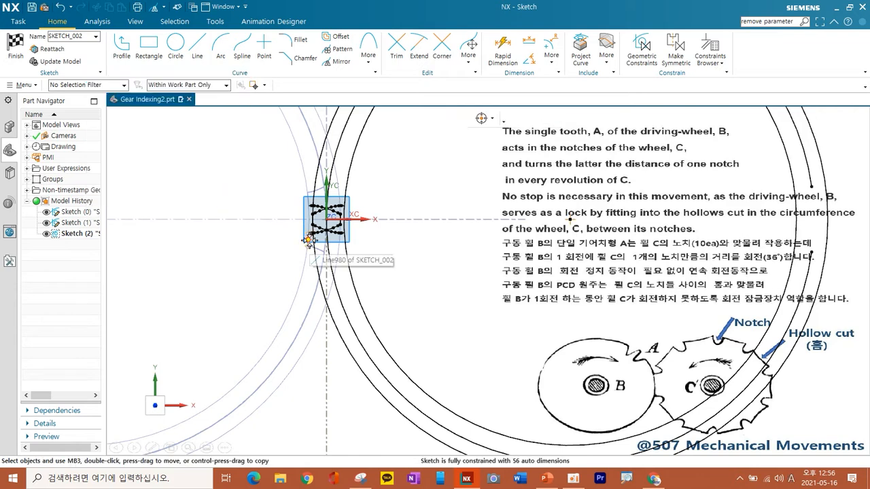
{"action": "scroll", "coordinate": [328, 294], "scroll_direction": "up", "scroll_amount": 4}
{"action": "scroll", "coordinate": [328, 294], "scroll_direction": "down", "scroll_amount": 3}
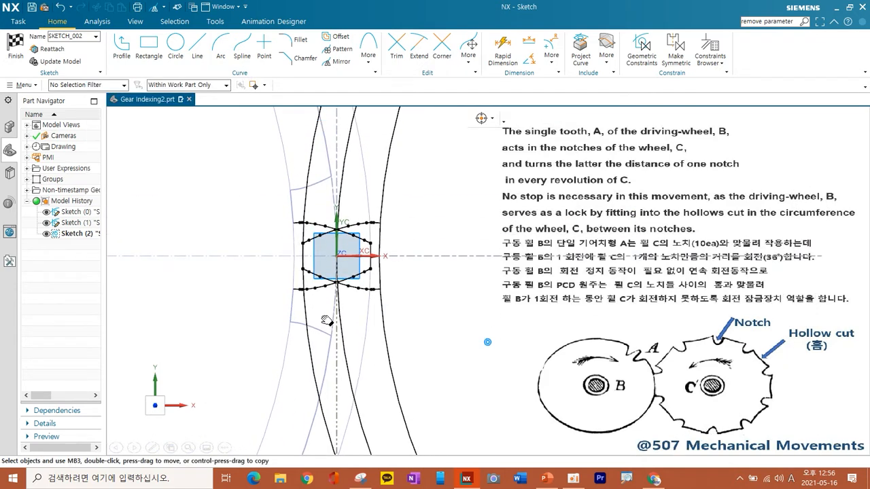
Step: Delete all constraints in the active sketch, including the coincident, mirror curve and tangent ones, and turn off Continuous Auto Dimensioning
{"action": "mouse_move", "coordinate": [373, 320]}
{"action": "middle_mouse_down", "text": "shift"}
{"action": "mouse_move", "coordinate": [384, 314]}
{"action": "mouse_move", "coordinate": [412, 330]}
{"action": "mouse_move", "coordinate": [400, 327]}
{"action": "middle_mouse_up", "text": "shift"}
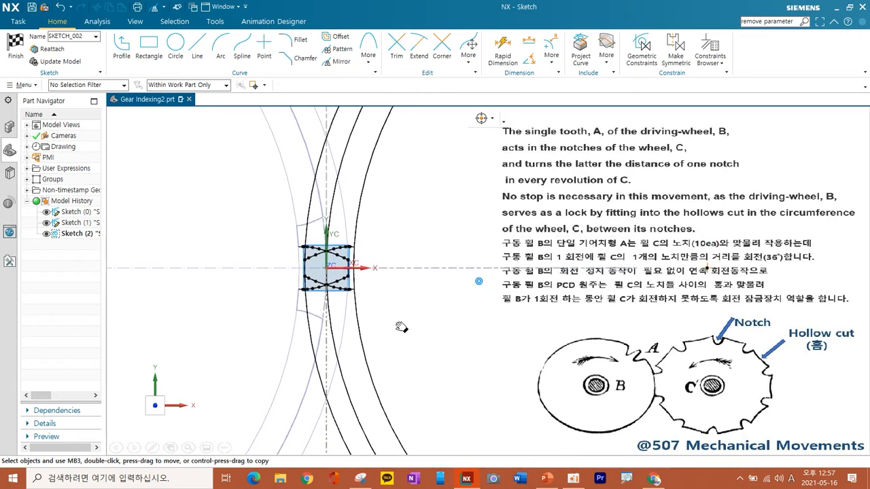
{"action": "left_click", "coordinate": [709, 45]}
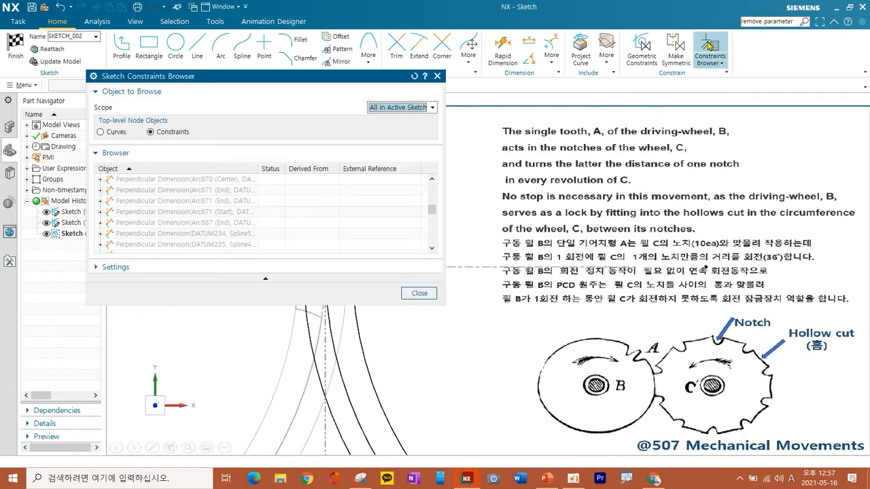
{"action": "scroll", "coordinate": [517, 293], "scroll_direction": "down", "scroll_amount": 3}
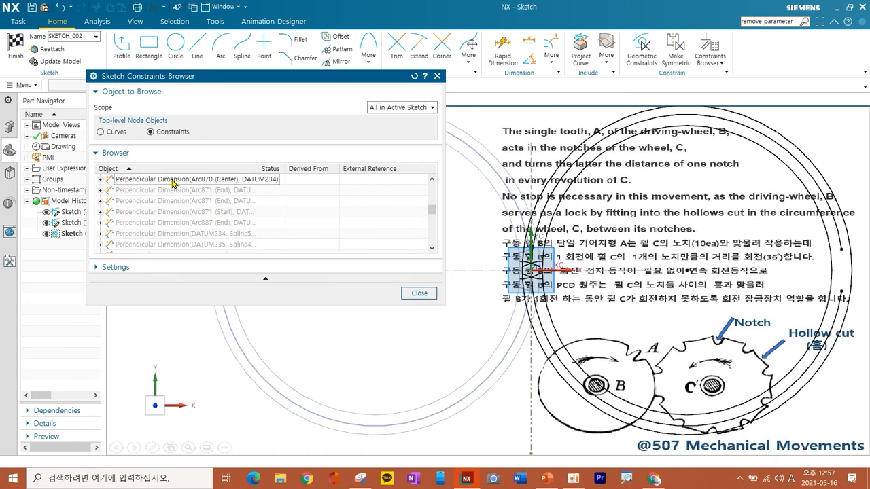
{"action": "scroll", "coordinate": [173, 187], "scroll_direction": "down", "scroll_amount": 5}
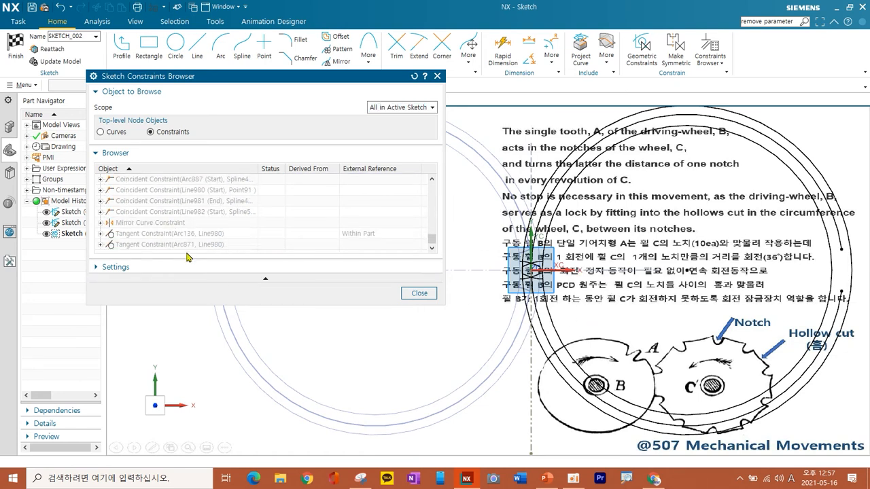
{"action": "left_click", "coordinate": [197, 244], "text": "shift"}
{"action": "right_click", "coordinate": [210, 219]}
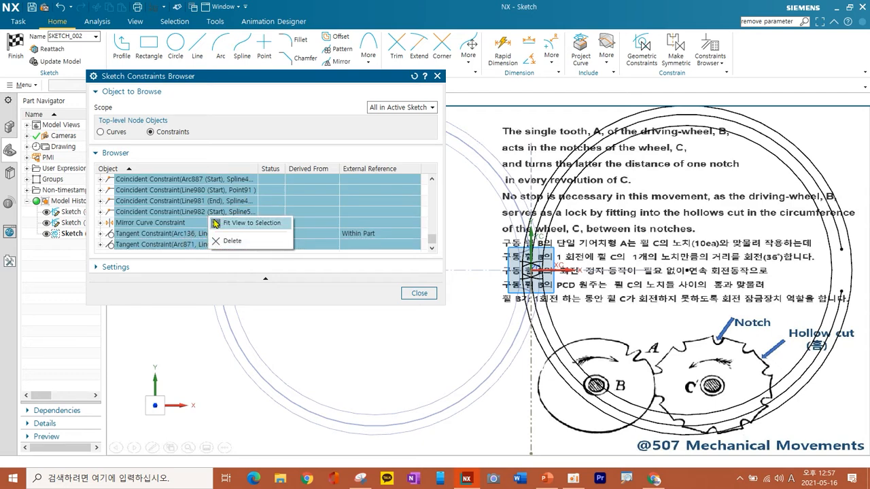
{"action": "left_click", "coordinate": [231, 242]}
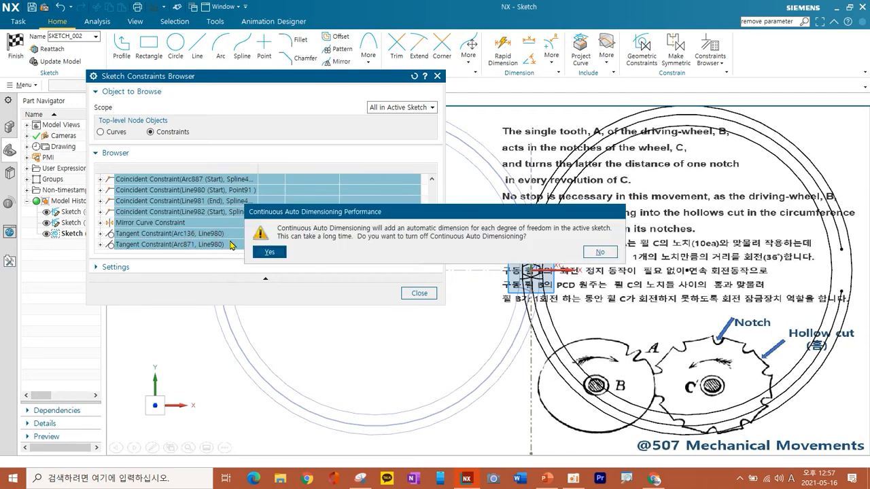
{"action": "left_click", "coordinate": [269, 253]}
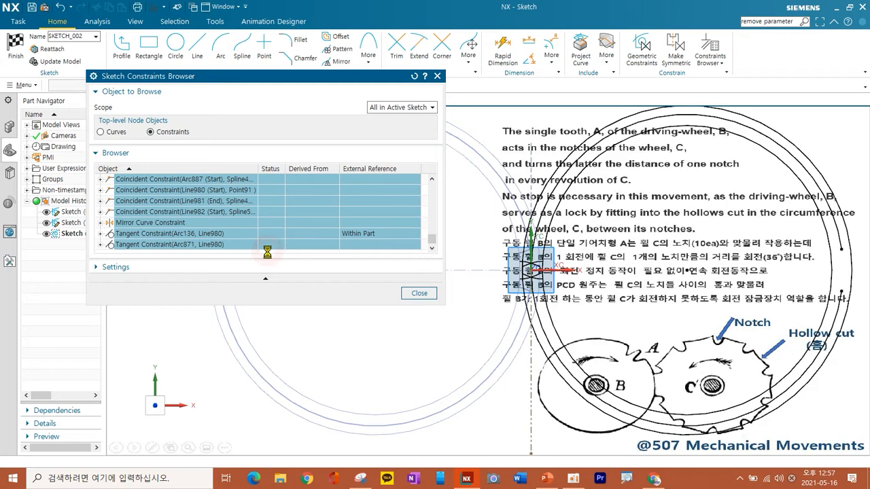
{"action": "left_click", "coordinate": [419, 293]}
Step: Hide the two earlier sketches, Sketch (0) and Sketch (1), leaving only the notched wheel's sketch shown
{"action": "left_click", "coordinate": [47, 212]}
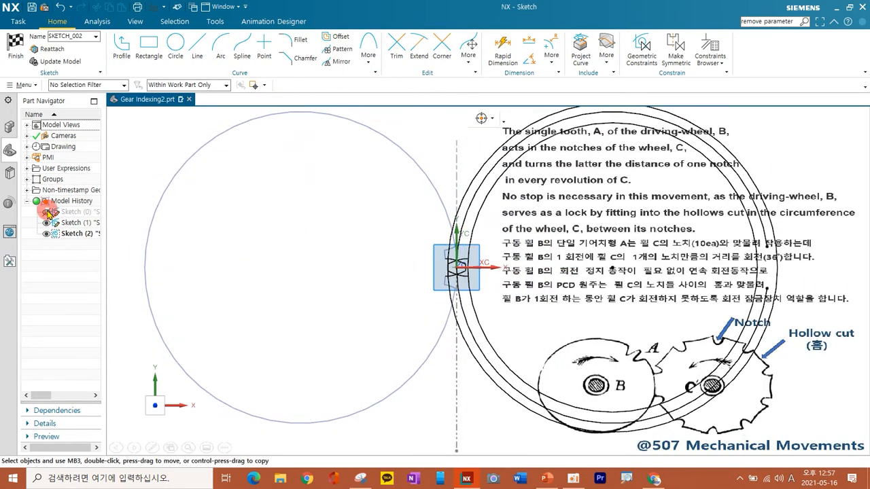
{"action": "left_click", "coordinate": [47, 223]}
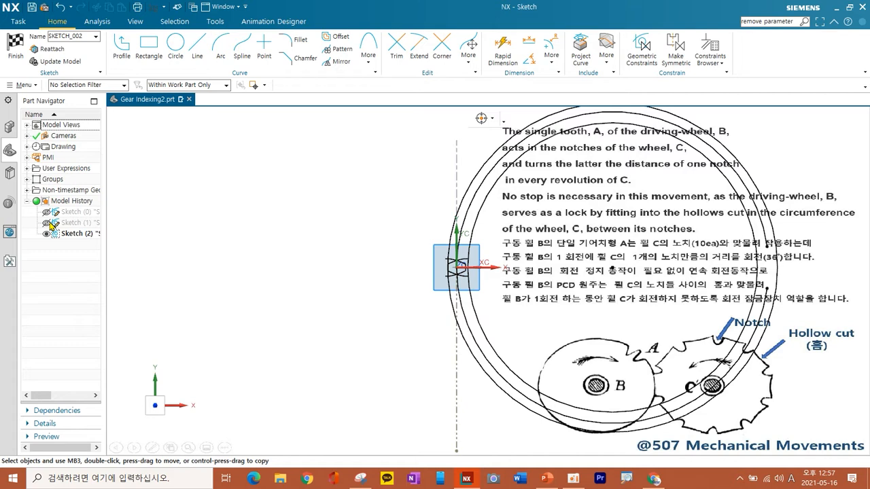
{"action": "scroll", "coordinate": [472, 281], "scroll_direction": "up", "scroll_amount": 8}
{"action": "middle_click_drag", "start_coordinate": [453, 331], "coordinate": [225, 342], "text": "shift"}
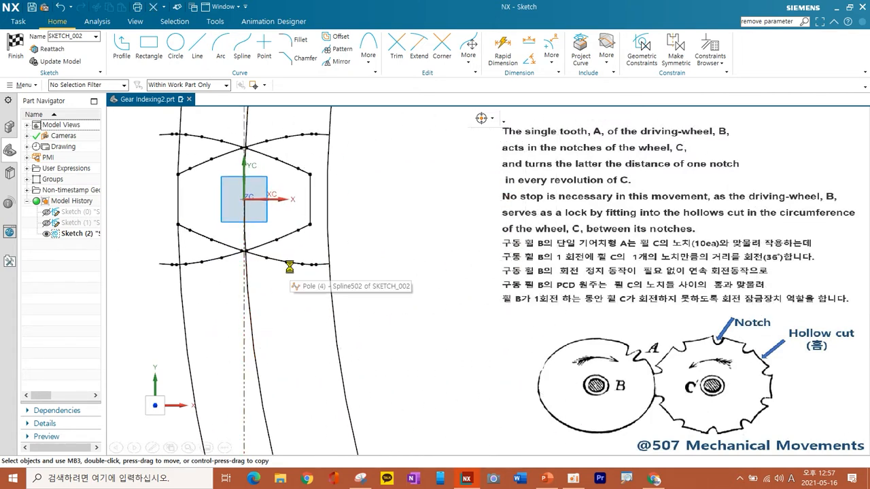
{"action": "key", "text": "ctrl+d"}
{"action": "middle_click_drag", "start_coordinate": [294, 347], "coordinate": [354, 348], "text": "shift"}
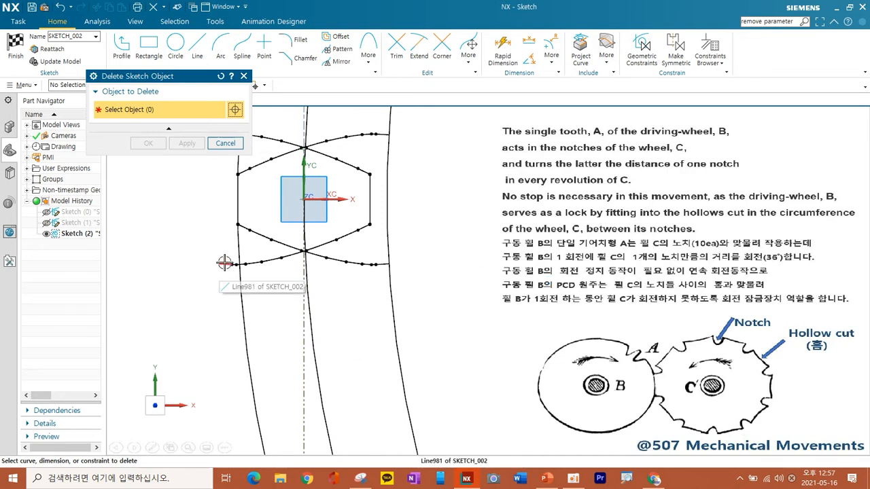
{"action": "key", "text": "Escape"}
{"action": "scroll", "coordinate": [366, 197], "scroll_direction": "up", "scroll_amount": 5}
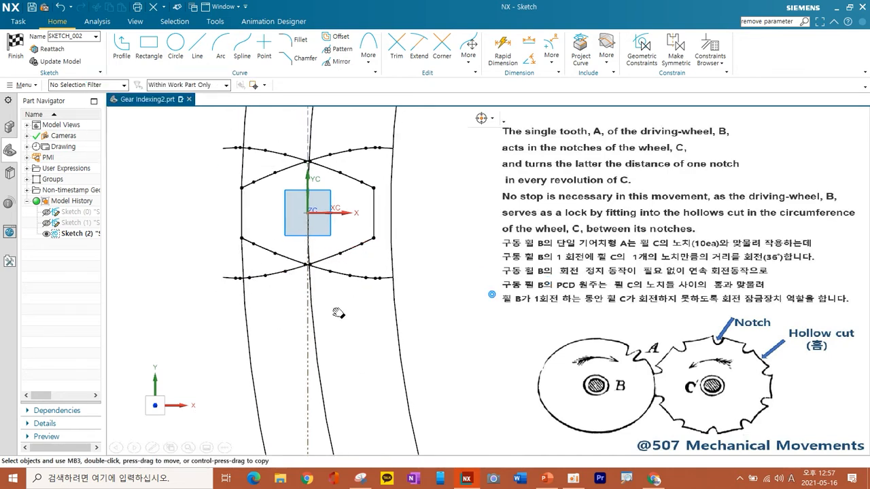
{"action": "middle_click_drag", "start_coordinate": [406, 284], "coordinate": [373, 313], "text": "shift"}
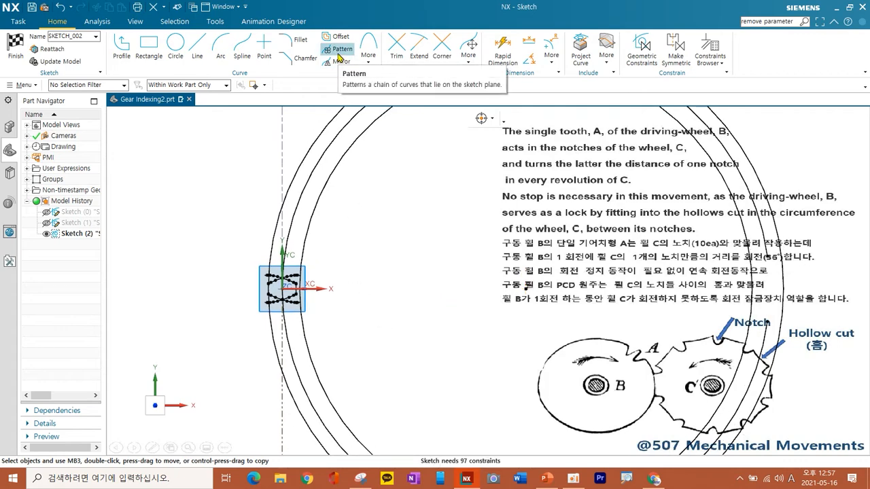
Step: Copy the five mirrored tooth curves with Move Object, rotating one non-associative copy by 360/35/2 degrees about the notched wheel's circle centre
{"action": "left_click", "coordinate": [215, 21]}
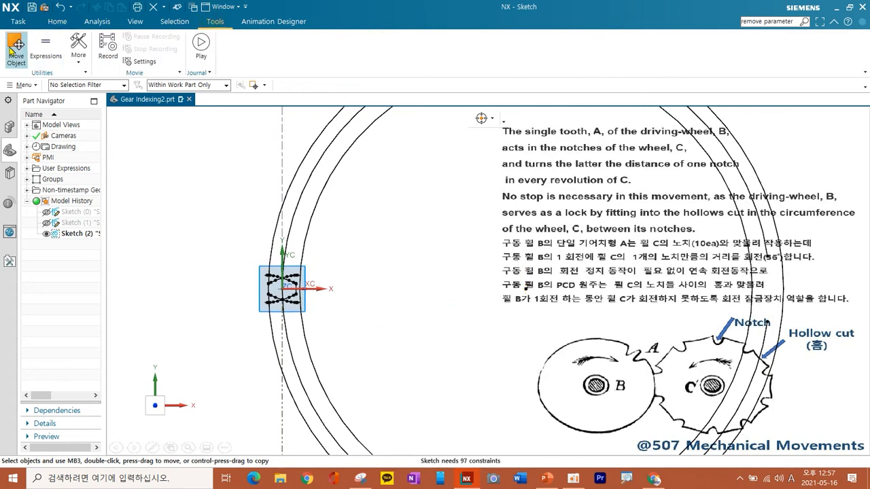
{"action": "left_click", "coordinate": [15, 49]}
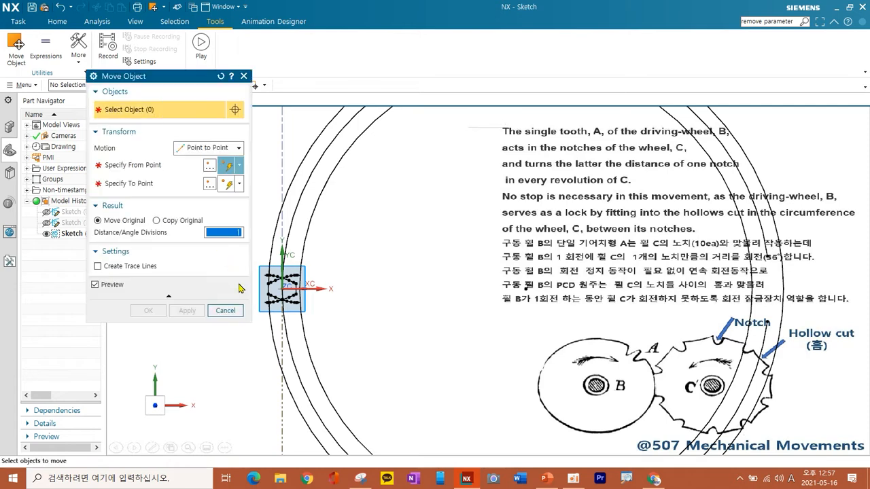
{"action": "scroll", "coordinate": [319, 302], "scroll_direction": "up", "scroll_amount": 2}
{"action": "middle_click_drag", "start_coordinate": [310, 261], "coordinate": [452, 252], "text": "shift"}
{"action": "scroll", "coordinate": [371, 251], "scroll_direction": "up", "scroll_amount": 3}
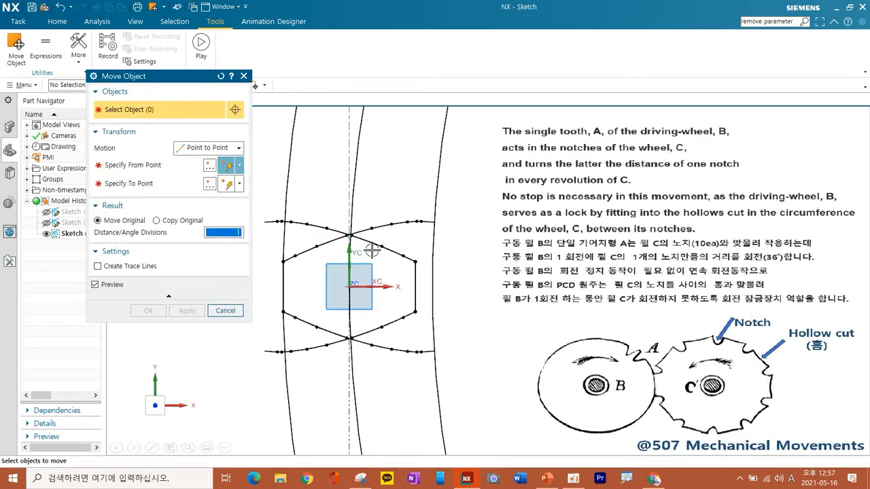
{"action": "left_click", "coordinate": [430, 222]}
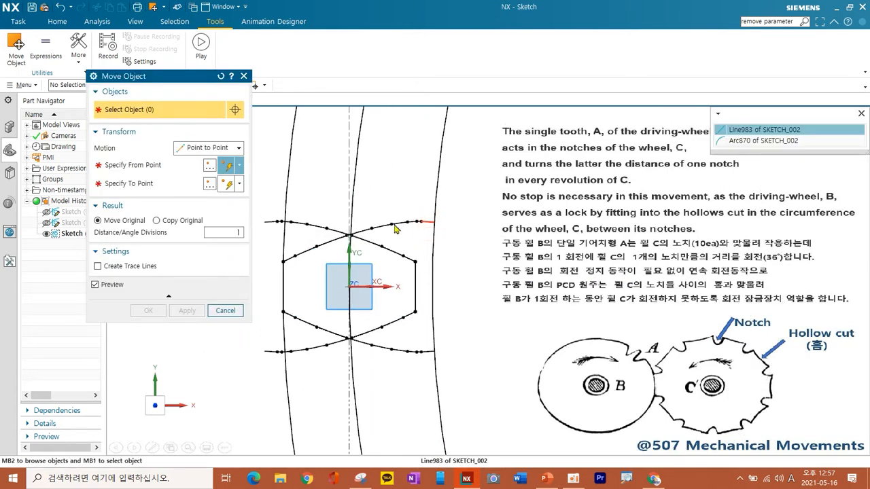
{"action": "left_click", "coordinate": [734, 134]}
{"action": "left_click", "coordinate": [396, 226]}
{"action": "middle_click_drag", "start_coordinate": [349, 362], "coordinate": [412, 345], "text": "shift"}
{"action": "left_click", "coordinate": [344, 274]}
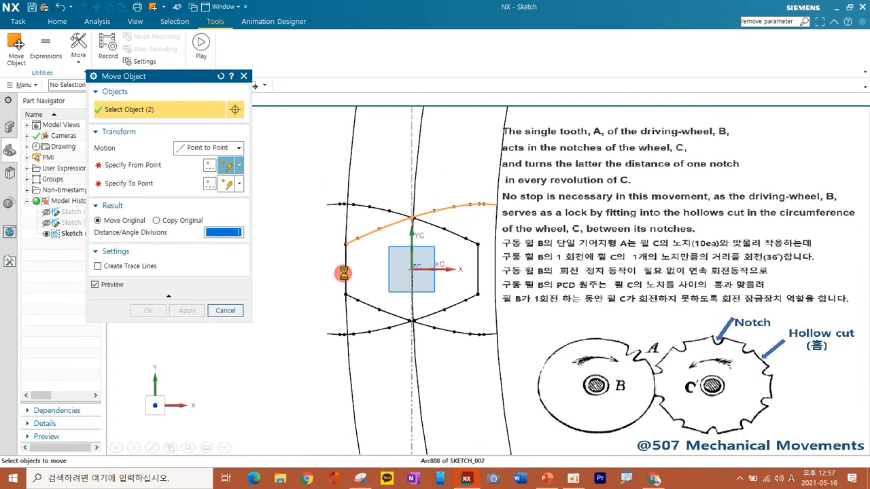
{"action": "left_click", "coordinate": [755, 129]}
{"action": "left_click", "coordinate": [368, 306]}
{"action": "left_click", "coordinate": [490, 333]}
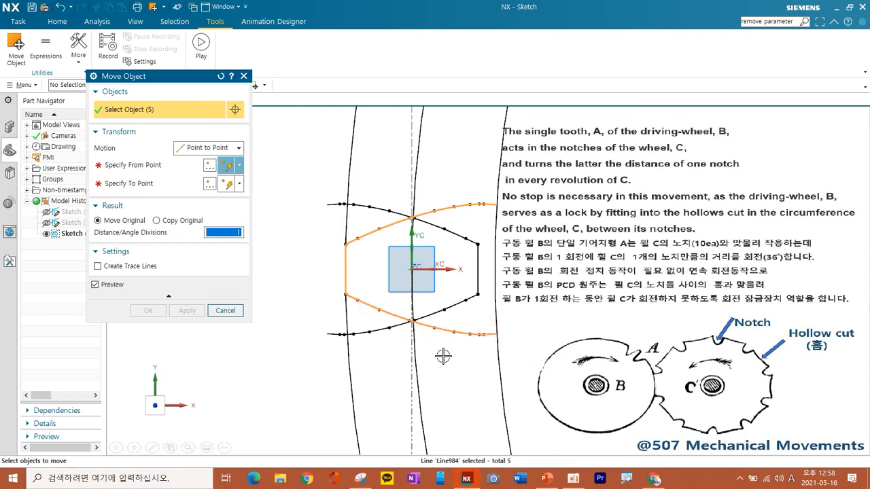
{"action": "scroll", "coordinate": [442, 356], "scroll_direction": "down", "scroll_amount": 4}
{"action": "middle_click_drag", "start_coordinate": [520, 335], "coordinate": [484, 297], "text": "shift"}
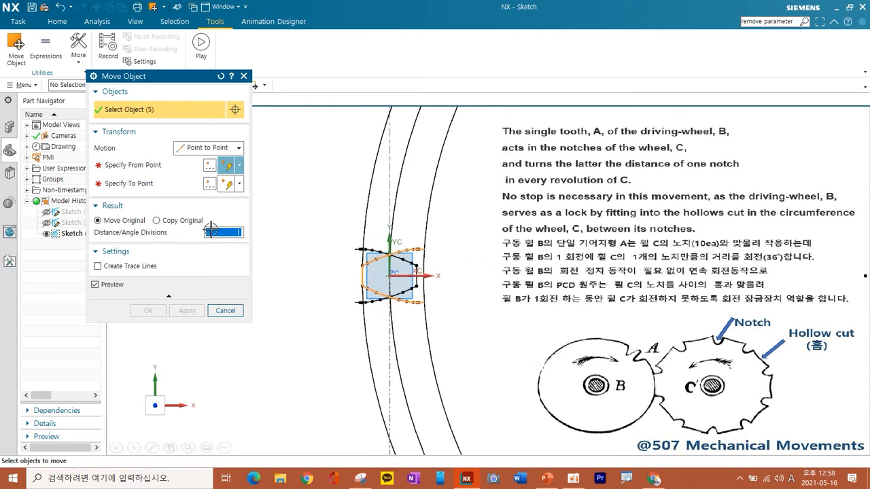
{"action": "left_click", "coordinate": [207, 147]}
{"action": "left_click", "coordinate": [197, 172]}
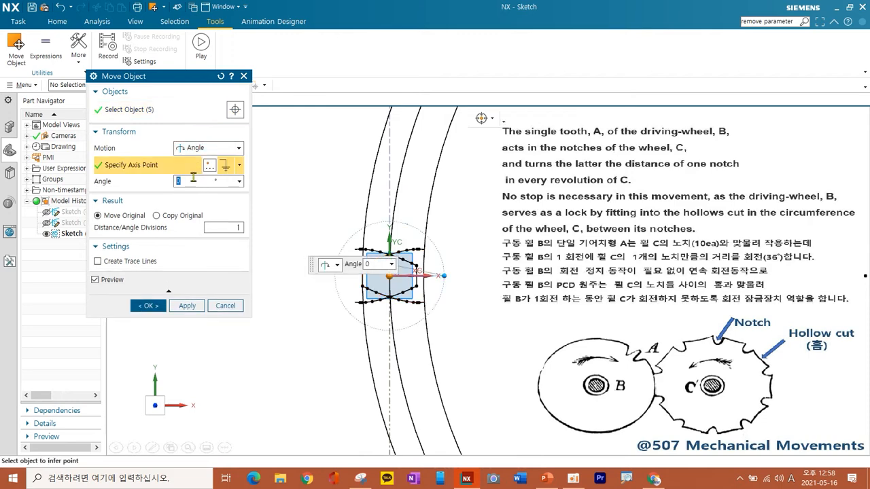
{"action": "scroll", "coordinate": [520, 247], "scroll_direction": "down", "scroll_amount": 3}
{"action": "middle_click_drag", "start_coordinate": [521, 310], "coordinate": [385, 318], "text": "shift"}
{"action": "left_click", "coordinate": [353, 149]}
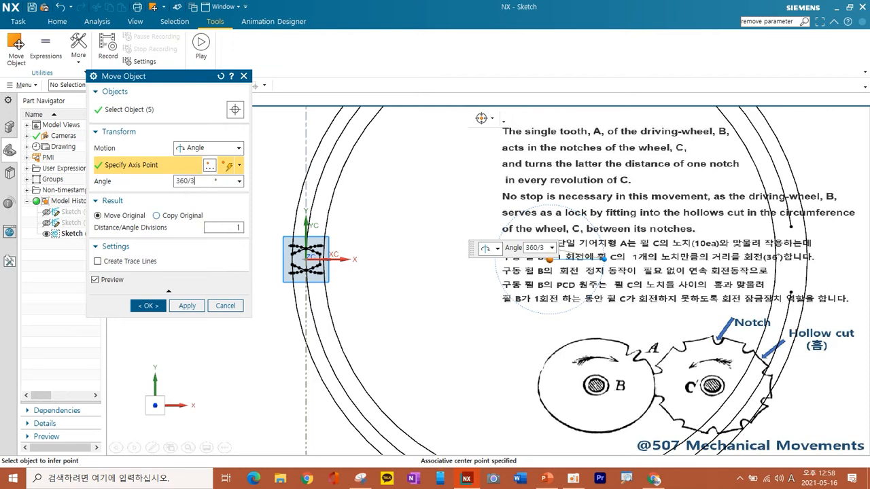
{"action": "left_click", "coordinate": [157, 216]}
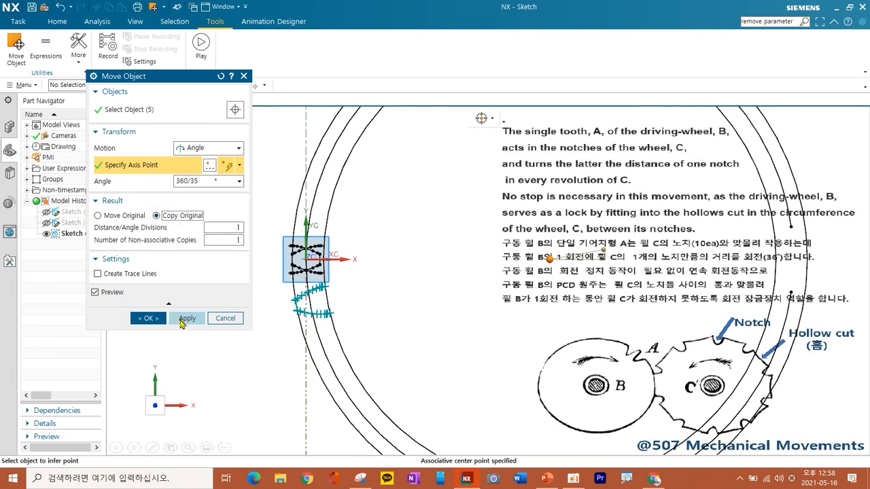
{"action": "left_click", "coordinate": [206, 181]}
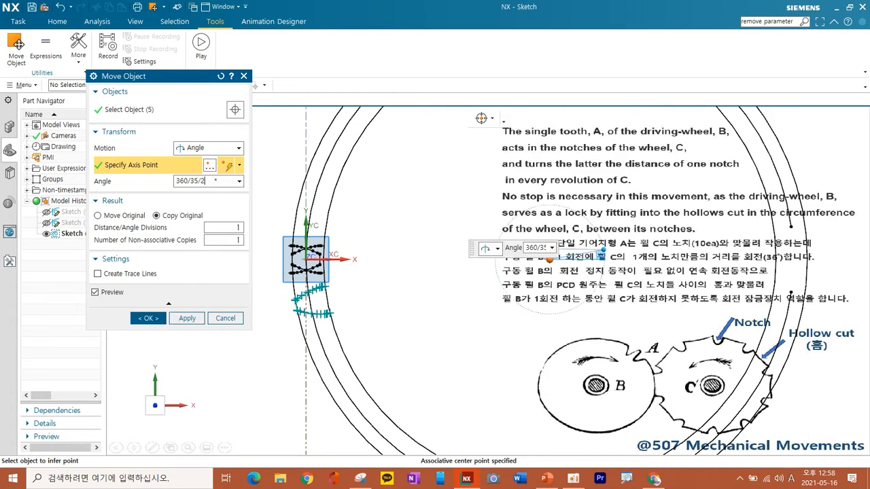
{"action": "key", "text": "Return"}
{"action": "scroll", "coordinate": [303, 337], "scroll_direction": "up", "scroll_amount": 5}
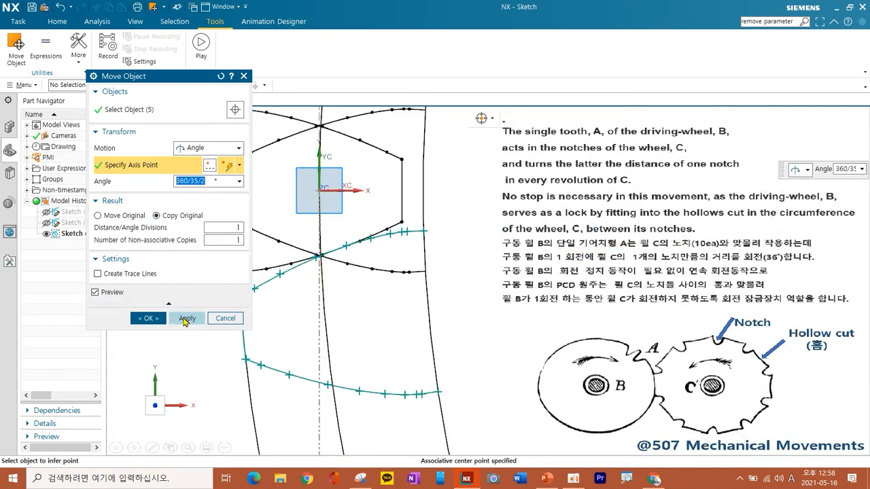
{"action": "left_click", "coordinate": [185, 319]}
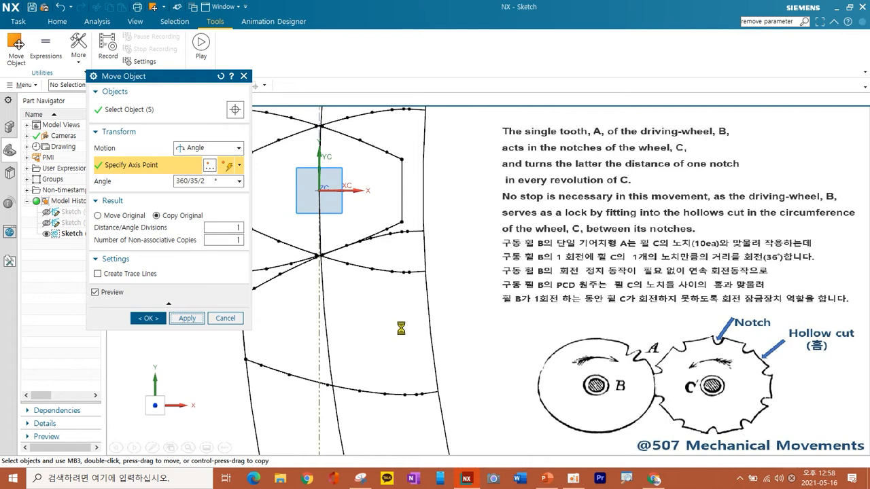
Step: Copy the five mirrored tooth curves with Move Object, rotating one non-associative copy by -360/35/2 degrees about the notched wheel's circle centre
{"action": "middle_click_drag", "start_coordinate": [363, 307], "coordinate": [418, 347], "text": "shift"}
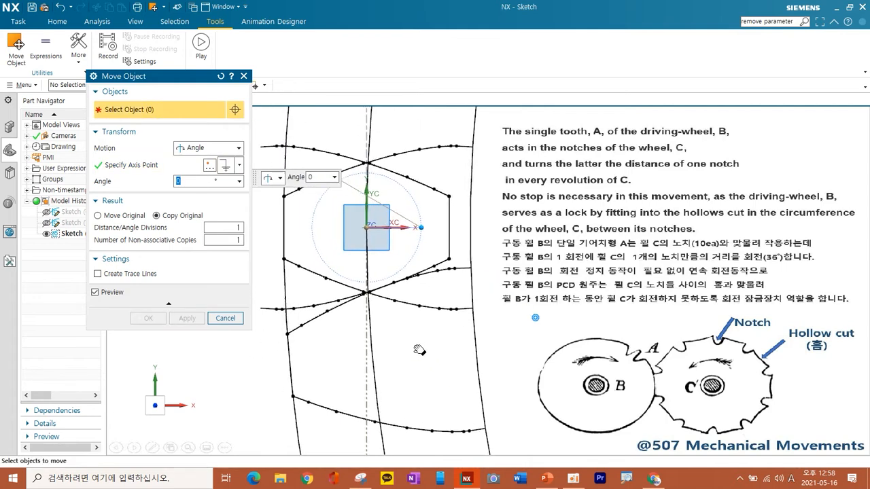
{"action": "left_click", "coordinate": [461, 143]}
{"action": "scroll", "coordinate": [418, 181], "scroll_direction": "down", "scroll_amount": 2}
{"action": "left_click", "coordinate": [409, 259]}
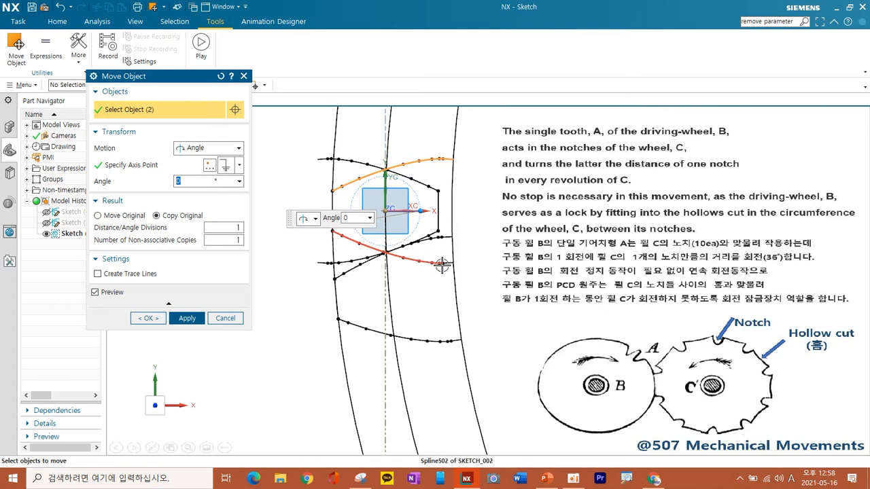
{"action": "left_click", "coordinate": [418, 260]}
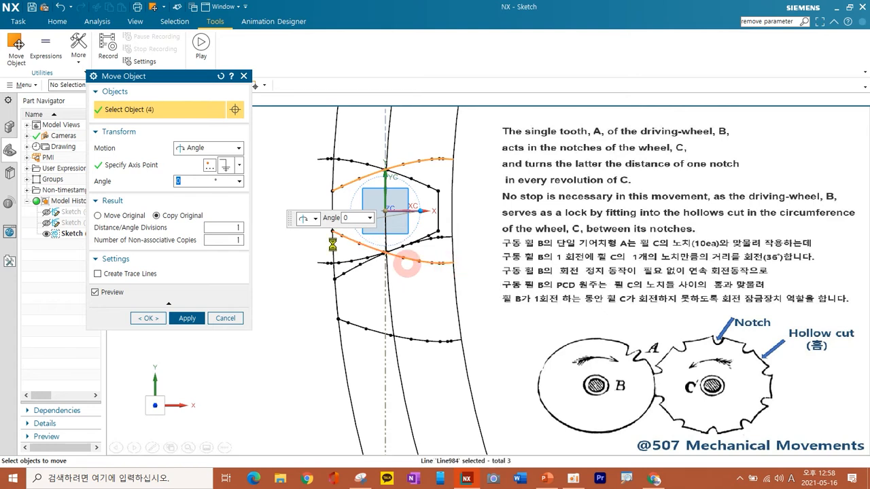
{"action": "left_click", "coordinate": [355, 243]}
{"action": "left_click", "coordinate": [335, 197]}
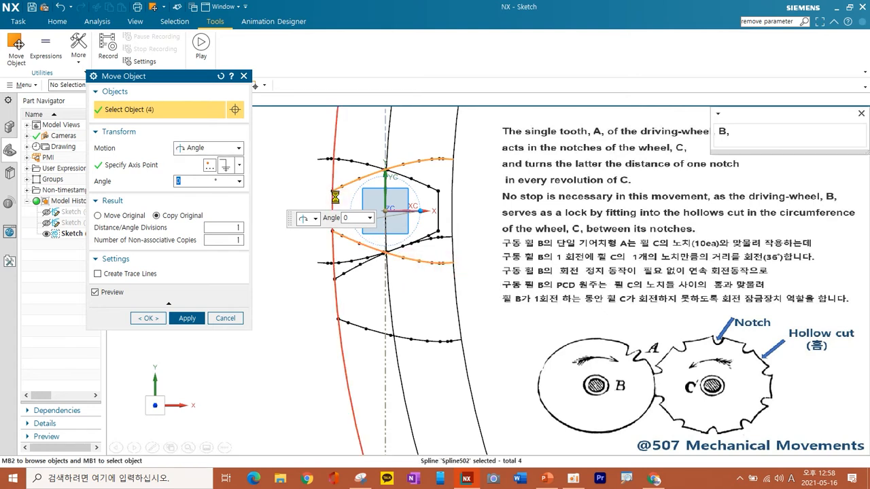
{"action": "left_click", "coordinate": [753, 142]}
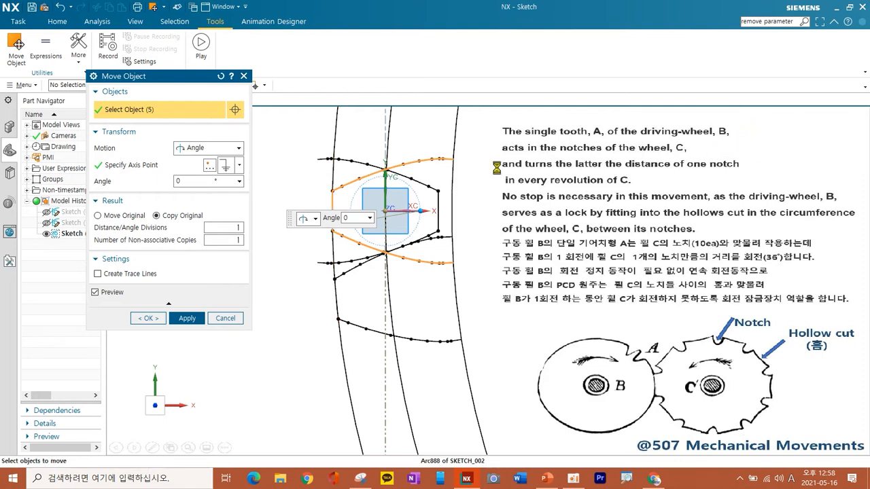
{"action": "left_click", "coordinate": [191, 184]}
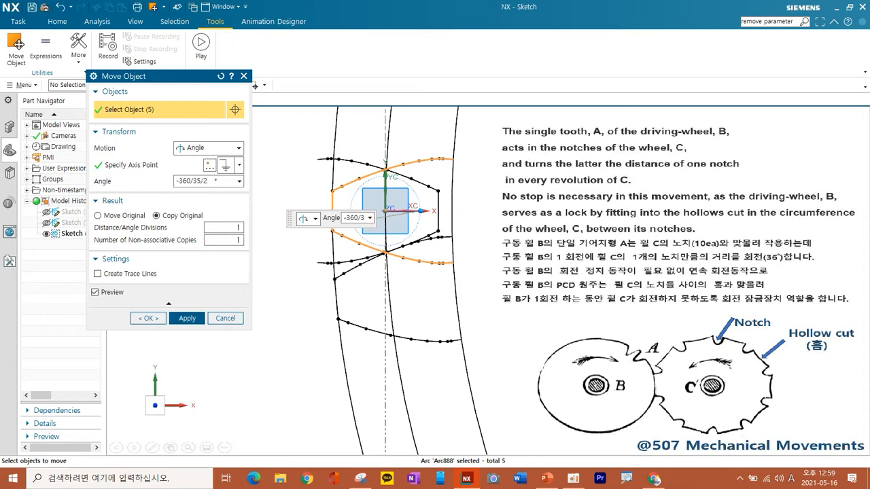
{"action": "key", "text": "Return"}
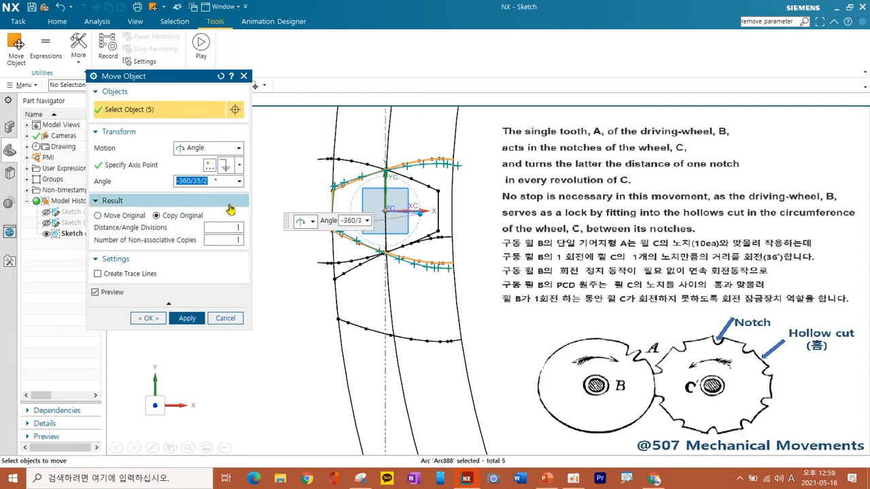
{"action": "middle_click_drag", "start_coordinate": [403, 352], "coordinate": [413, 361], "text": "shift"}
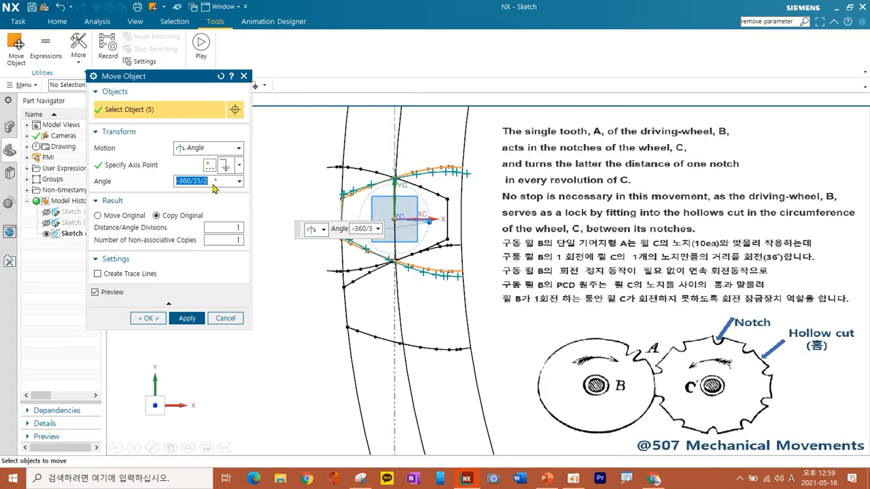
{"action": "left_click", "coordinate": [129, 165]}
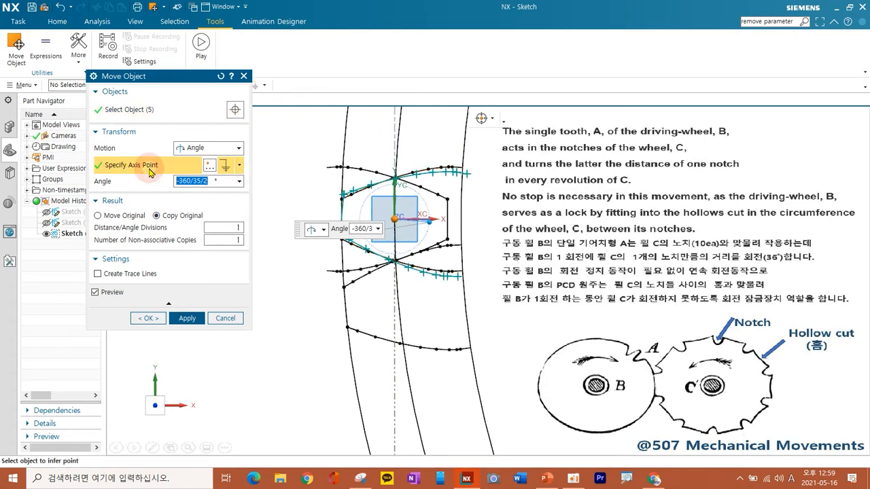
{"action": "scroll", "coordinate": [479, 224], "scroll_direction": "down", "scroll_amount": 2}
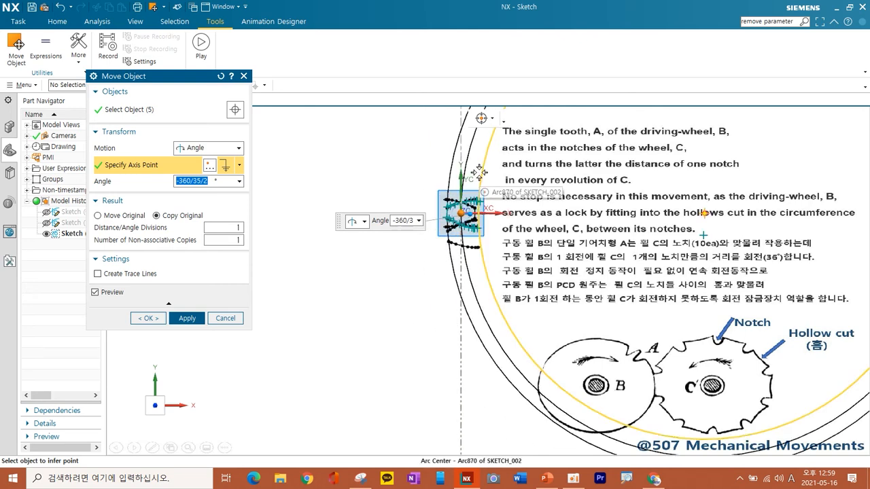
{"action": "left_click", "coordinate": [487, 252]}
{"action": "scroll", "coordinate": [485, 237], "scroll_direction": "up", "scroll_amount": 3}
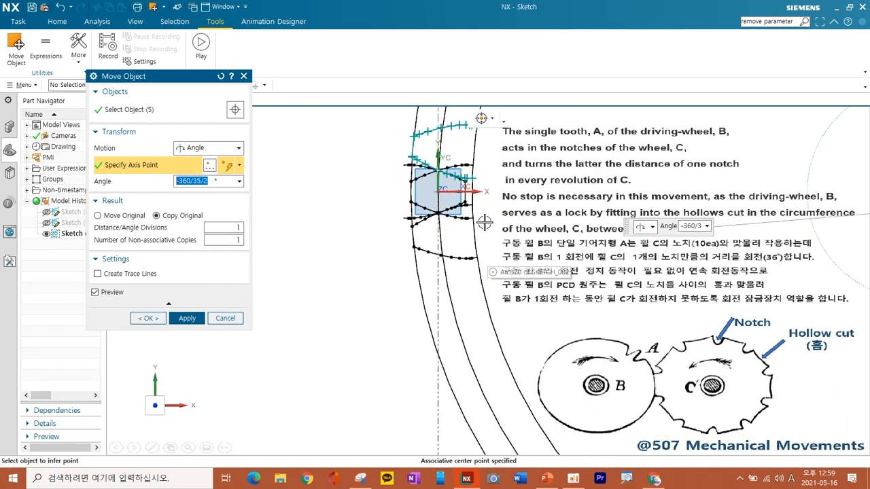
{"action": "middle_click_drag", "start_coordinate": [454, 274], "coordinate": [334, 332], "text": "shift"}
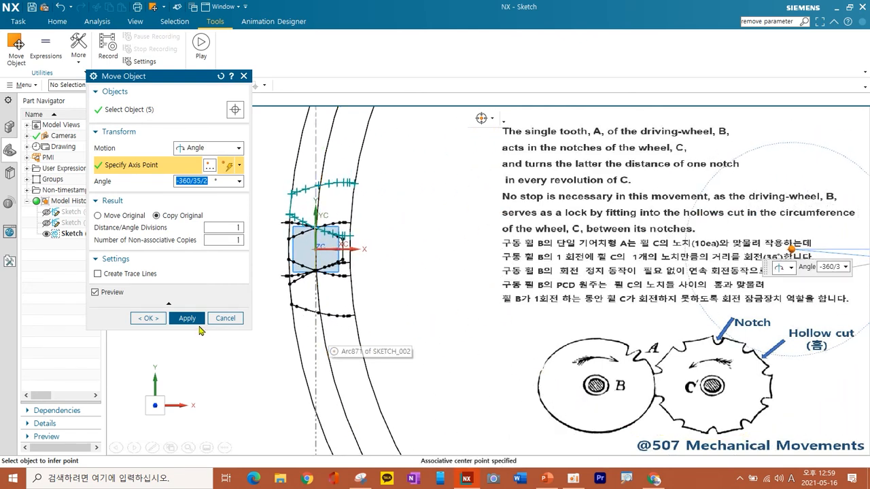
{"action": "left_click", "coordinate": [192, 318]}
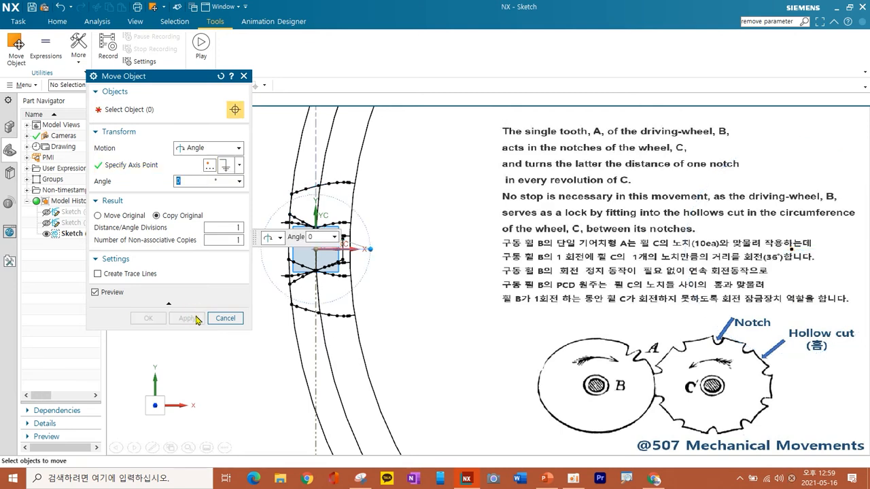
{"action": "left_click", "coordinate": [226, 318]}
Step: Delete the five unrotated mirrored tooth curves: both flank splines, their short end lines and the tip arc
{"action": "scroll", "coordinate": [282, 215], "scroll_direction": "up", "scroll_amount": 3}
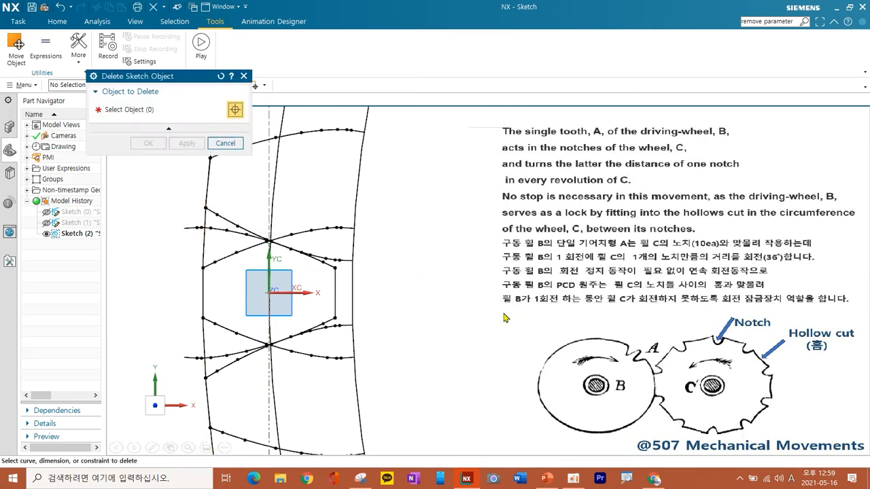
{"action": "key", "text": "ctrl+d"}
{"action": "left_click", "coordinate": [349, 230]}
{"action": "left_click", "coordinate": [325, 231]}
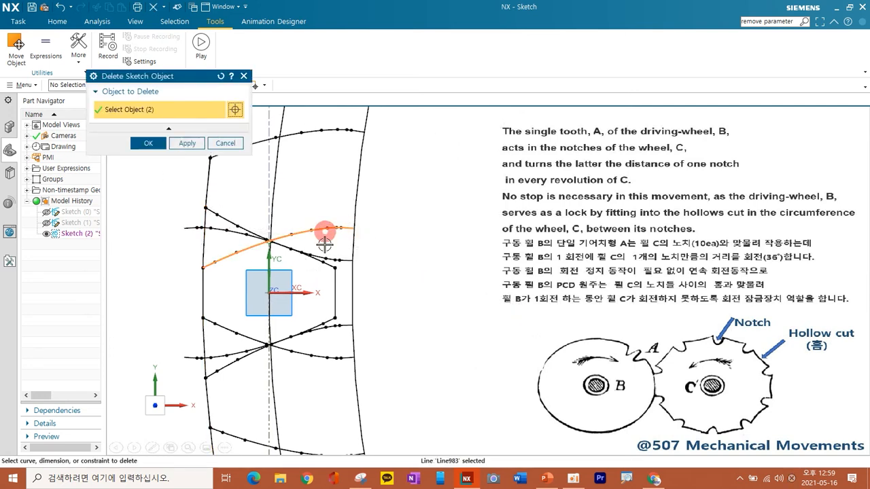
{"action": "middle_click_drag", "start_coordinate": [320, 343], "coordinate": [352, 312], "text": "shift"}
{"action": "left_click", "coordinate": [380, 325]}
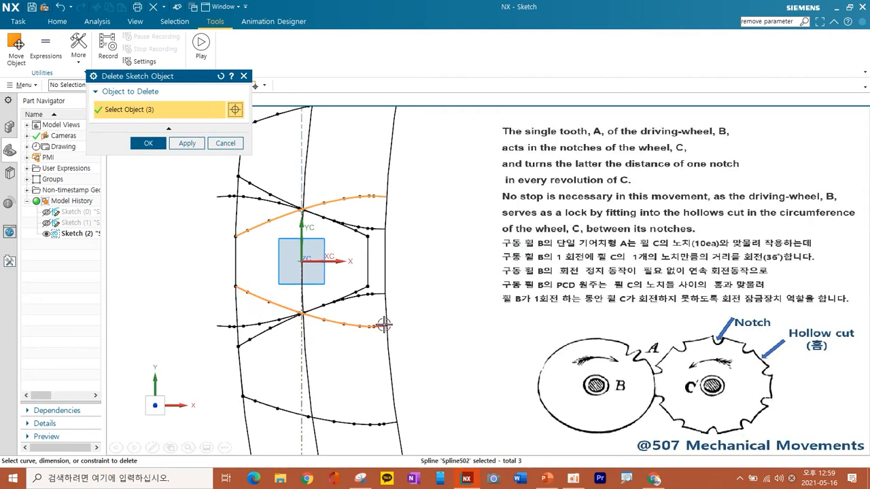
{"action": "left_click", "coordinate": [237, 257]}
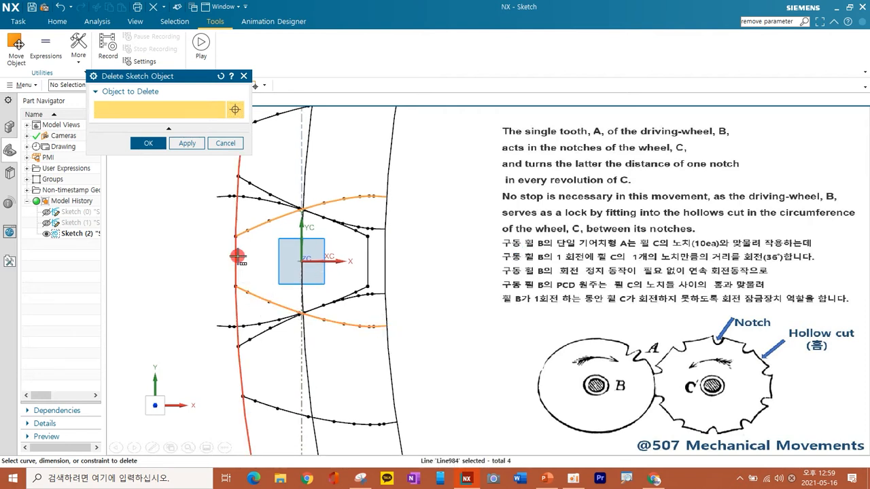
{"action": "left_click", "coordinate": [237, 257]}
{"action": "left_click", "coordinate": [722, 142]}
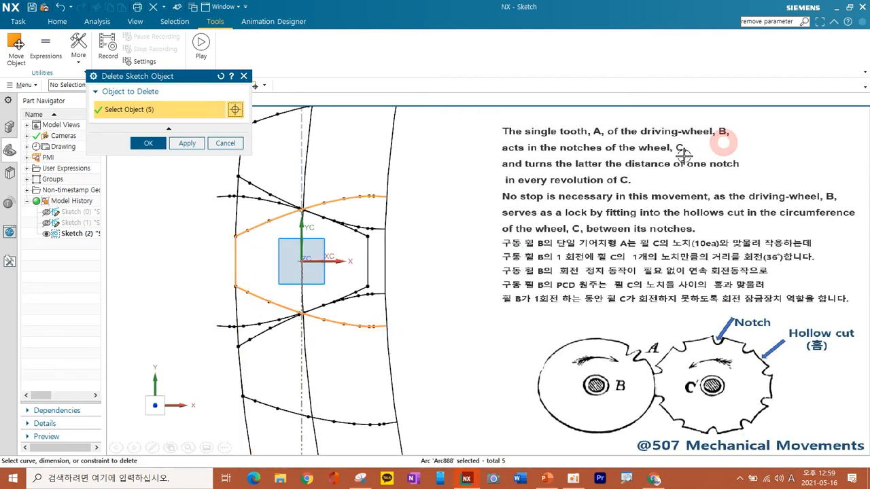
{"action": "left_click", "coordinate": [148, 143]}
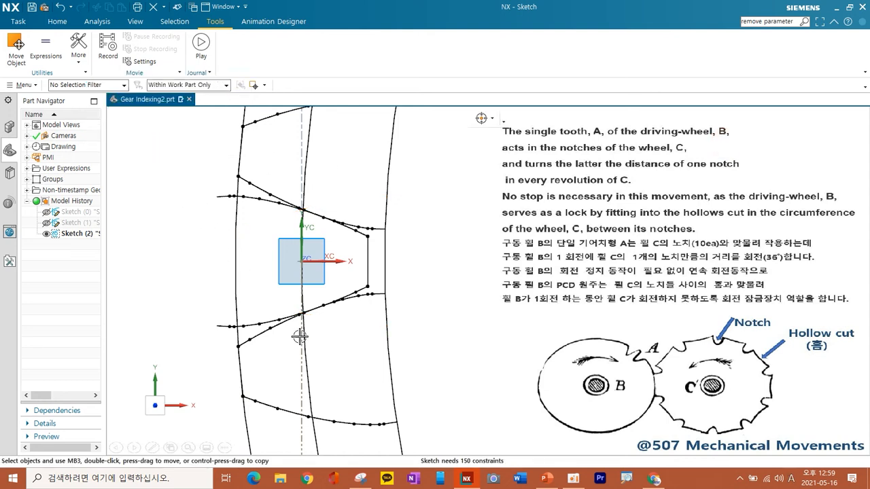
Step: Save the part
{"action": "scroll", "coordinate": [313, 350], "scroll_direction": "down", "scroll_amount": 3}
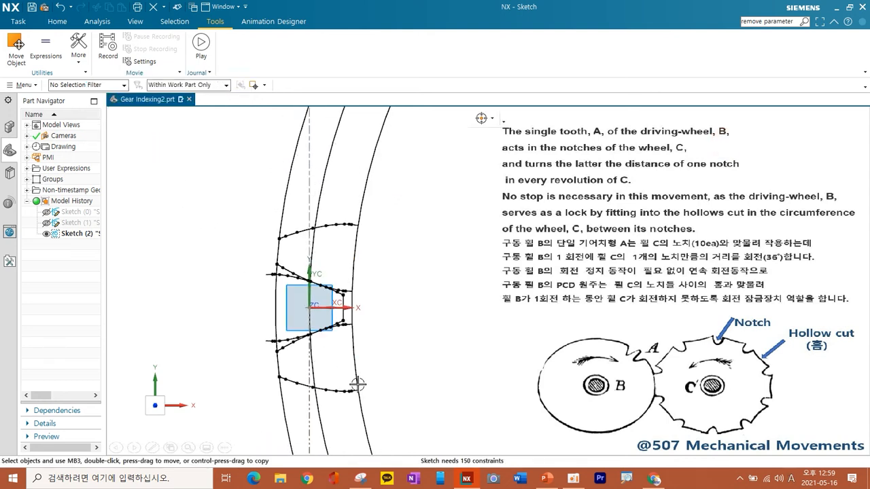
{"action": "middle_click_drag", "start_coordinate": [391, 374], "coordinate": [407, 297], "text": "shift"}
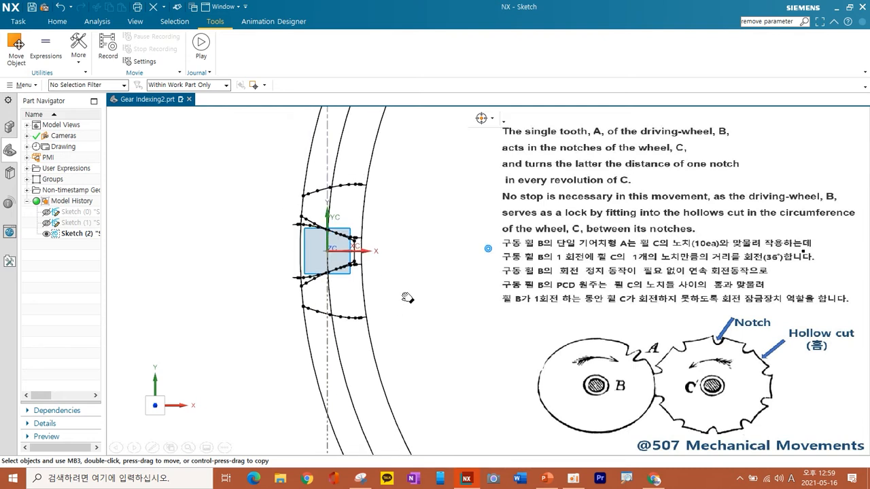
{"action": "left_click", "coordinate": [30, 6]}
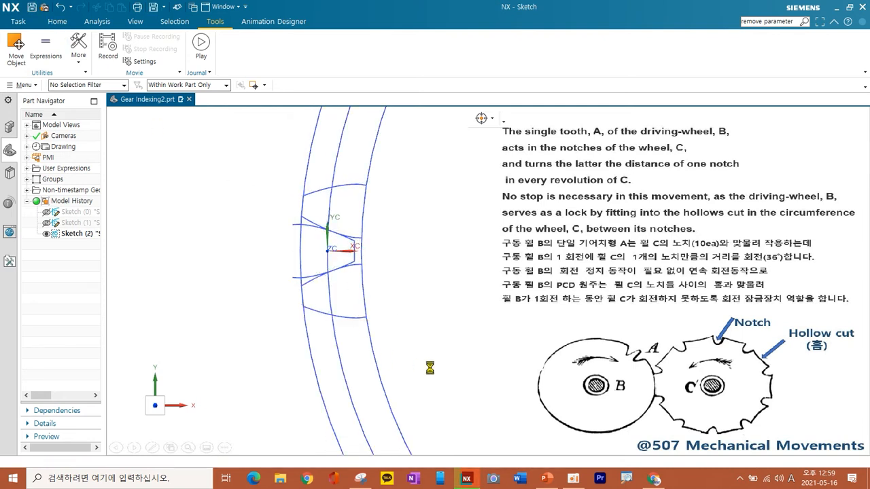
{"action": "scroll", "coordinate": [318, 286], "scroll_direction": "up", "scroll_amount": 4}
{"action": "mouse_move", "coordinate": [443, 301]}
{"action": "middle_mouse_down", "text": "shift"}
{"action": "mouse_move", "coordinate": [401, 336]}
{"action": "mouse_move", "coordinate": [400, 329]}
{"action": "middle_mouse_up", "text": "shift"}
{"action": "scroll", "coordinate": [399, 329], "scroll_direction": "down", "scroll_amount": 3}
{"action": "scroll", "coordinate": [393, 316], "scroll_direction": "down", "scroll_amount": 1}
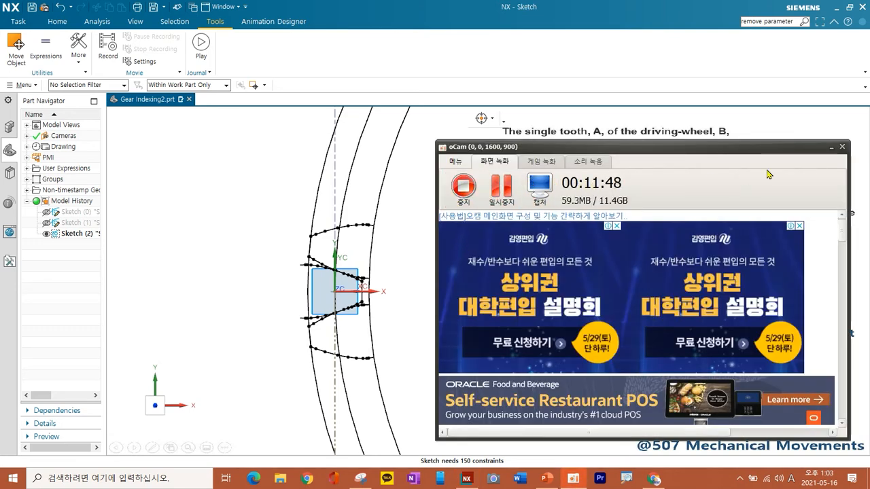
{"action": "left_click", "coordinate": [832, 147]}
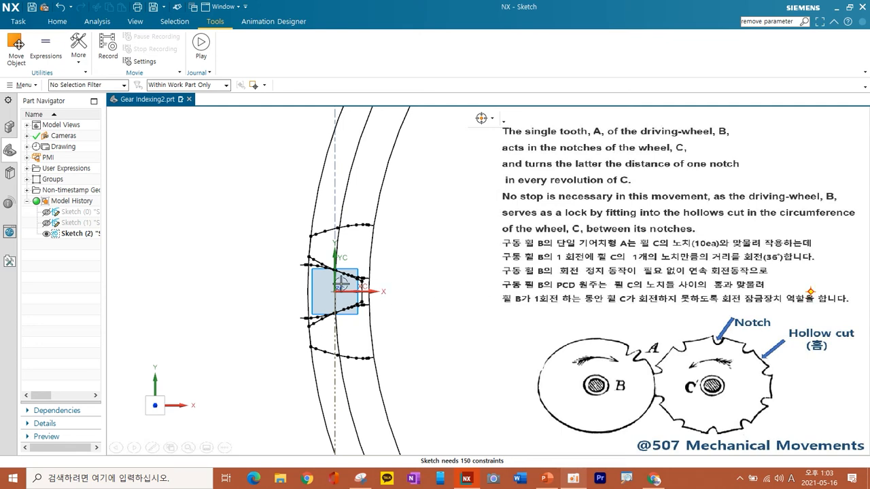
Step: Delete the outermost upper and lower flank splines of the rotated tooth copies, together with their short end lines
{"action": "left_click", "coordinate": [57, 22]}
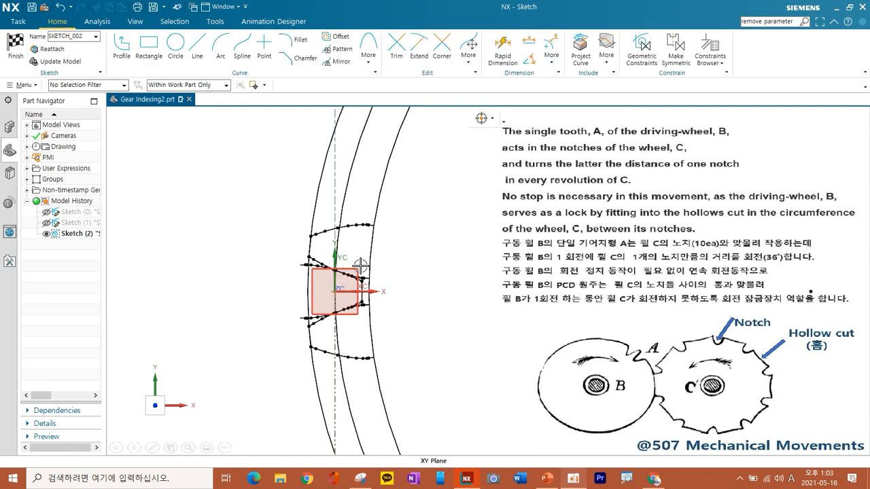
{"action": "key", "text": "ctrl+d"}
{"action": "left_click", "coordinate": [363, 228]}
{"action": "scroll", "coordinate": [363, 232], "scroll_direction": "up", "scroll_amount": 2}
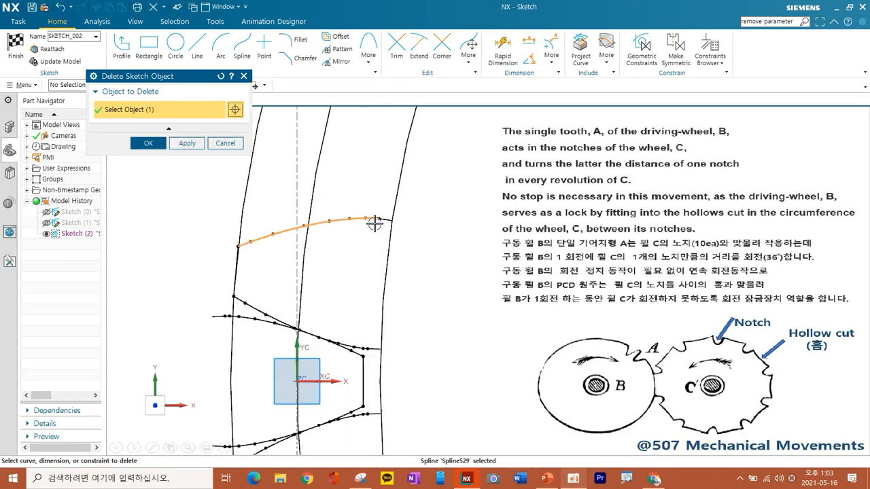
{"action": "scroll", "coordinate": [374, 224], "scroll_direction": "down", "scroll_amount": 2}
{"action": "scroll", "coordinate": [350, 390], "scroll_direction": "up", "scroll_amount": 2}
{"action": "left_click", "coordinate": [385, 366]}
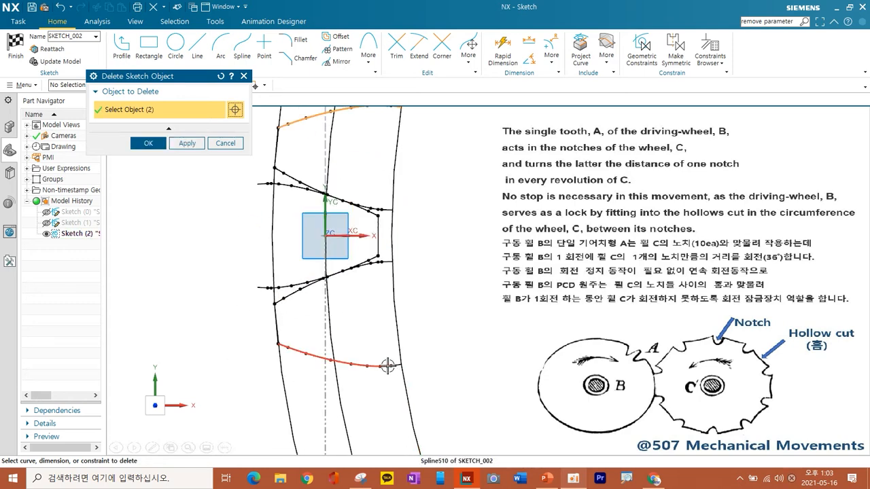
{"action": "left_click", "coordinate": [393, 367]}
{"action": "left_click", "coordinate": [363, 366]}
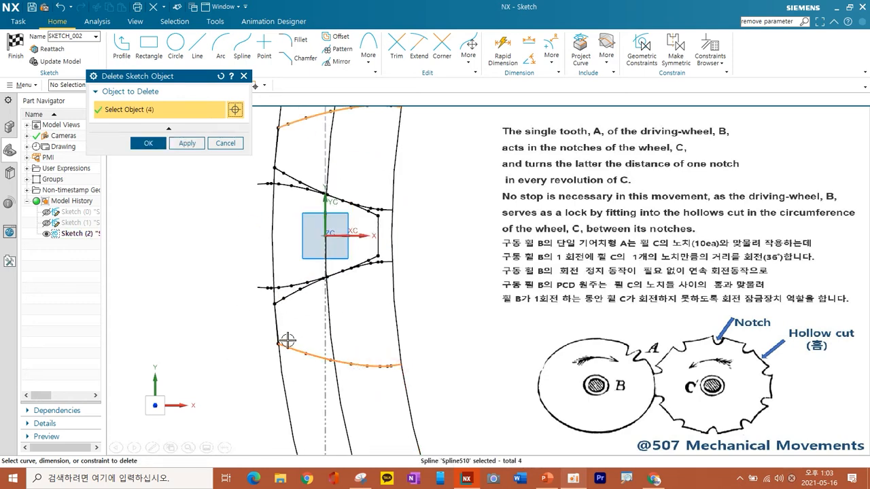
{"action": "left_click", "coordinate": [150, 145]}
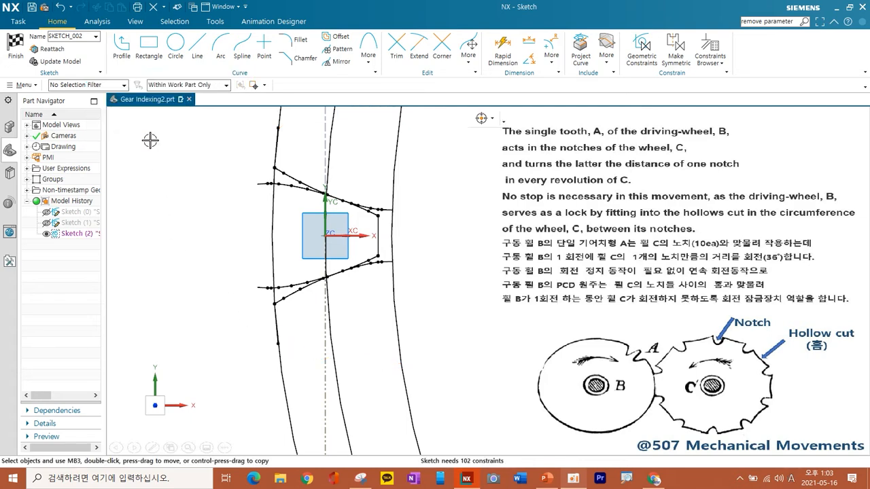
Step: Copy the notch's upper and lower flank splines with their end lines using Move Object, rotating them by 360/10/2 degrees about the notched wheel's centre
{"action": "scroll", "coordinate": [233, 177], "scroll_direction": "down", "scroll_amount": 3}
{"action": "middle_click_drag", "start_coordinate": [295, 227], "coordinate": [282, 283], "text": "shift"}
{"action": "scroll", "coordinate": [306, 279], "scroll_direction": "down", "scroll_amount": 3}
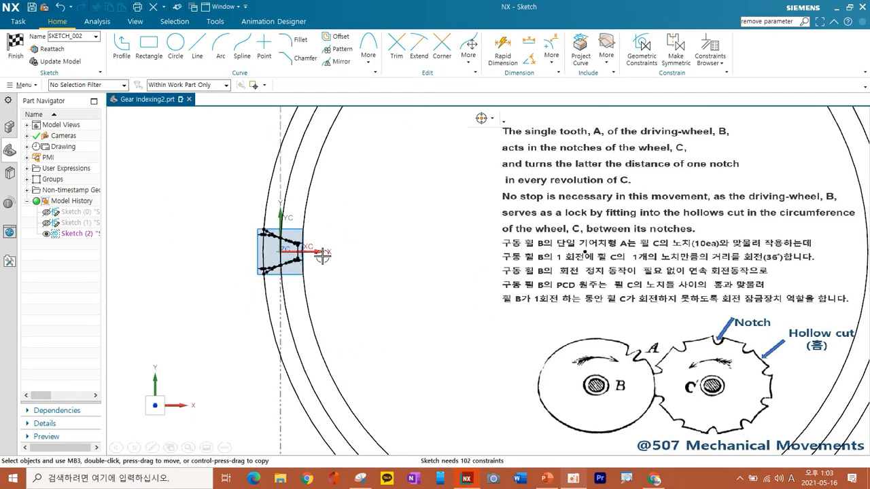
{"action": "scroll", "coordinate": [340, 256], "scroll_direction": "up", "scroll_amount": 3}
{"action": "left_click", "coordinate": [215, 21]}
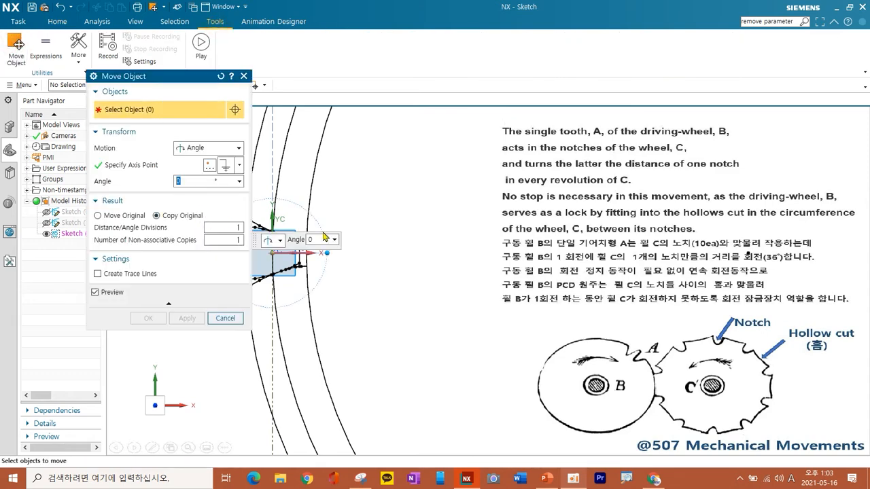
{"action": "scroll", "coordinate": [428, 265], "scroll_direction": "up", "scroll_amount": 2}
{"action": "scroll", "coordinate": [430, 264], "scroll_direction": "up", "scroll_amount": 2}
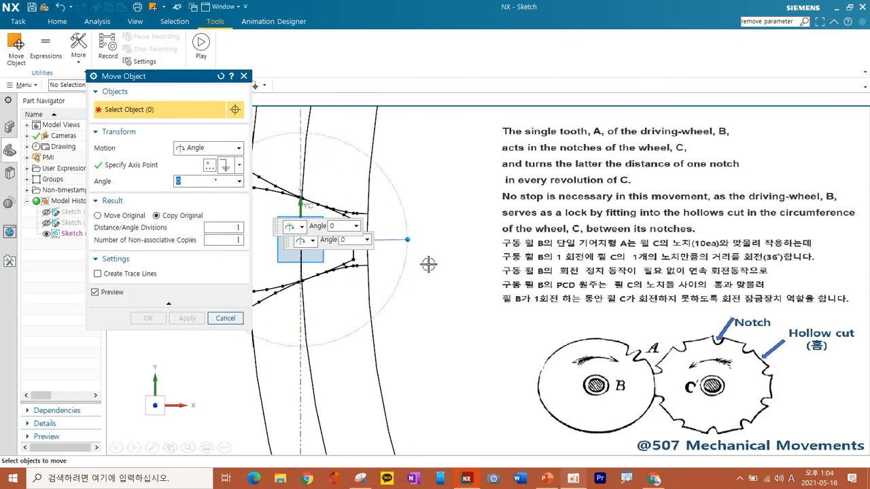
{"action": "left_click", "coordinate": [260, 174]}
{"action": "scroll", "coordinate": [394, 200], "scroll_direction": "up", "scroll_amount": 2}
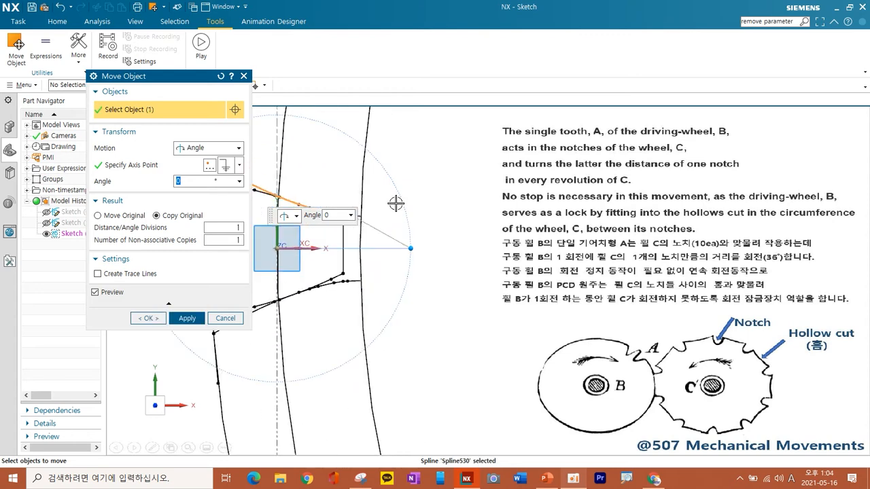
{"action": "left_click", "coordinate": [352, 215]}
{"action": "scroll", "coordinate": [413, 247], "scroll_direction": "down", "scroll_amount": 4}
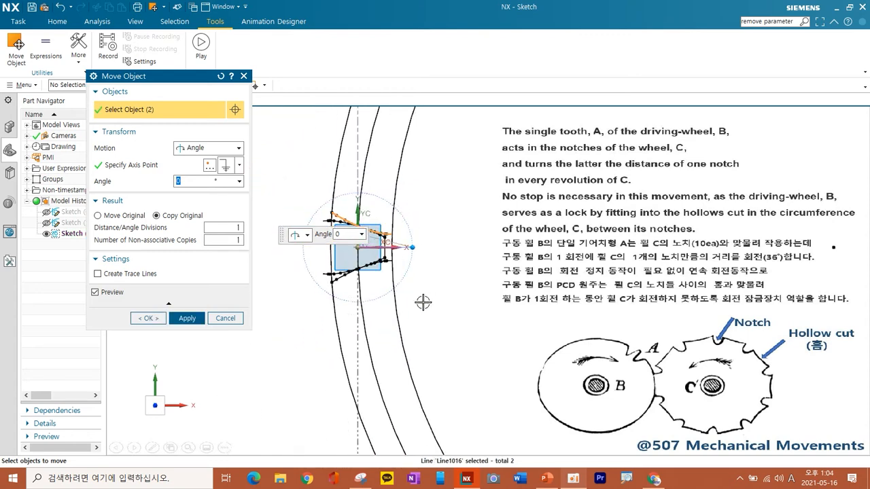
{"action": "scroll", "coordinate": [374, 255], "scroll_direction": "up", "scroll_amount": 3}
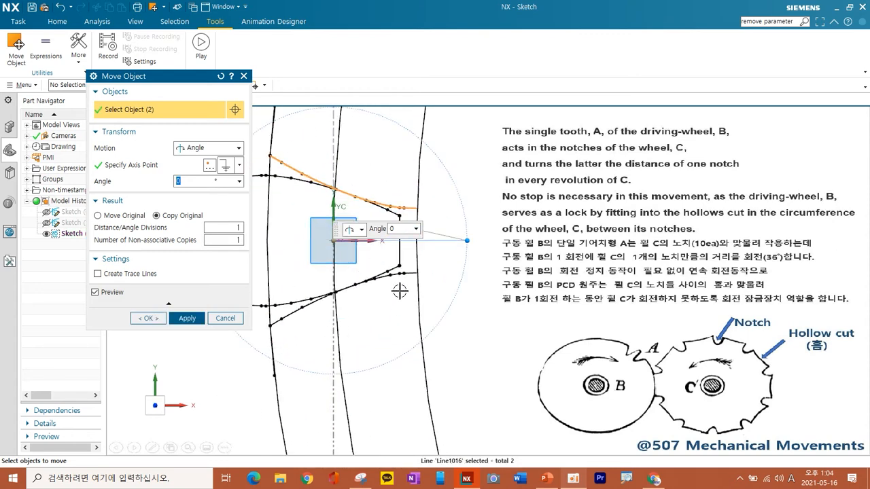
{"action": "left_click", "coordinate": [407, 273]}
{"action": "left_click", "coordinate": [349, 316]}
{"action": "scroll", "coordinate": [349, 318], "scroll_direction": "down", "scroll_amount": 3}
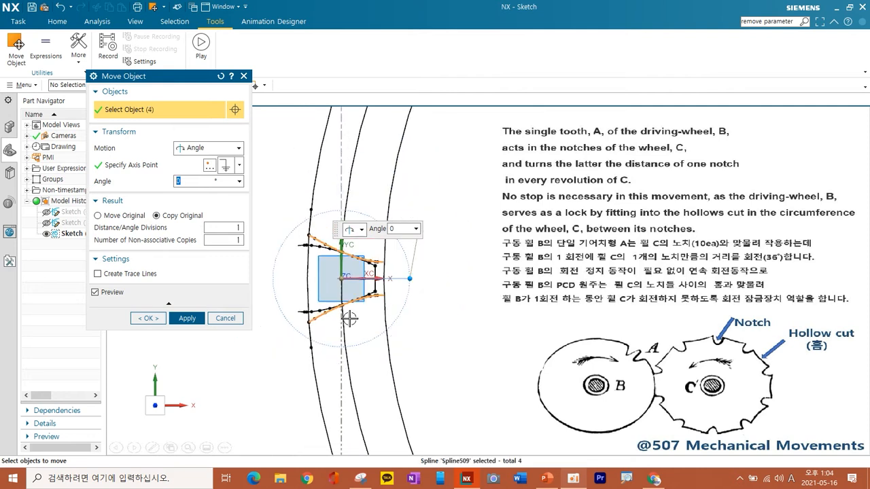
{"action": "left_click", "coordinate": [143, 170]}
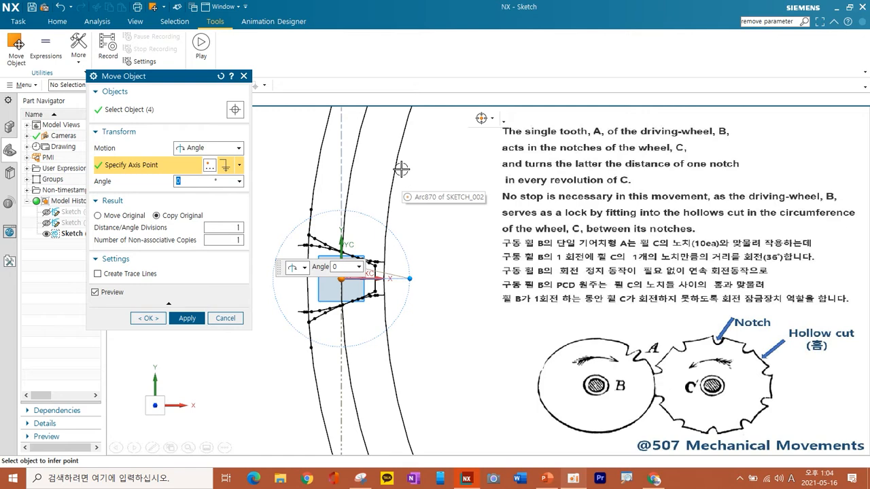
{"action": "left_click", "coordinate": [401, 166]}
{"action": "scroll", "coordinate": [396, 160], "scroll_direction": "down", "scroll_amount": 3}
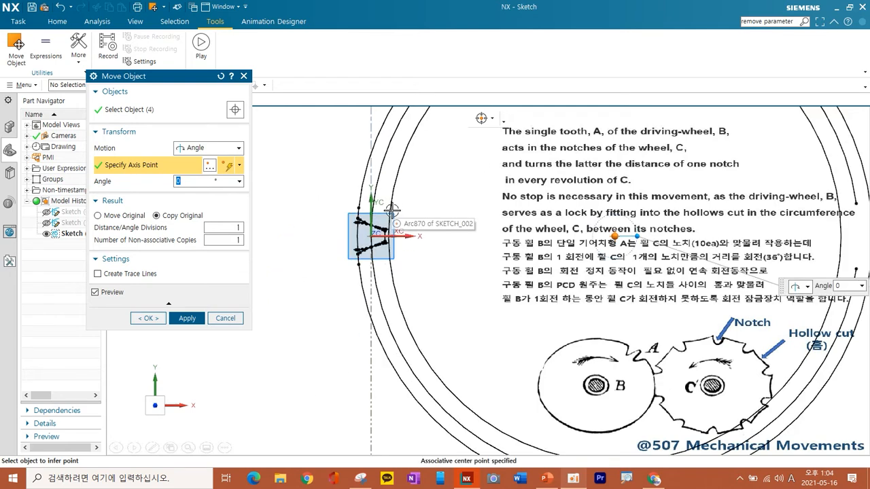
{"action": "left_click", "coordinate": [201, 186]}
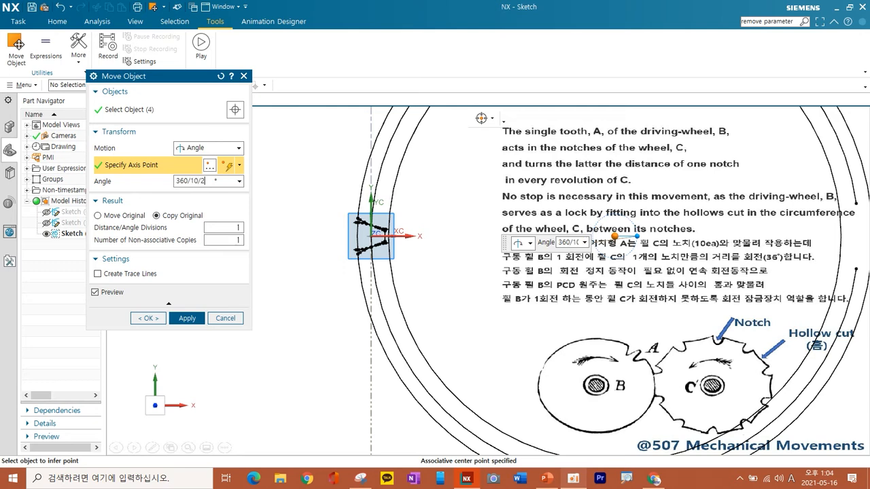
{"action": "key", "text": "Return"}
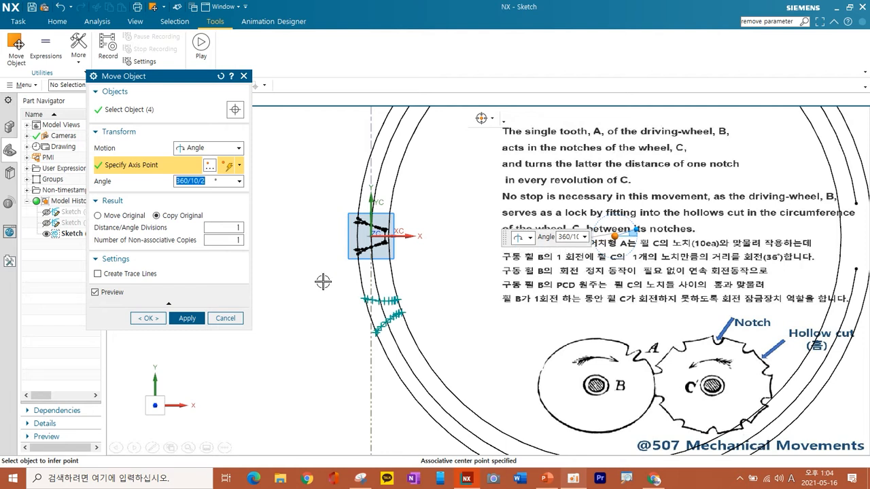
{"action": "left_click", "coordinate": [188, 318]}
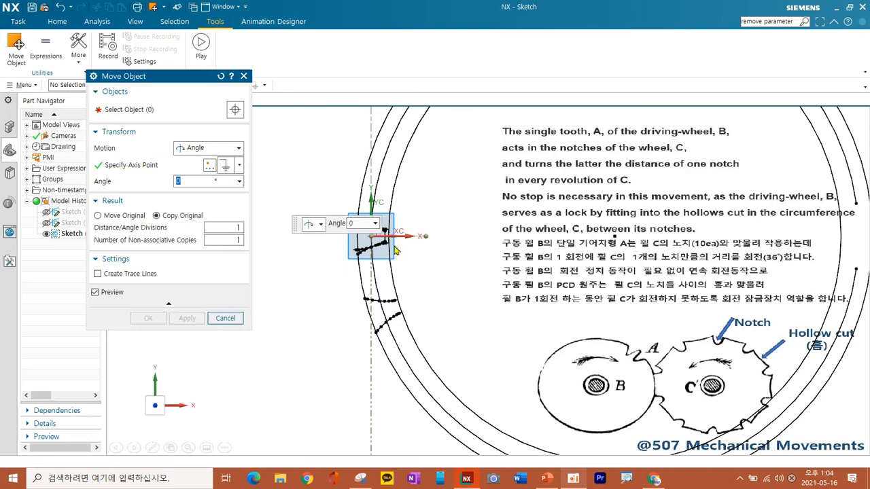
Step: Make a second Move Object copy of the same four flank curves, rotated by -360/10/2 degrees about the notched wheel's centre
{"action": "scroll", "coordinate": [411, 187], "scroll_direction": "up", "scroll_amount": 5}
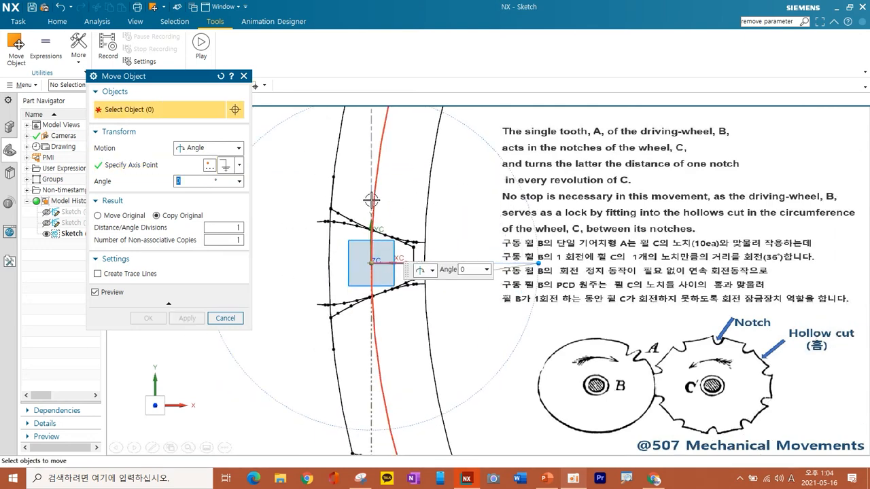
{"action": "left_click", "coordinate": [413, 235]}
{"action": "left_click", "coordinate": [419, 235]}
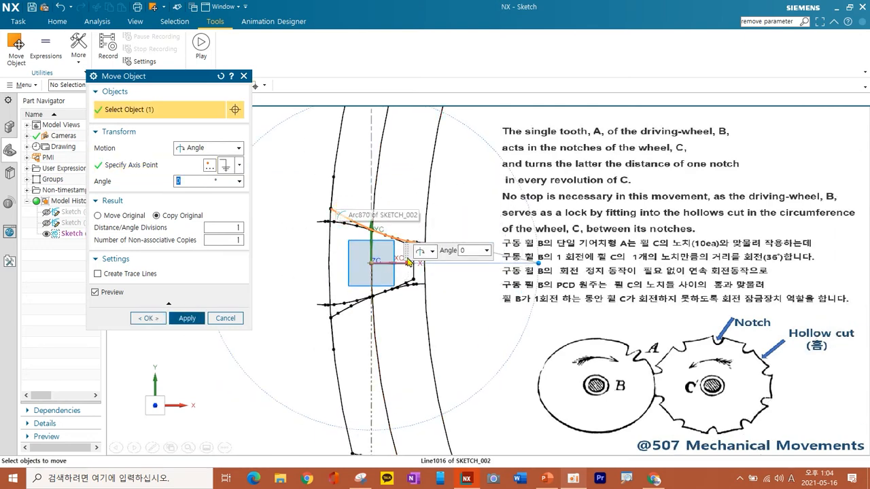
{"action": "scroll", "coordinate": [417, 236], "scroll_direction": "up", "scroll_amount": 5}
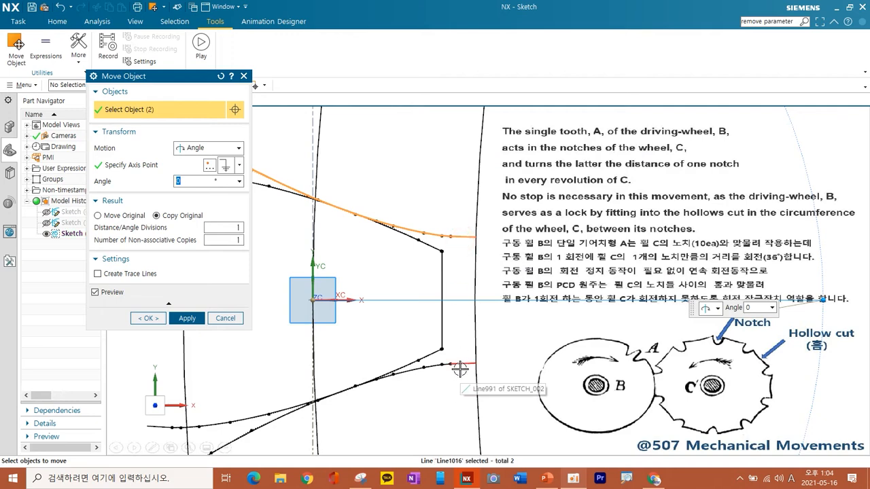
{"action": "left_click", "coordinate": [404, 375]}
{"action": "left_click", "coordinate": [403, 374]}
{"action": "scroll", "coordinate": [404, 375], "scroll_direction": "down", "scroll_amount": 5}
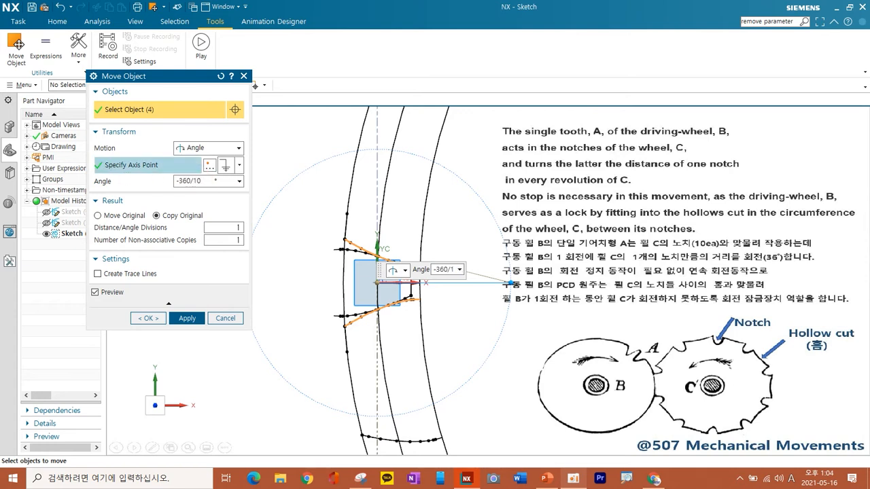
{"action": "key", "text": "Return"}
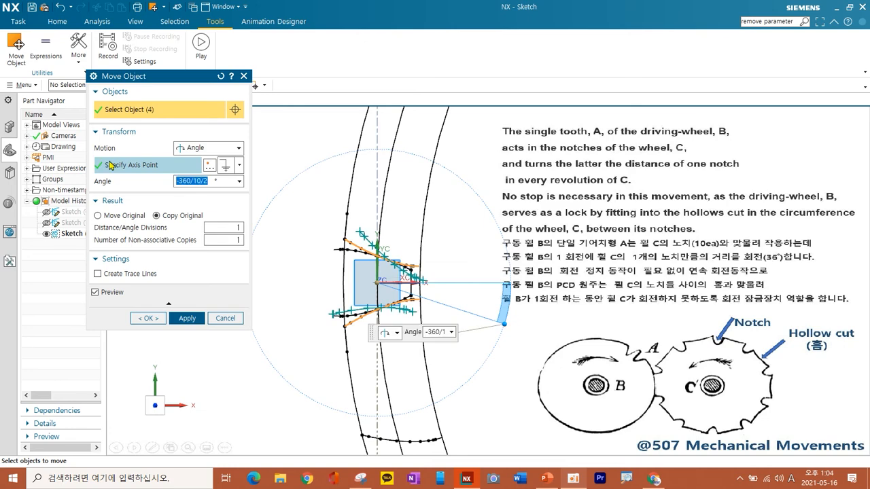
{"action": "left_click", "coordinate": [123, 169]}
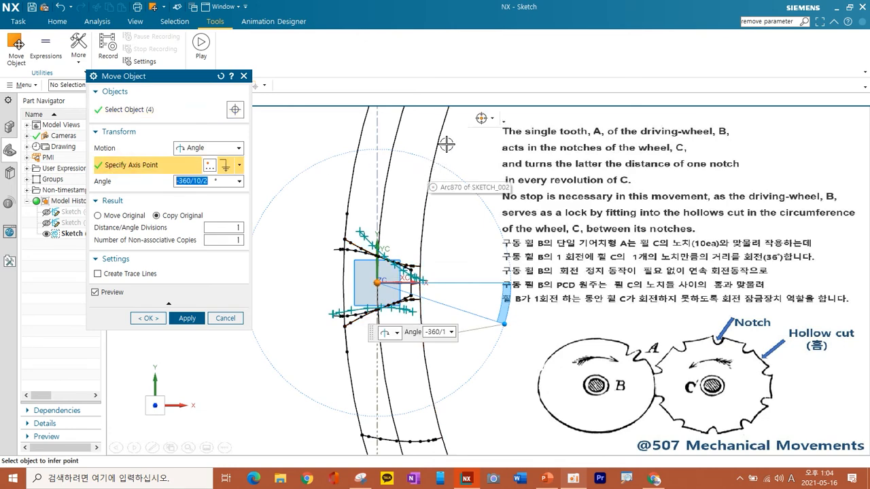
{"action": "left_click", "coordinate": [442, 134]}
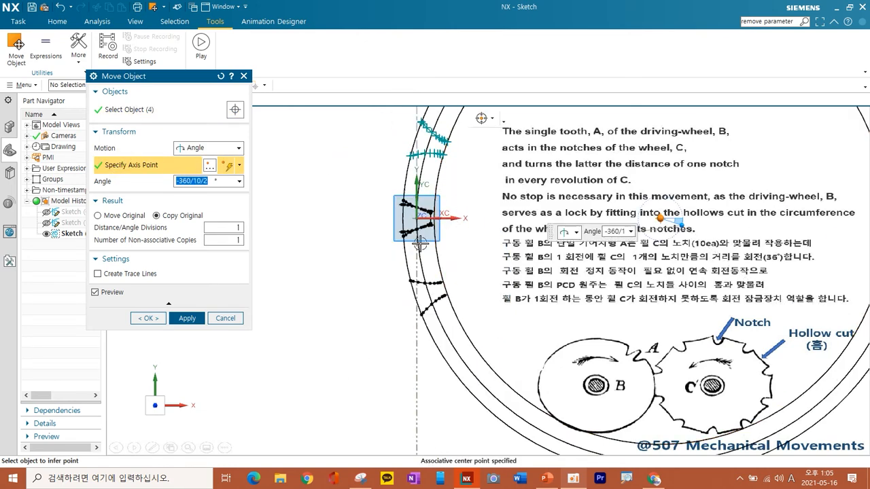
{"action": "left_click", "coordinate": [184, 318]}
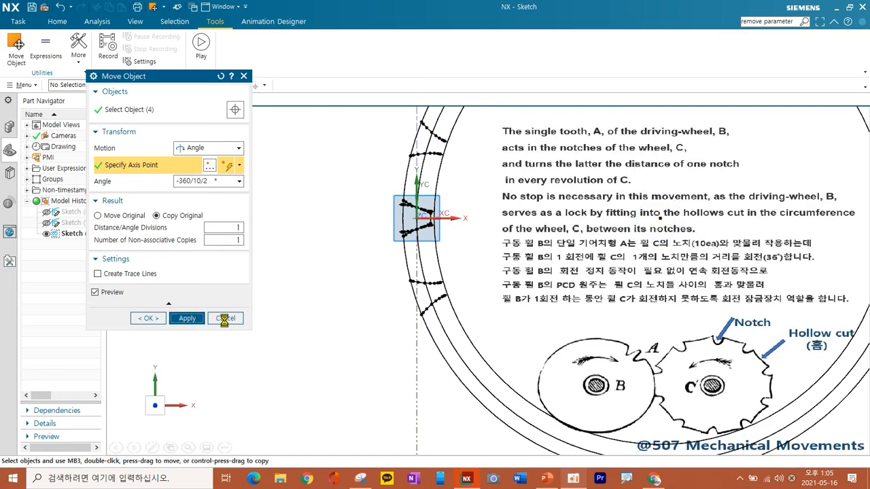
{"action": "left_click", "coordinate": [225, 318]}
Step: Delete all eleven original and unrotated tooth curves around the sketch origin, keeping the wheel circles
{"action": "scroll", "coordinate": [437, 246], "scroll_direction": "up", "scroll_amount": 4}
{"action": "middle_click_drag", "start_coordinate": [431, 235], "coordinate": [396, 286], "text": "shift"}
{"action": "key", "text": "ctrl+d"}
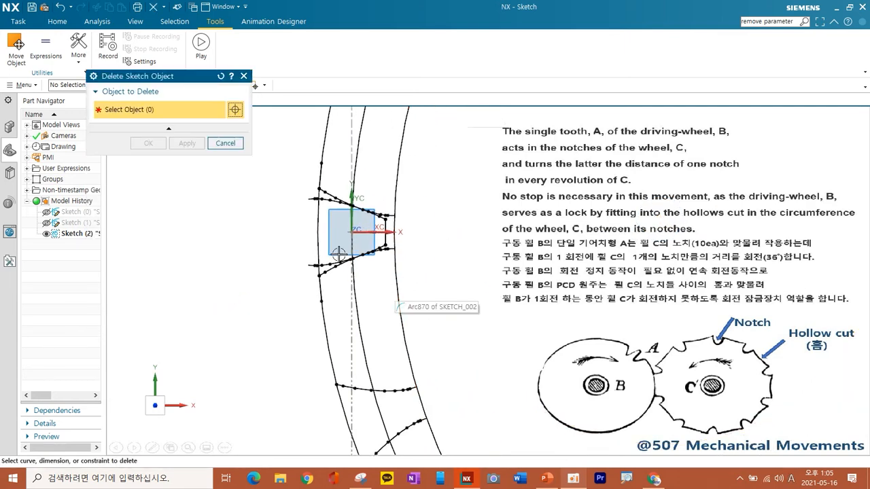
{"action": "mouse_move", "coordinate": [281, 152]}
{"action": "left_mouse_down"}
{"action": "mouse_move", "coordinate": [433, 278]}
{"action": "mouse_move", "coordinate": [438, 320]}
{"action": "left_mouse_up"}
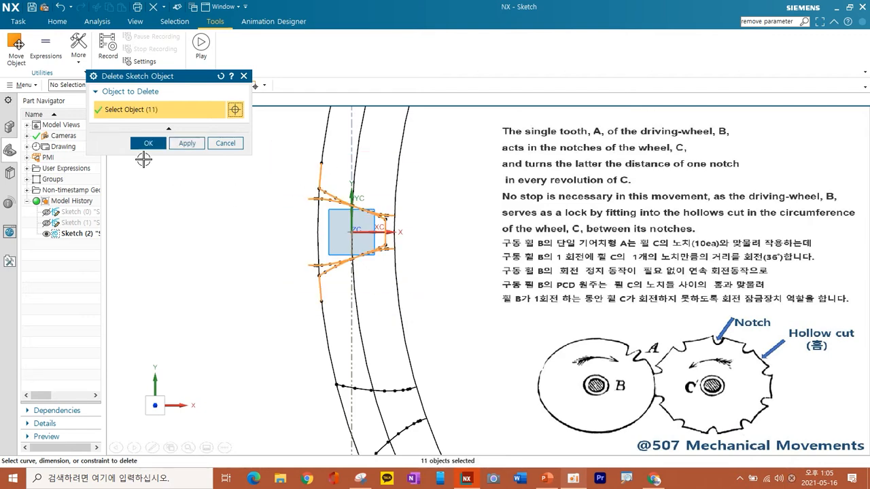
{"action": "left_click", "coordinate": [148, 142]}
Step: Show Sketch (0) and project the driving wheel's pitch circle into the active sketch as a non-associative curve
{"action": "scroll", "coordinate": [233, 158], "scroll_direction": "down", "scroll_amount": 4}
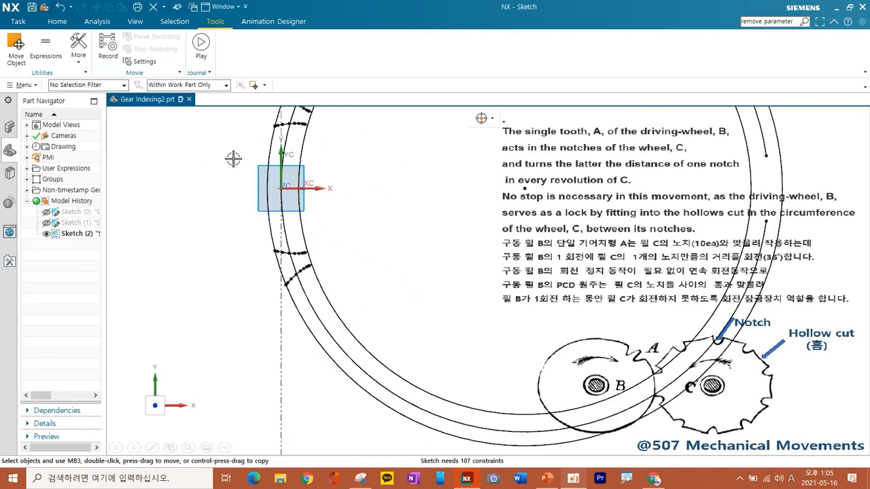
{"action": "middle_click_drag", "start_coordinate": [194, 185], "coordinate": [276, 221], "text": "shift"}
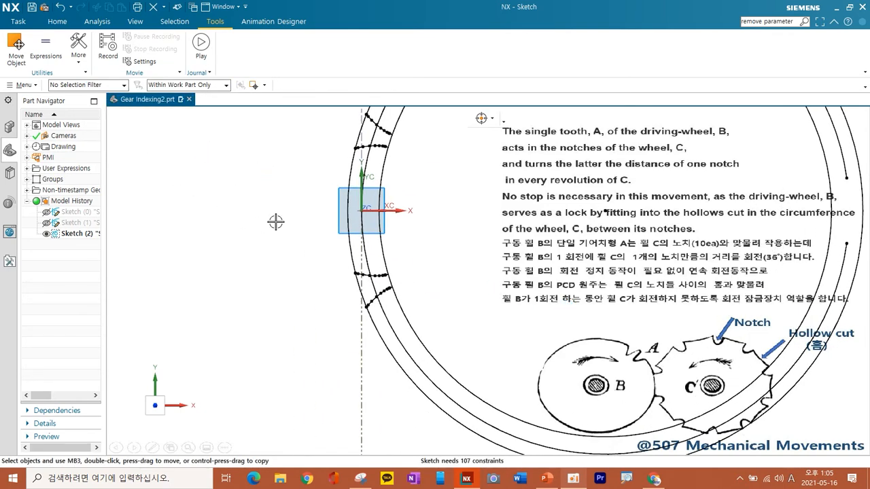
{"action": "left_click", "coordinate": [47, 212]}
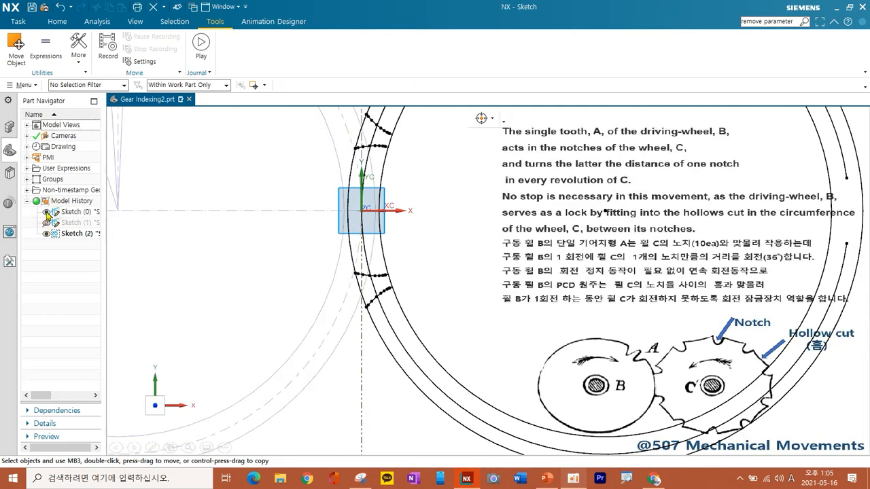
{"action": "scroll", "coordinate": [316, 223], "scroll_direction": "up", "scroll_amount": 3}
{"action": "mouse_move", "coordinate": [414, 255]}
{"action": "middle_mouse_down", "text": "shift"}
{"action": "mouse_move", "coordinate": [441, 286]}
{"action": "mouse_move", "coordinate": [451, 283]}
{"action": "middle_mouse_up", "text": "shift"}
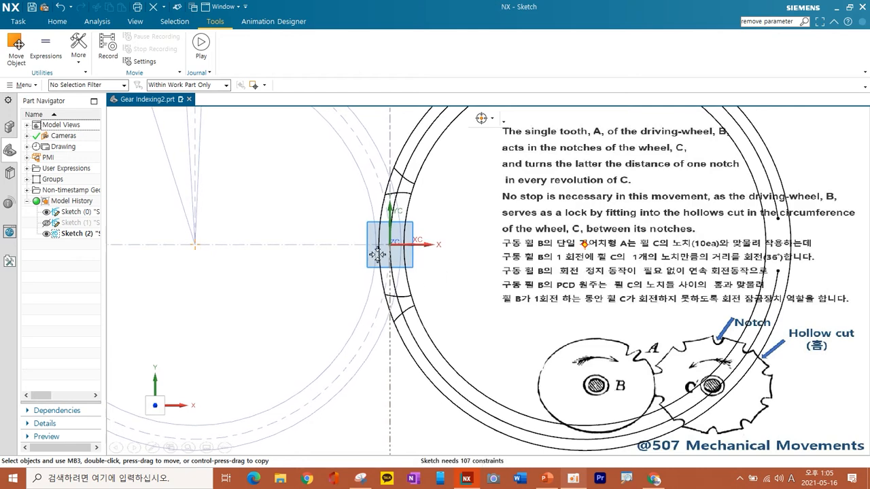
{"action": "mouse_move", "coordinate": [321, 232]}
{"action": "middle_mouse_down", "text": "shift"}
{"action": "mouse_move", "coordinate": [359, 258]}
{"action": "mouse_move", "coordinate": [334, 279]}
{"action": "middle_mouse_up", "text": "shift"}
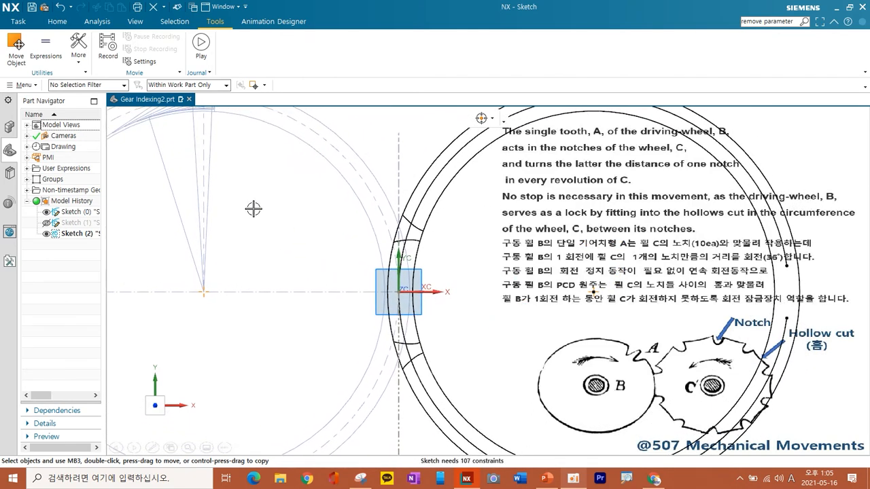
{"action": "left_click", "coordinate": [57, 24]}
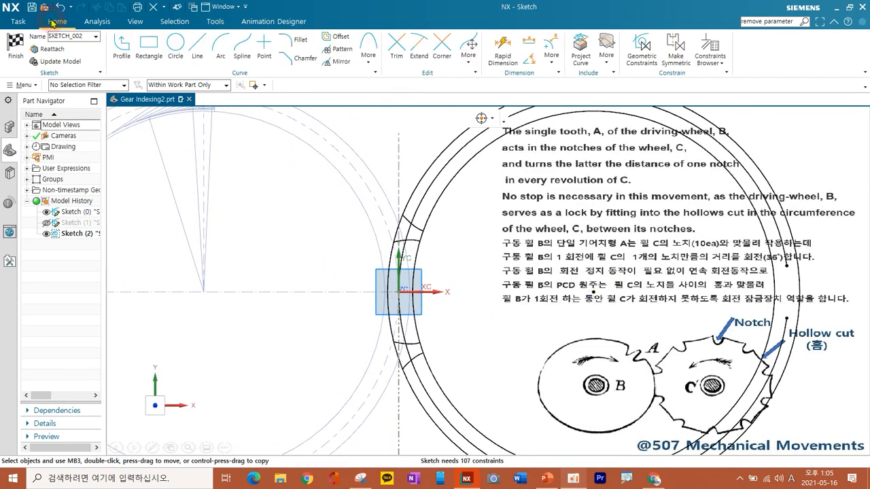
{"action": "left_click", "coordinate": [583, 52]}
{"action": "left_click", "coordinate": [365, 191]}
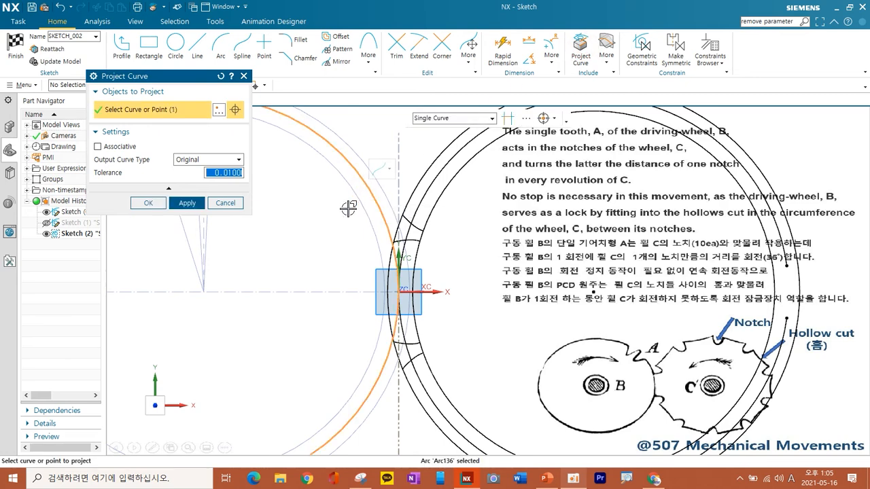
{"action": "left_click", "coordinate": [145, 205]}
Step: Trim the projected pitch circle outside the notched wheel and the wheel's outer circle between the two intersections to form the hollow cut
{"action": "scroll", "coordinate": [464, 280], "scroll_direction": "up", "scroll_amount": 3}
{"action": "mouse_move", "coordinate": [449, 277]}
{"action": "middle_mouse_down", "text": "shift"}
{"action": "mouse_move", "coordinate": [433, 270]}
{"action": "mouse_move", "coordinate": [430, 285]}
{"action": "middle_mouse_up", "text": "shift"}
{"action": "left_click", "coordinate": [396, 47]}
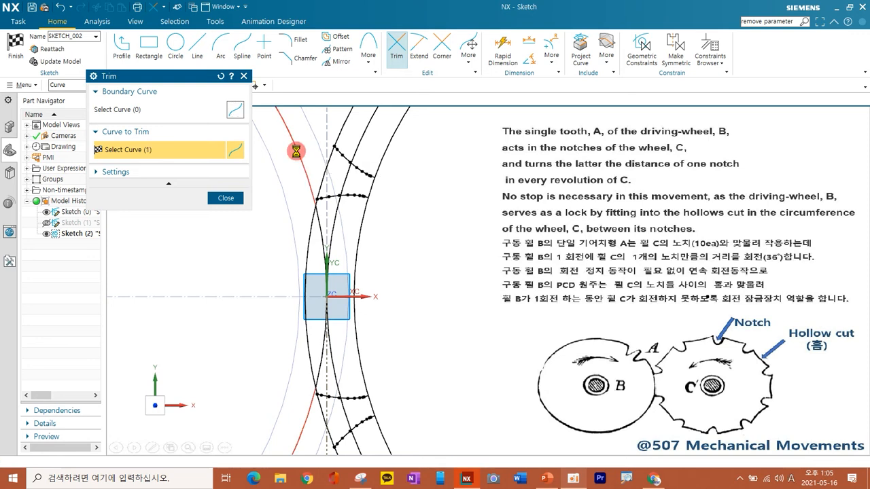
{"action": "left_click", "coordinate": [308, 236]}
{"action": "left_click", "coordinate": [228, 204]}
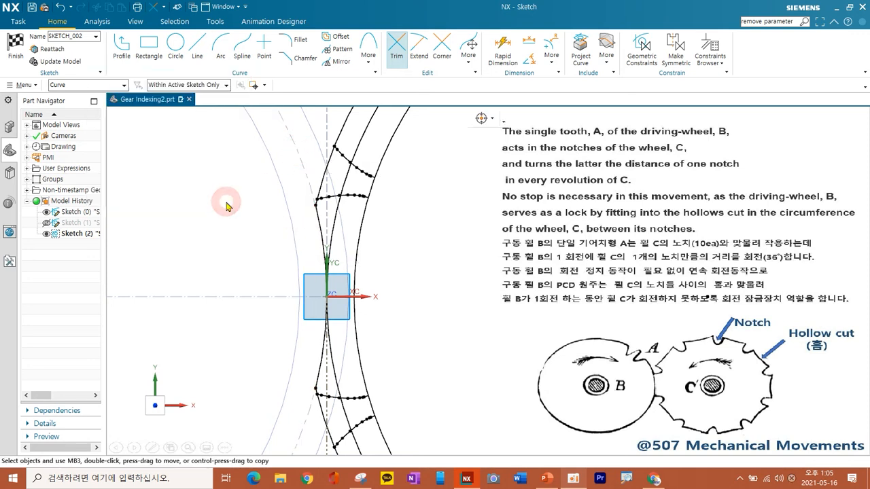
Step: Trim the notched wheel's outer-circle arcs across both notch openings and the middle-circle arc inside the lower notch
{"action": "mouse_move", "coordinate": [386, 267]}
{"action": "middle_mouse_down", "text": "shift"}
{"action": "mouse_move", "coordinate": [401, 212]}
{"action": "mouse_move", "coordinate": [389, 189]}
{"action": "middle_mouse_up", "text": "shift"}
{"action": "scroll", "coordinate": [365, 195], "scroll_direction": "up", "scroll_amount": 2}
{"action": "scroll", "coordinate": [381, 180], "scroll_direction": "down", "scroll_amount": 3}
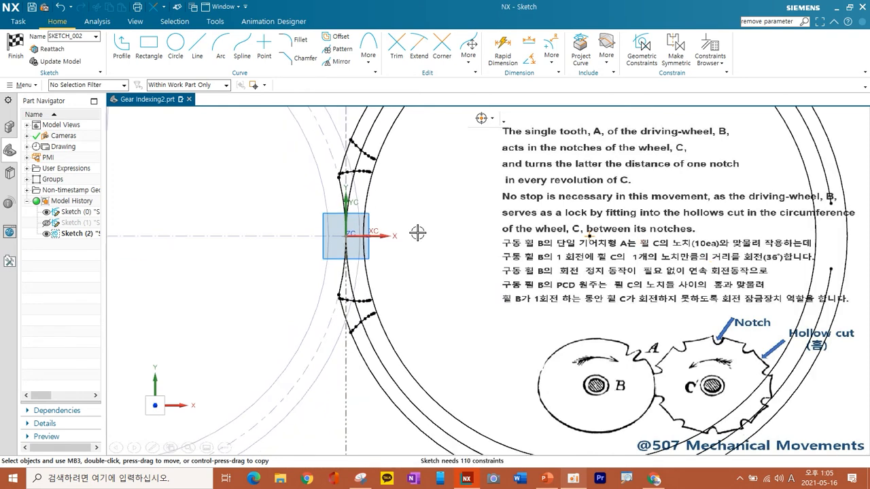
{"action": "middle_click_drag", "start_coordinate": [382, 203], "coordinate": [357, 252], "text": "shift"}
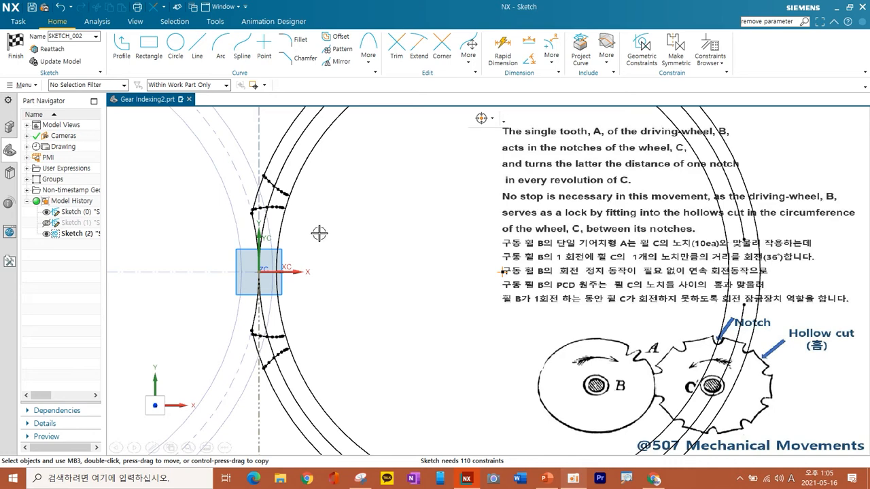
{"action": "scroll", "coordinate": [319, 229], "scroll_direction": "up", "scroll_amount": 2}
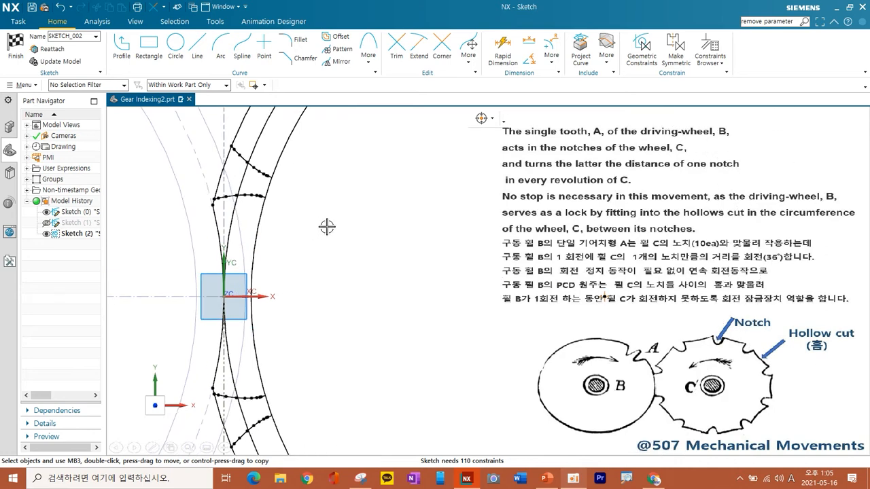
{"action": "left_click", "coordinate": [401, 56]}
{"action": "middle_click_drag", "start_coordinate": [347, 243], "coordinate": [417, 251], "text": "shift"}
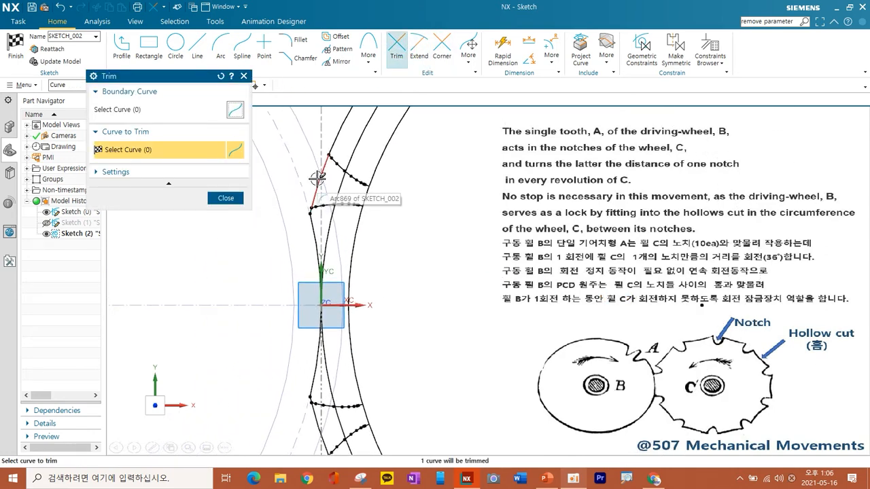
{"action": "mouse_move", "coordinate": [394, 312]}
{"action": "middle_mouse_down", "text": "shift"}
{"action": "mouse_move", "coordinate": [408, 297]}
{"action": "mouse_move", "coordinate": [416, 255]}
{"action": "middle_mouse_up", "text": "shift"}
{"action": "left_click", "coordinate": [319, 363]}
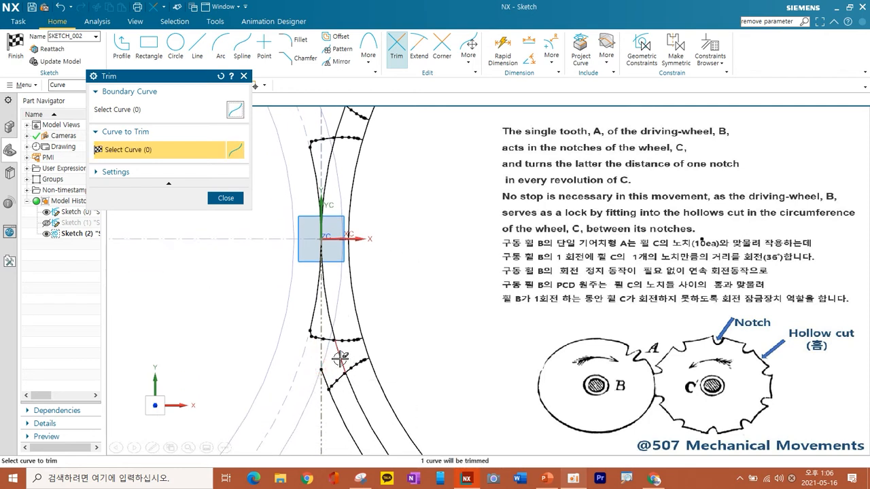
{"action": "left_click", "coordinate": [339, 361]}
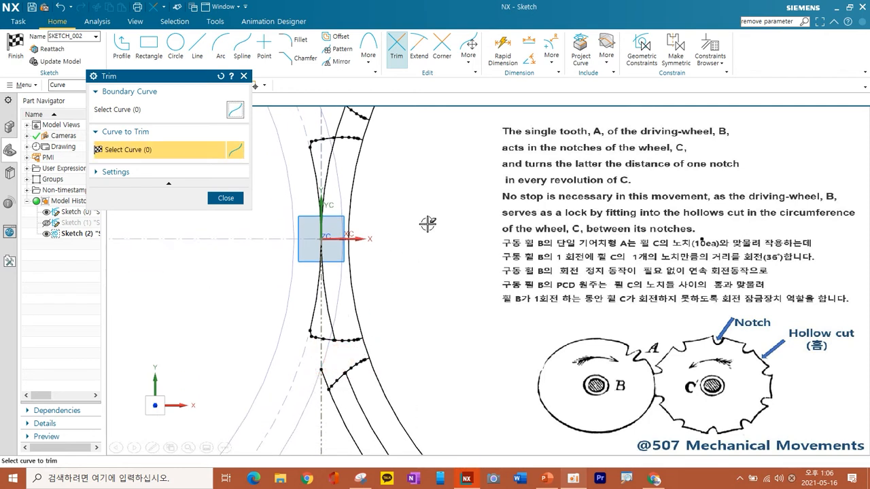
Step: Trim the remaining middle-circle arcs around both notches and the inner circle everywhere outside the two notch bottoms
{"action": "middle_click_drag", "start_coordinate": [428, 224], "coordinate": [443, 269], "text": "shift"}
{"action": "left_click", "coordinate": [331, 198]}
{"action": "left_click", "coordinate": [327, 350]}
{"action": "mouse_move", "coordinate": [392, 246]}
{"action": "middle_mouse_down", "text": "shift"}
{"action": "mouse_move", "coordinate": [409, 238]}
{"action": "mouse_move", "coordinate": [409, 254]}
{"action": "middle_mouse_up", "text": "shift"}
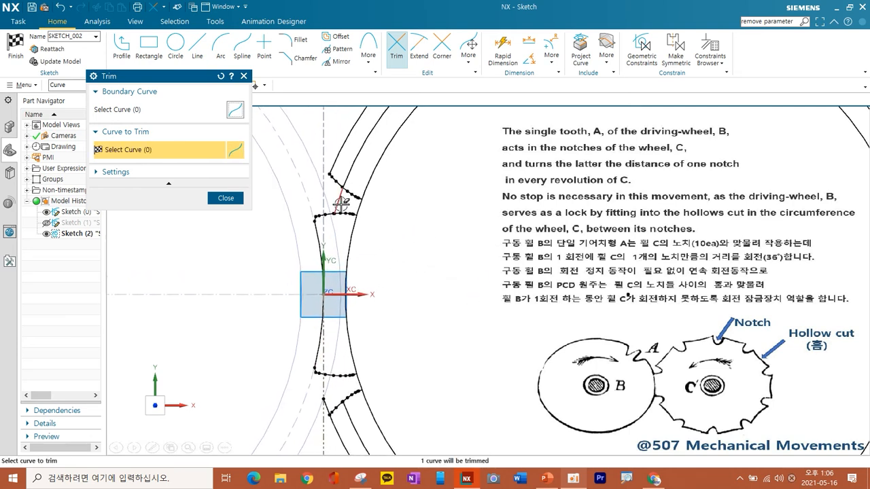
{"action": "left_click", "coordinate": [378, 162]}
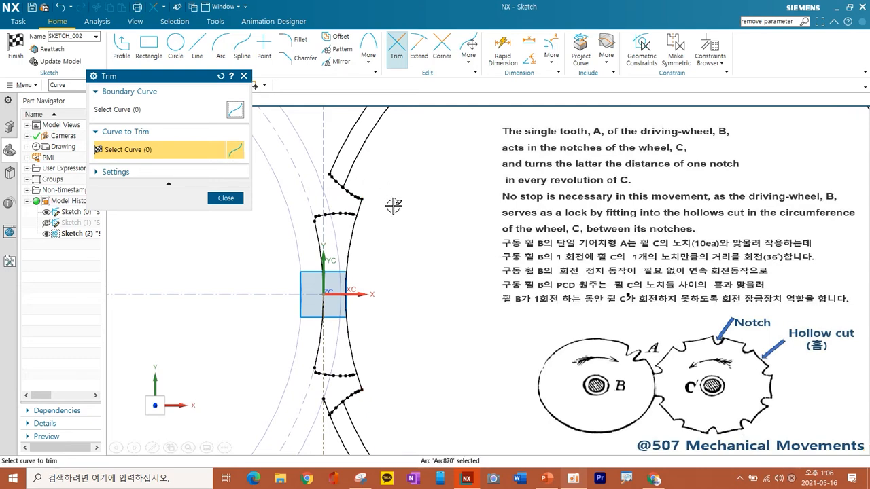
{"action": "left_click", "coordinate": [346, 242]}
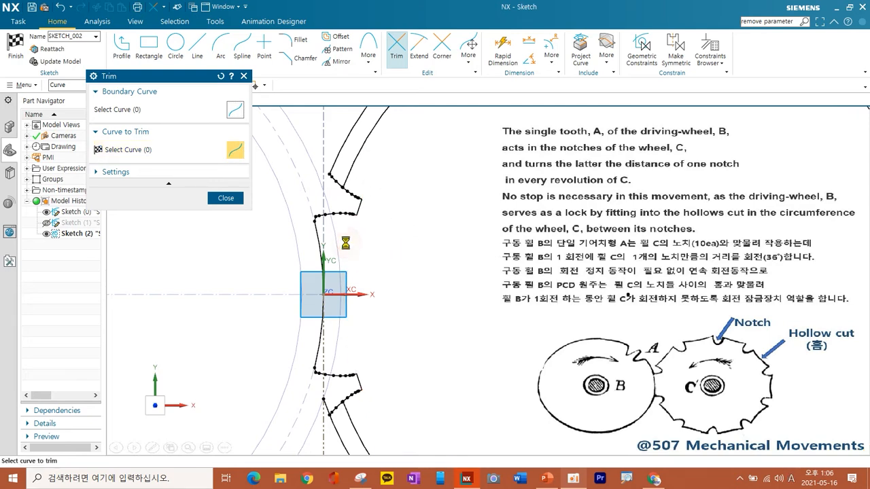
Step: Trim the leftover outer-circle stub beside the lower notch and finish trimming
{"action": "scroll", "coordinate": [405, 253], "scroll_direction": "down", "scroll_amount": 2}
{"action": "middle_click_drag", "start_coordinate": [435, 270], "coordinate": [437, 217], "text": "shift"}
{"action": "scroll", "coordinate": [367, 303], "scroll_direction": "up", "scroll_amount": 4}
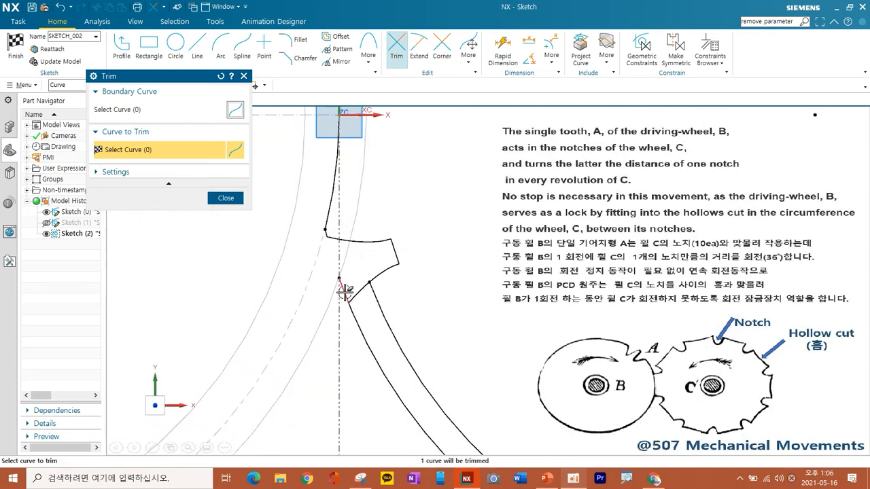
{"action": "left_click", "coordinate": [338, 288]}
{"action": "scroll", "coordinate": [317, 297], "scroll_direction": "down", "scroll_amount": 3}
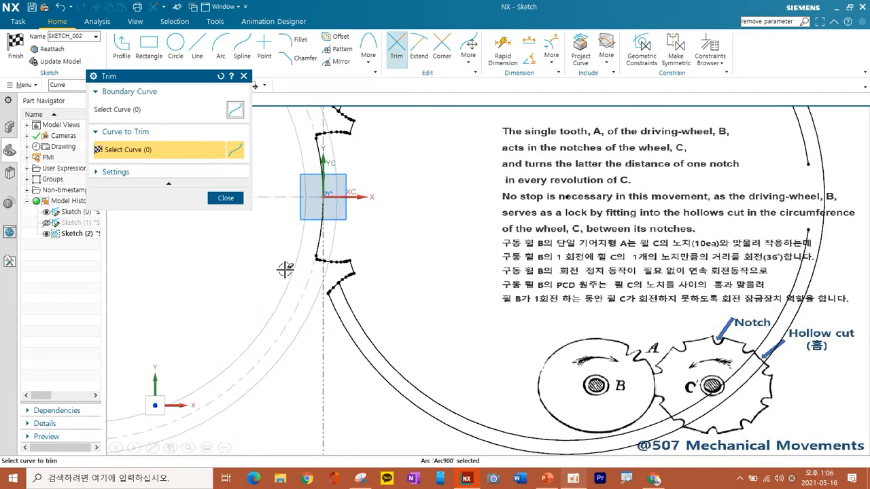
{"action": "left_click", "coordinate": [226, 198]}
Step: Try to copy the 13 notch and hollow-cut curves with Move Object, rotated 360/10 degrees about the notched wheel's centre, with 9 copies
{"action": "scroll", "coordinate": [365, 283], "scroll_direction": "down", "scroll_amount": 2}
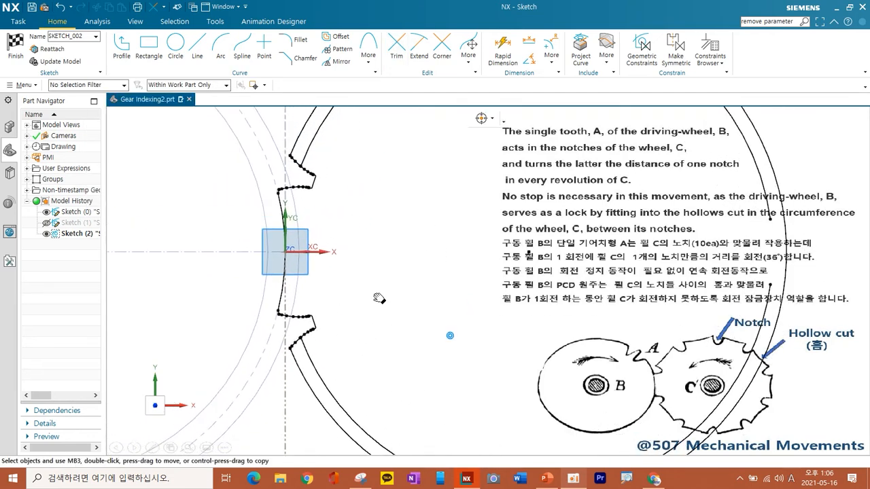
{"action": "scroll", "coordinate": [368, 281], "scroll_direction": "down", "scroll_amount": 3}
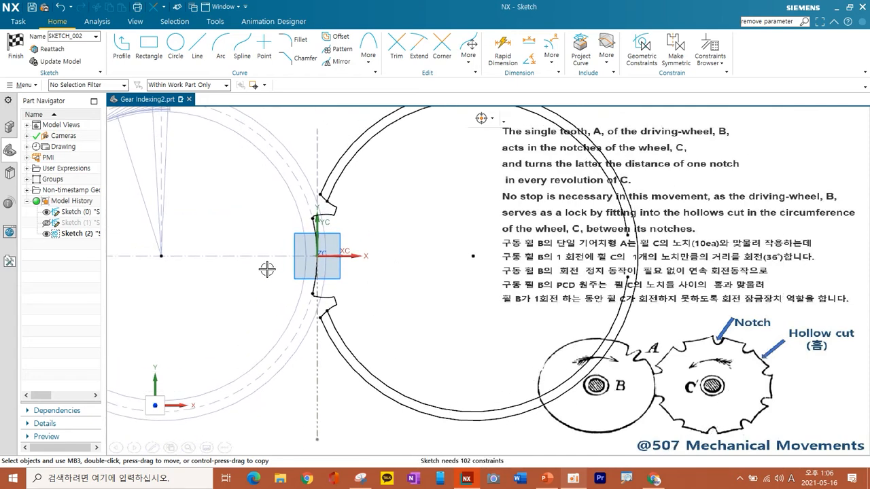
{"action": "middle_click_drag", "start_coordinate": [399, 285], "coordinate": [385, 315], "text": "shift"}
{"action": "left_click", "coordinate": [215, 21]}
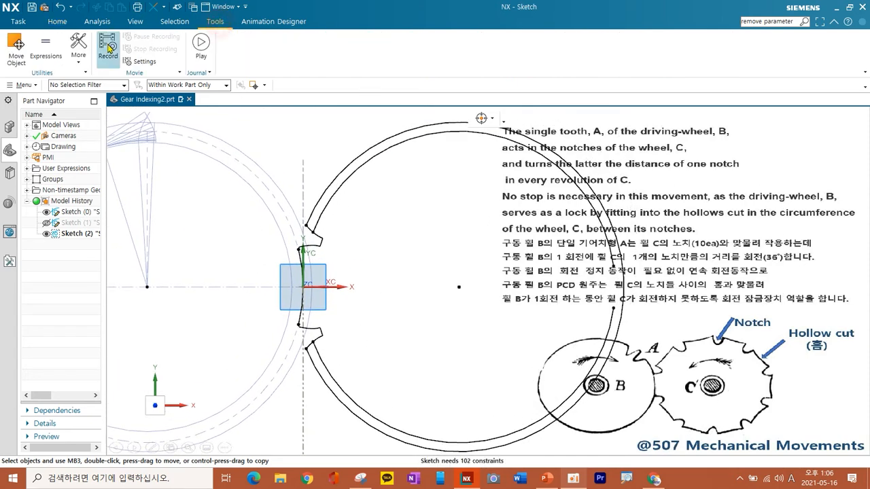
{"action": "left_click", "coordinate": [18, 48]}
{"action": "middle_click_drag", "start_coordinate": [368, 236], "coordinate": [411, 208], "text": "shift"}
{"action": "left_click_drag", "start_coordinate": [302, 171], "coordinate": [401, 343]}
{"action": "middle_click", "coordinate": [412, 317]}
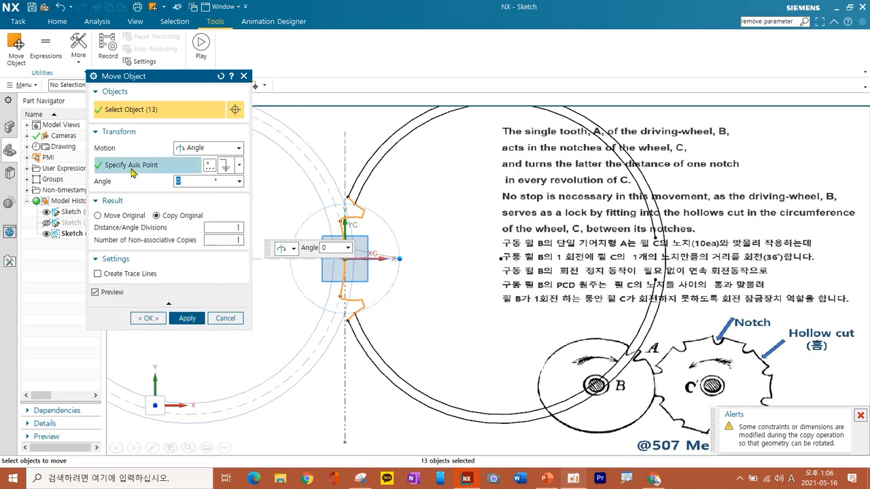
{"action": "left_click", "coordinate": [415, 129]}
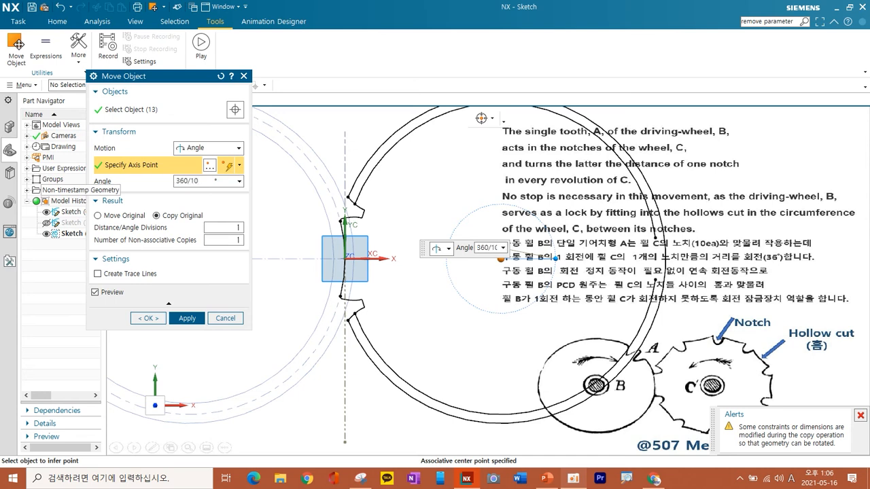
{"action": "left_click_drag", "start_coordinate": [223, 240], "coordinate": [244, 241]}
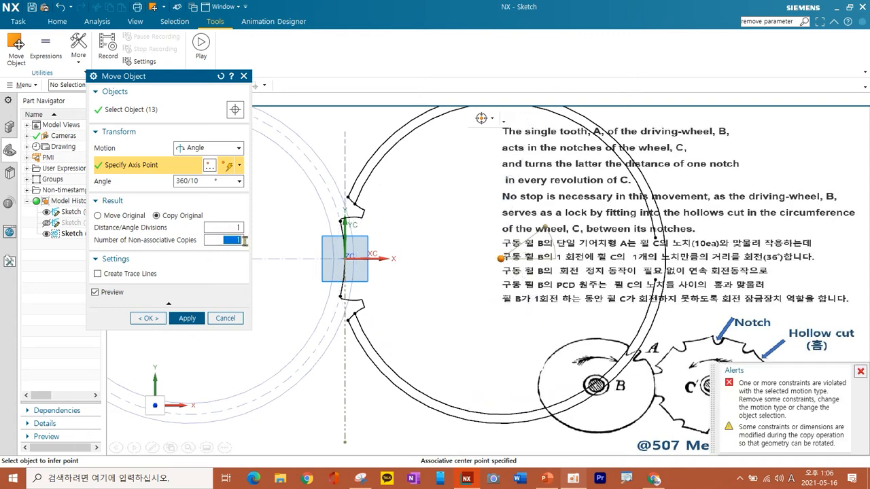
{"action": "type", "text": "9"}
{"action": "key", "text": "Return"}
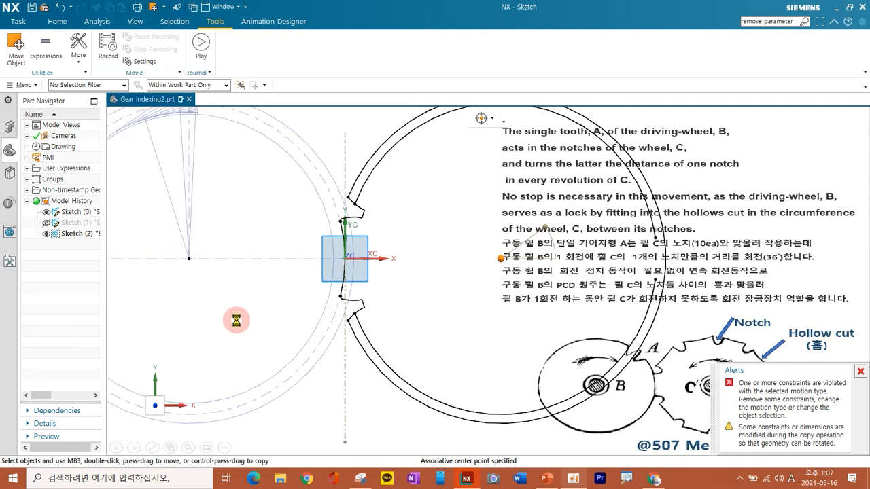
{"action": "left_click", "coordinate": [237, 321]}
Step: Delete every dimension and constraint in the active sketch using the Sketch Constraints Browser
{"action": "scroll", "coordinate": [425, 282], "scroll_direction": "up", "scroll_amount": 3}
{"action": "middle_click_drag", "start_coordinate": [413, 277], "coordinate": [388, 256], "text": "shift"}
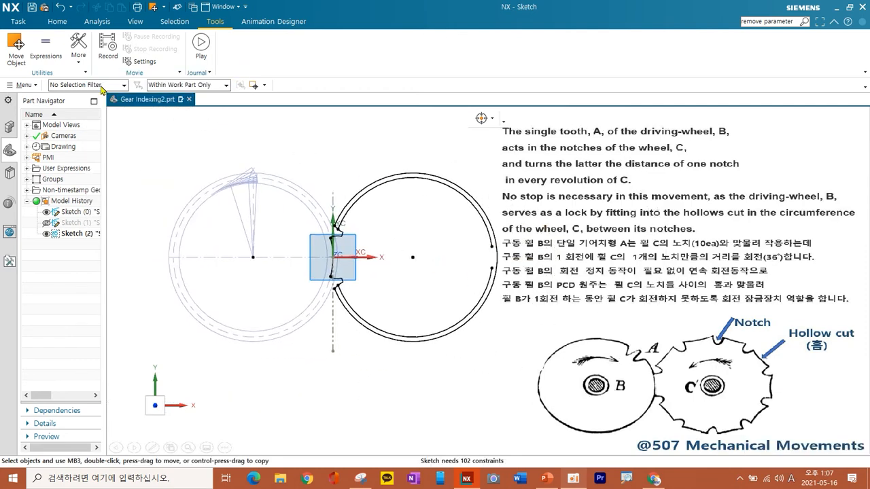
{"action": "left_click", "coordinate": [57, 21]}
{"action": "left_click", "coordinate": [710, 48]}
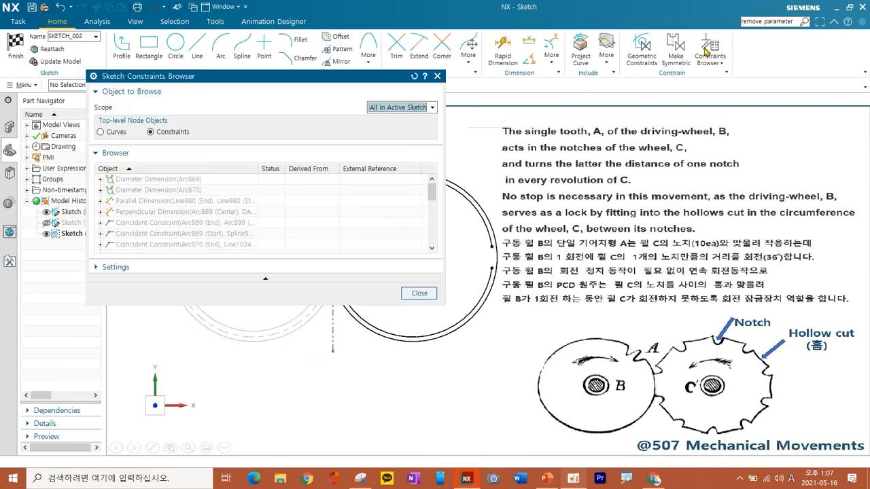
{"action": "scroll", "coordinate": [618, 268], "scroll_direction": "up", "scroll_amount": 3}
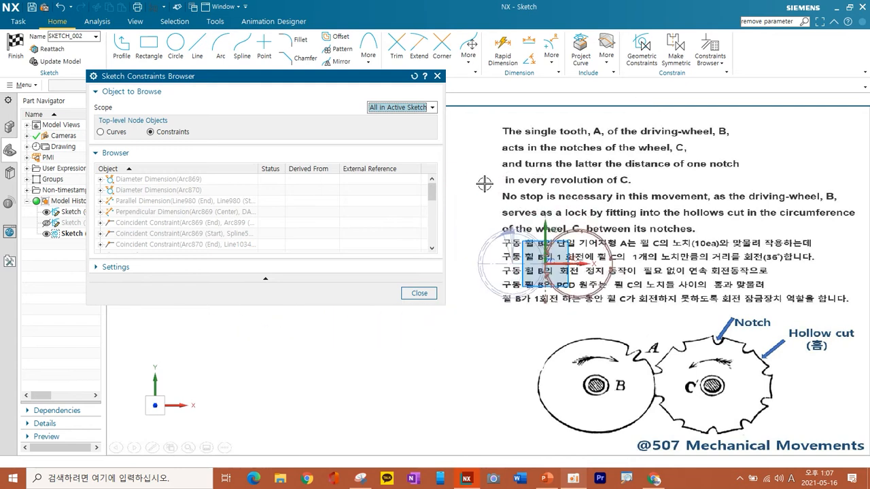
{"action": "left_click", "coordinate": [176, 180]}
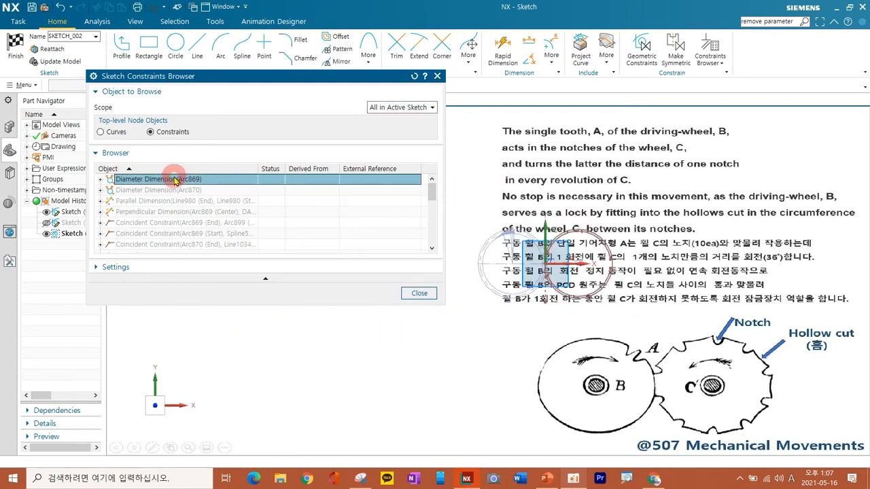
{"action": "scroll", "coordinate": [180, 189], "scroll_direction": "down", "scroll_amount": 10}
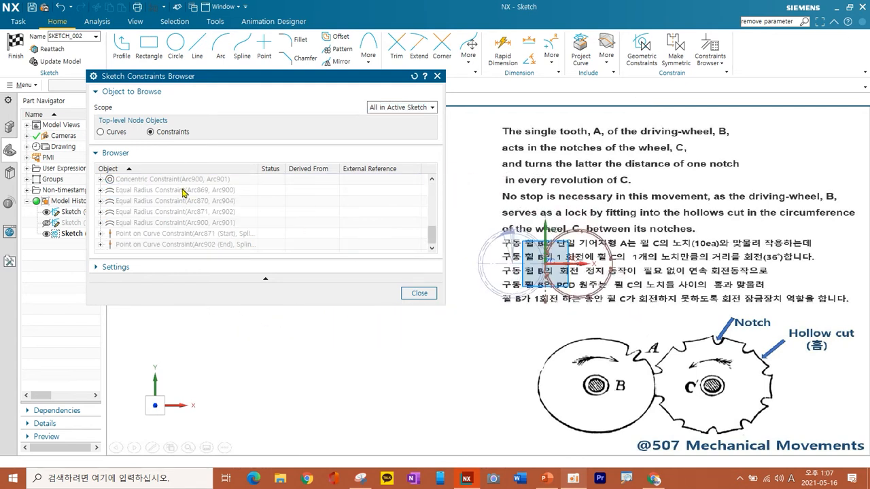
{"action": "left_click", "coordinate": [197, 244], "text": "shift"}
{"action": "right_click", "coordinate": [248, 218]}
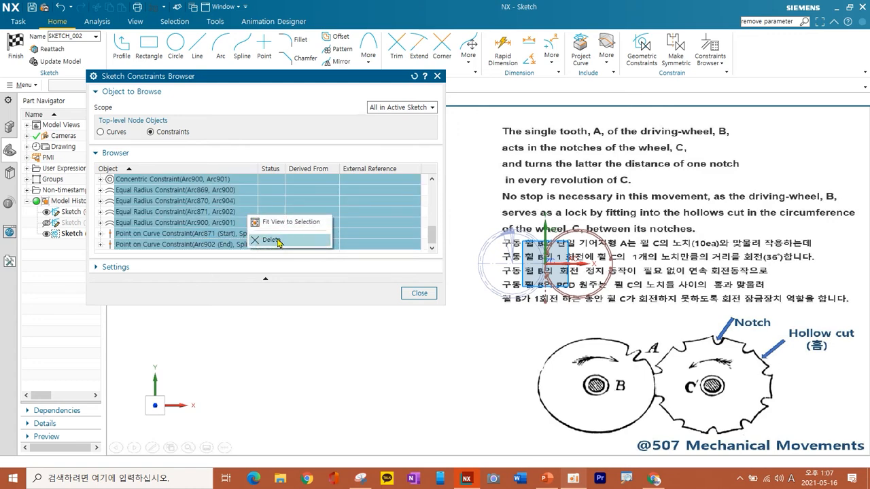
{"action": "left_click", "coordinate": [277, 240]}
{"action": "left_click", "coordinate": [419, 293]}
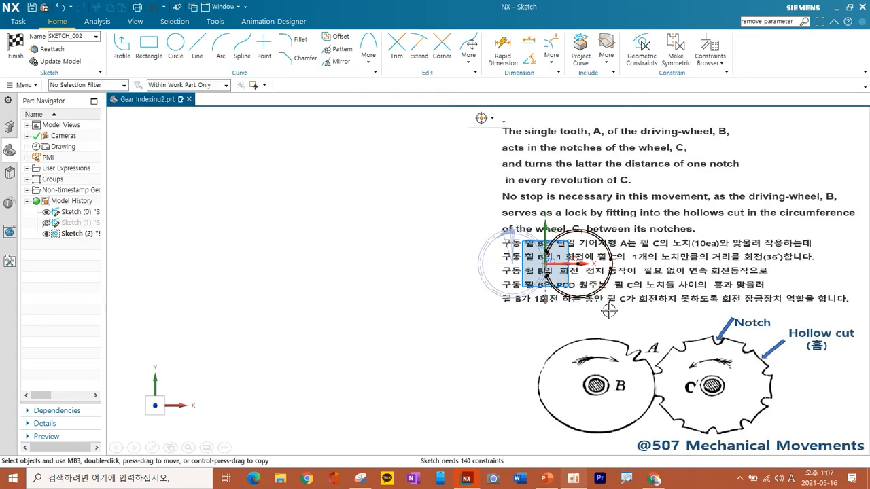
Step: Copy the 13 notch and hollow-cut curves with Move Object, rotated 360/10 degrees about the notched wheel's centre, with 9 non-associative copies
{"action": "scroll", "coordinate": [598, 299], "scroll_direction": "up", "scroll_amount": 5}
{"action": "scroll", "coordinate": [377, 263], "scroll_direction": "up", "scroll_amount": 3}
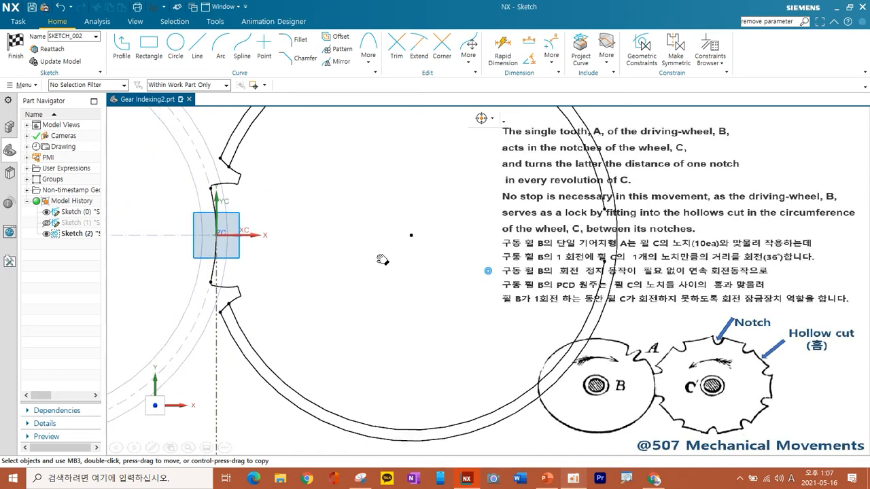
{"action": "scroll", "coordinate": [369, 245], "scroll_direction": "down", "scroll_amount": 2}
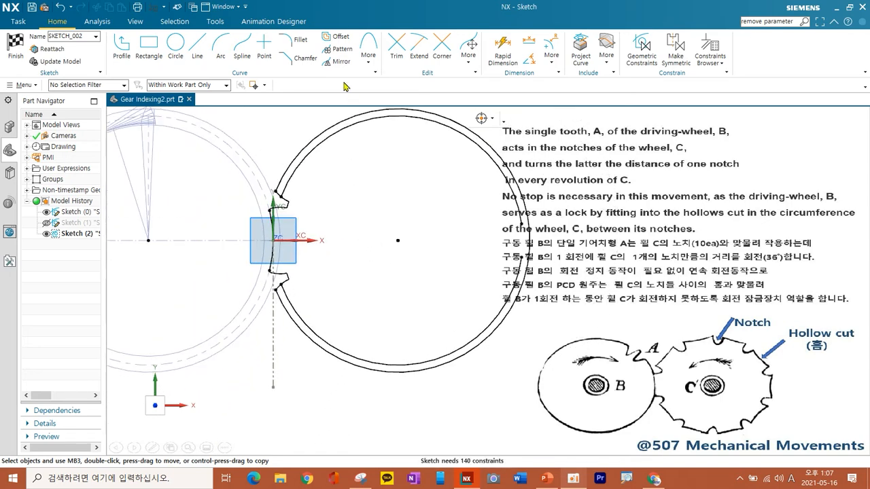
{"action": "left_click", "coordinate": [216, 21]}
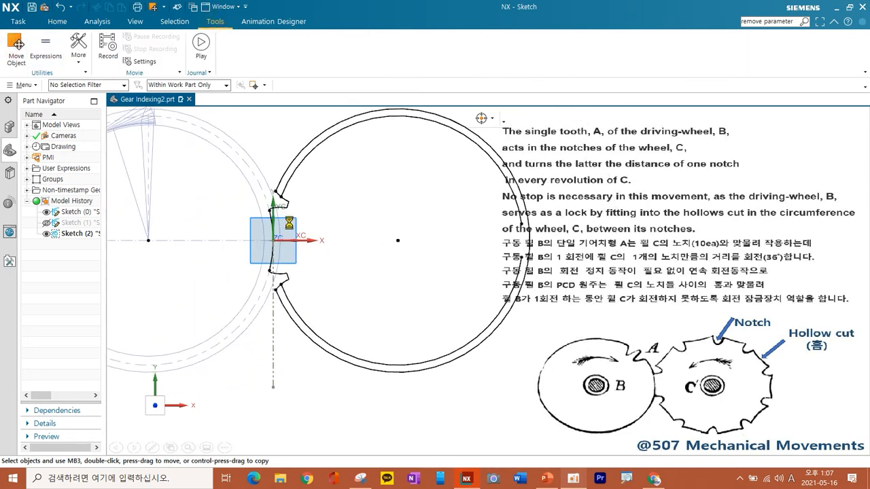
{"action": "scroll", "coordinate": [351, 206], "scroll_direction": "up", "scroll_amount": 3}
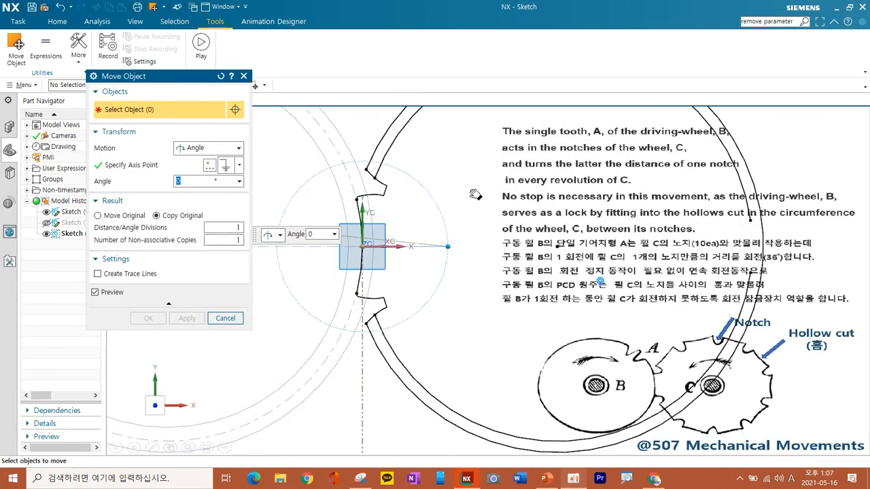
{"action": "left_click_drag", "start_coordinate": [302, 144], "coordinate": [433, 355]}
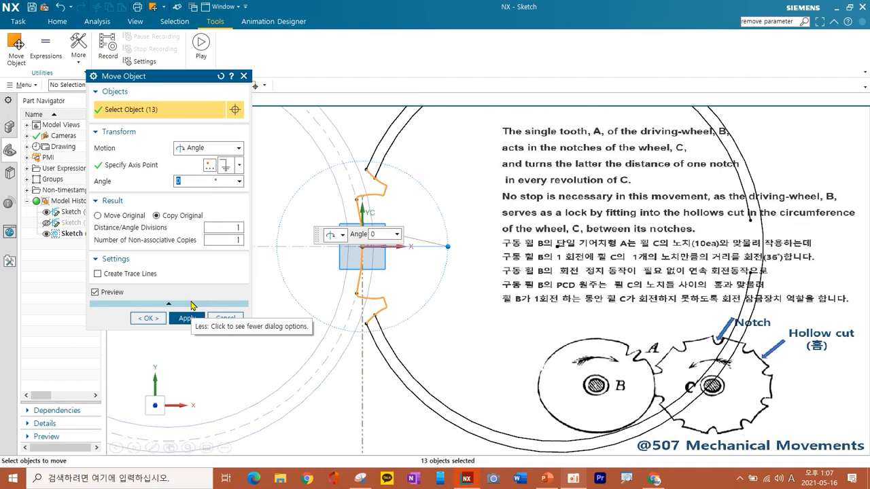
{"action": "left_click", "coordinate": [140, 166]}
{"action": "left_click", "coordinate": [404, 136]}
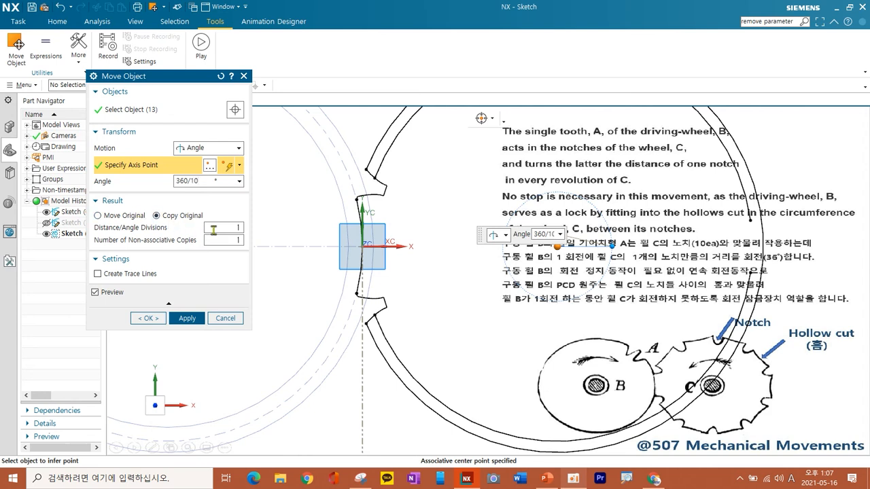
{"action": "left_click", "coordinate": [215, 230]}
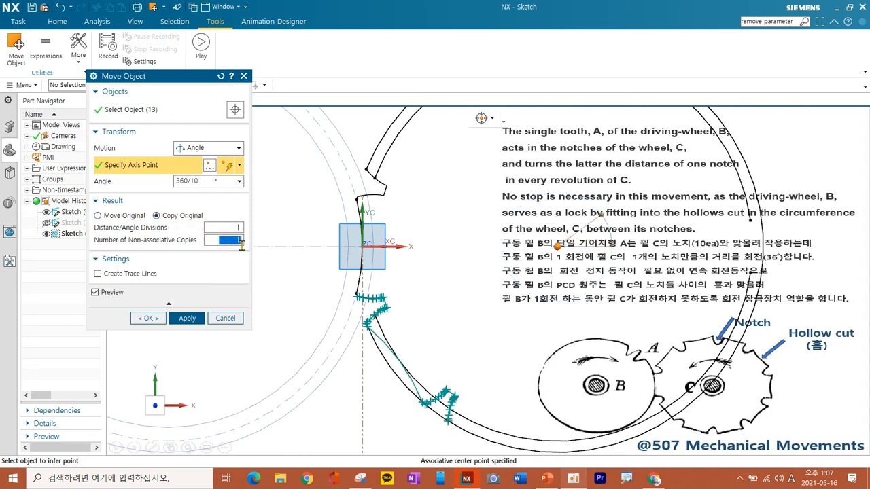
{"action": "key", "text": "Return"}
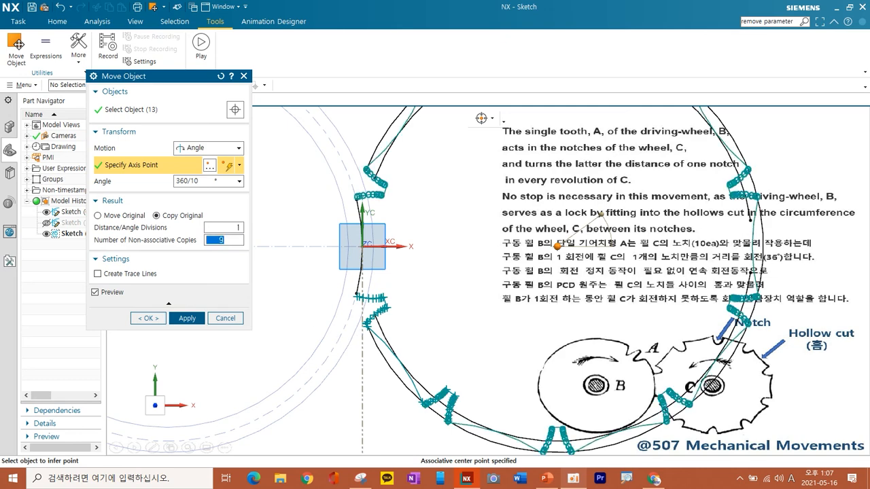
{"action": "scroll", "coordinate": [505, 261], "scroll_direction": "down", "scroll_amount": 2}
{"action": "scroll", "coordinate": [477, 214], "scroll_direction": "up", "scroll_amount": 2}
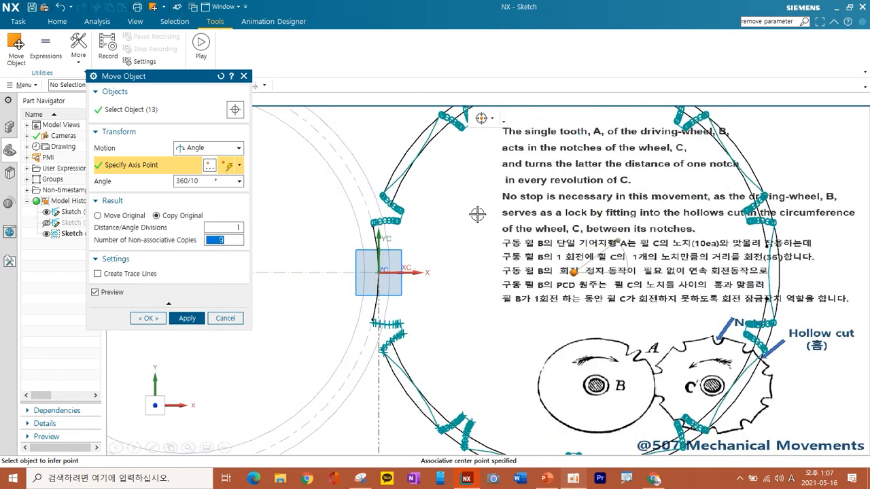
{"action": "left_click", "coordinate": [151, 319]}
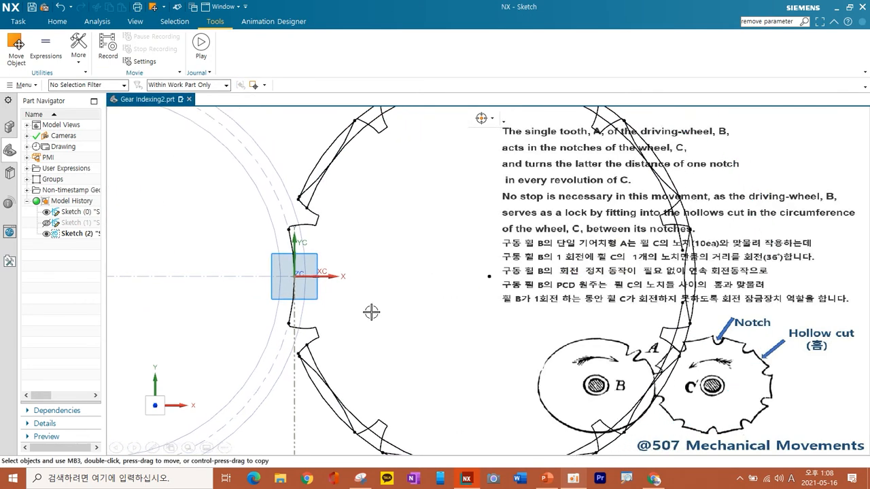
Step: Delete the leftover outer and inner circle arcs running around the notched wheel's profile
{"action": "key", "text": "Delete"}
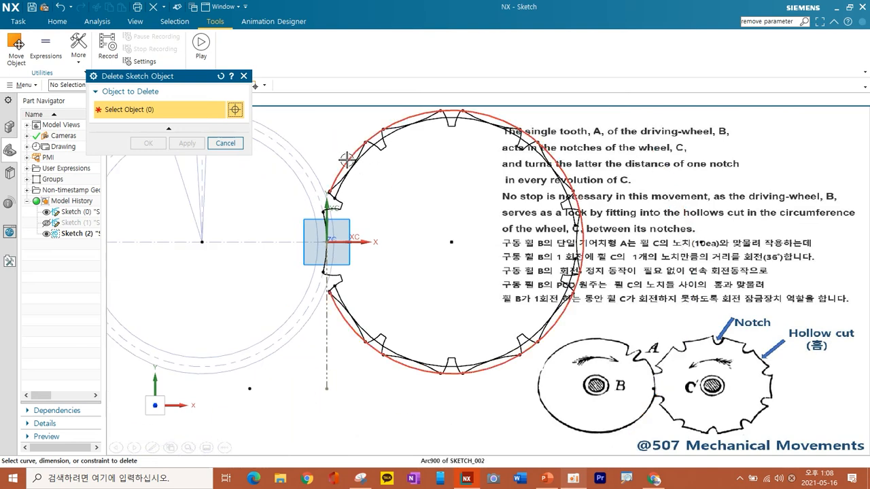
{"action": "left_click", "coordinate": [346, 154]}
{"action": "left_click", "coordinate": [138, 143]}
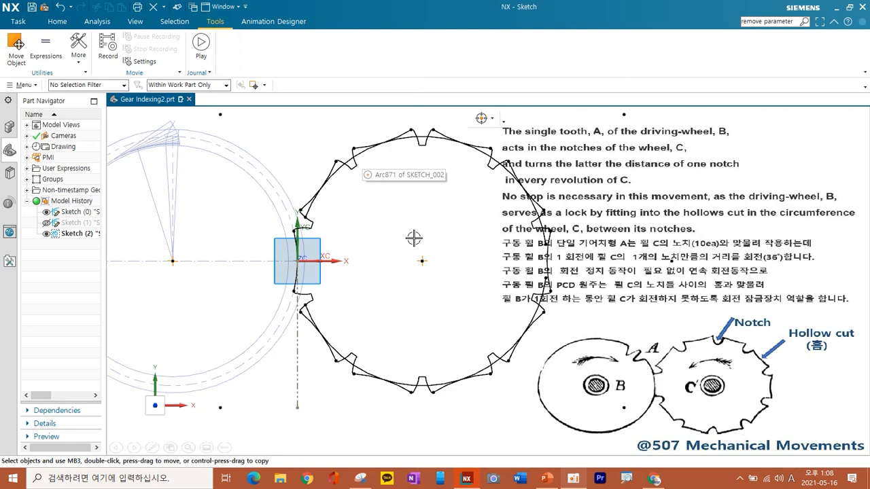
{"action": "key", "text": "Delete"}
{"action": "left_click", "coordinate": [408, 194]}
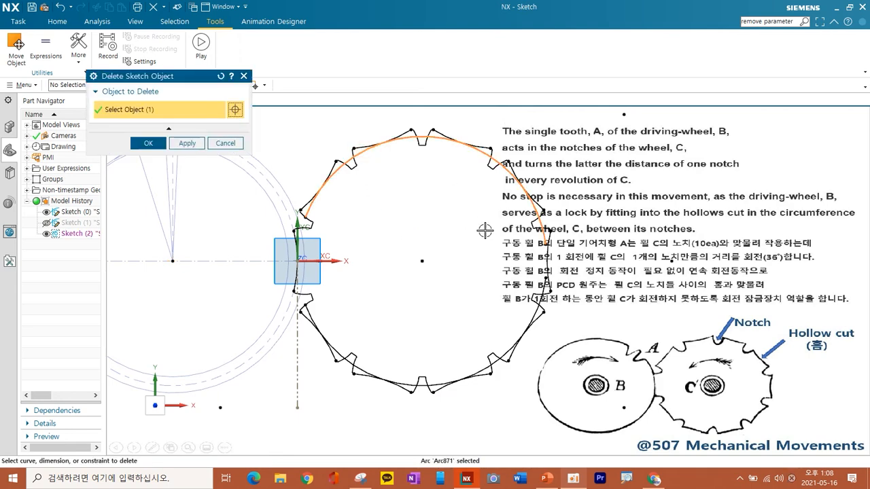
{"action": "middle_click", "coordinate": [442, 274]}
{"action": "mouse_move", "coordinate": [442, 274]}
{"action": "middle_mouse_down", "text": "shift"}
{"action": "mouse_move", "coordinate": [361, 266]}
{"action": "mouse_move", "coordinate": [330, 279]}
{"action": "mouse_move", "coordinate": [393, 269]}
{"action": "mouse_move", "coordinate": [373, 267]}
{"action": "mouse_move", "coordinate": [396, 246]}
{"action": "middle_mouse_up", "text": "shift"}
Step: Finish the notched wheel sketch and save the part file
{"action": "left_click", "coordinate": [52, 22]}
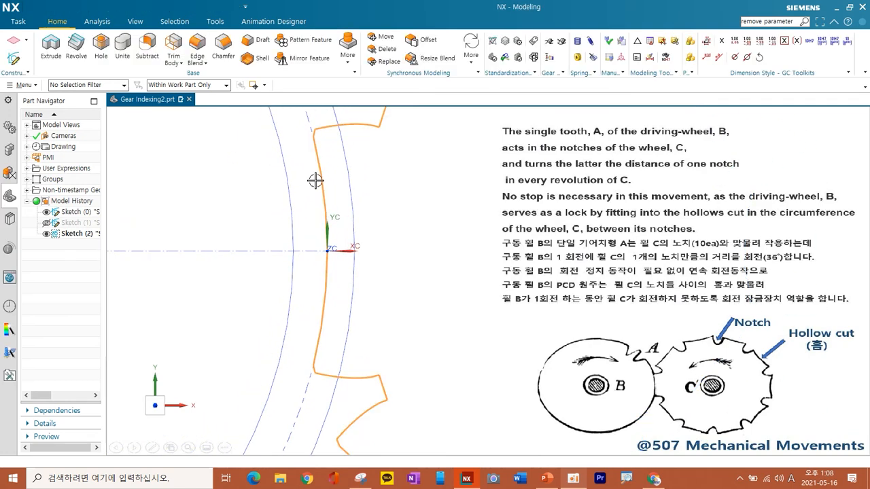
{"action": "left_click", "coordinate": [31, 10]}
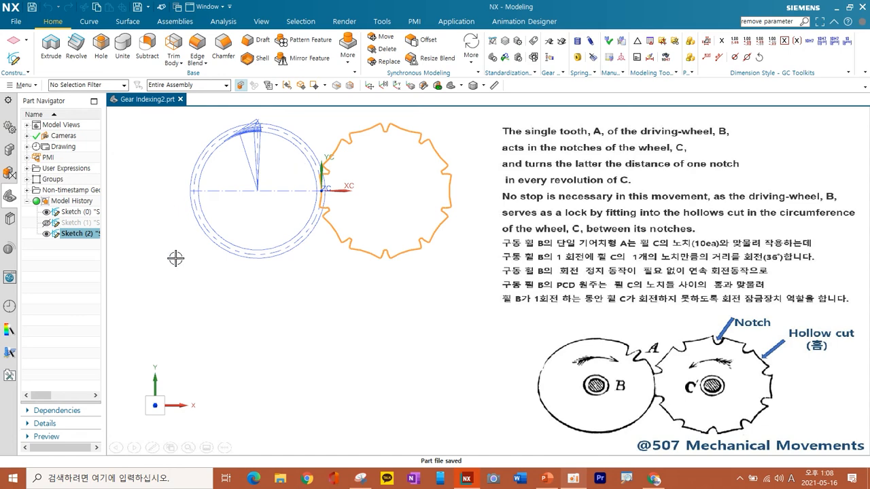
{"action": "left_click", "coordinate": [312, 335]}
Step: Hide the construction-circle Sketch (0) and show the driving wheel's Sketch (1)
{"action": "mouse_move", "coordinate": [373, 293]}
{"action": "middle_mouse_down"}
{"action": "mouse_move", "coordinate": [340, 363]}
{"action": "mouse_move", "coordinate": [376, 347]}
{"action": "middle_mouse_up"}
{"action": "left_click", "coordinate": [47, 212]}
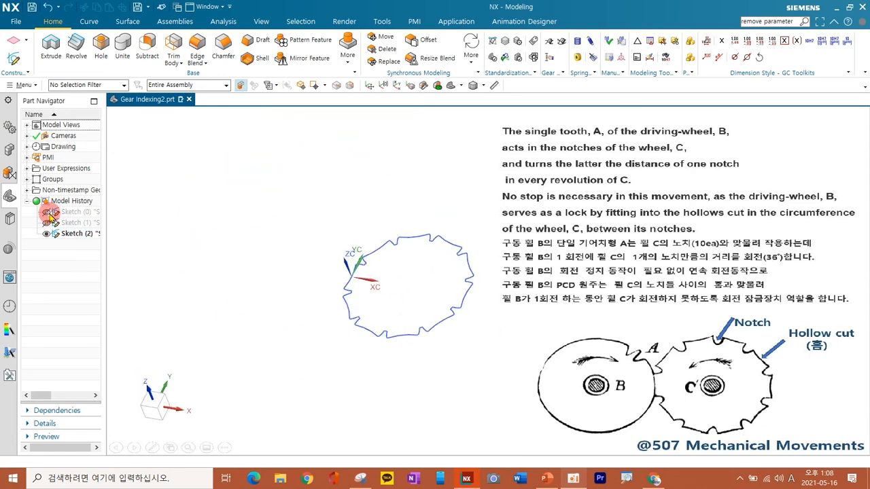
{"action": "left_click", "coordinate": [47, 223]}
{"action": "mouse_move", "coordinate": [284, 270]}
{"action": "middle_mouse_down"}
{"action": "mouse_move", "coordinate": [252, 258]}
{"action": "mouse_move", "coordinate": [339, 297]}
{"action": "mouse_move", "coordinate": [334, 278]}
{"action": "mouse_move", "coordinate": [320, 316]}
{"action": "mouse_move", "coordinate": [324, 239]}
{"action": "mouse_move", "coordinate": [339, 237]}
{"action": "middle_mouse_up"}
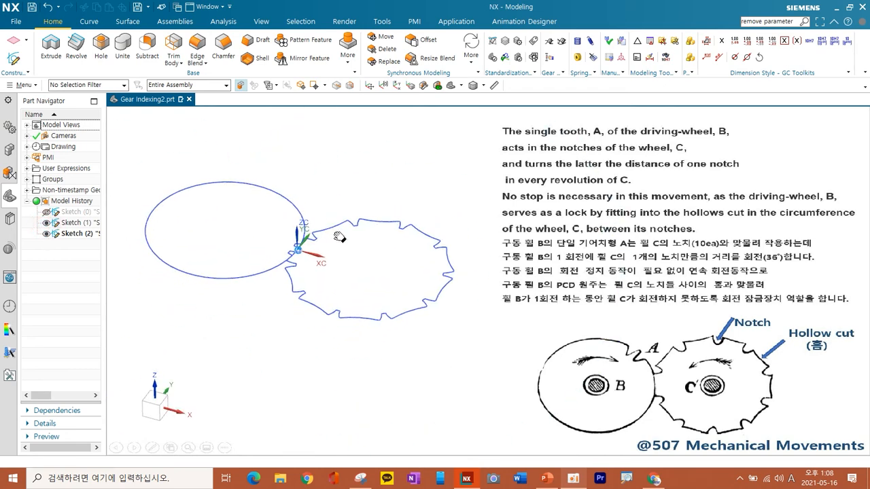
Step: Extrude the notched wheel's full connected outline 15 mm in the reversed direction as a solid with no Boolean
{"action": "left_click", "coordinate": [51, 45]}
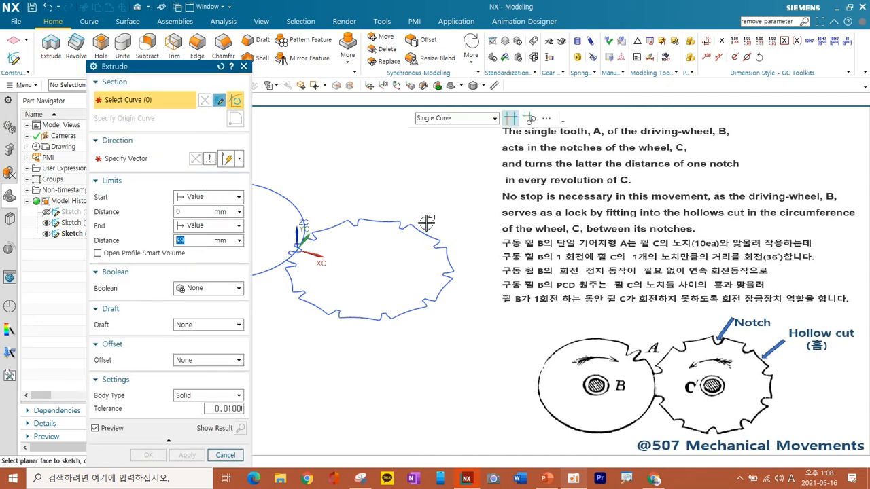
{"action": "left_click", "coordinate": [455, 120]}
{"action": "left_click", "coordinate": [435, 143]}
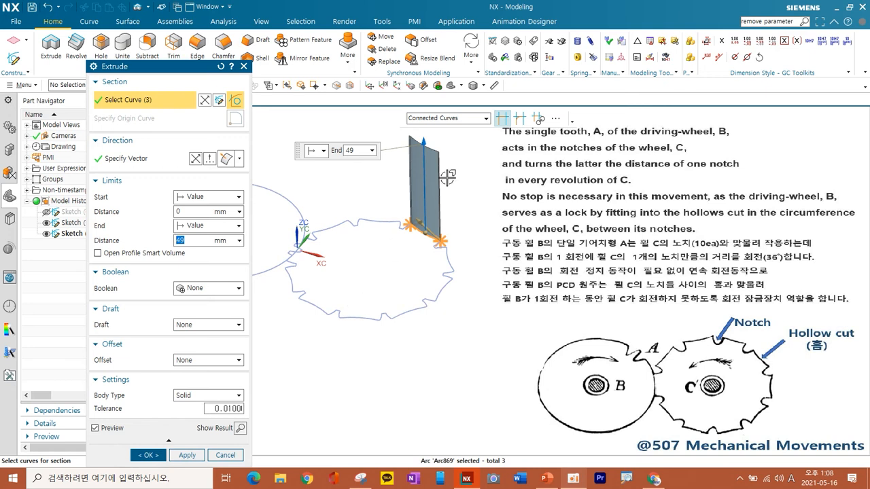
{"action": "left_click", "coordinate": [420, 236], "text": "shift"}
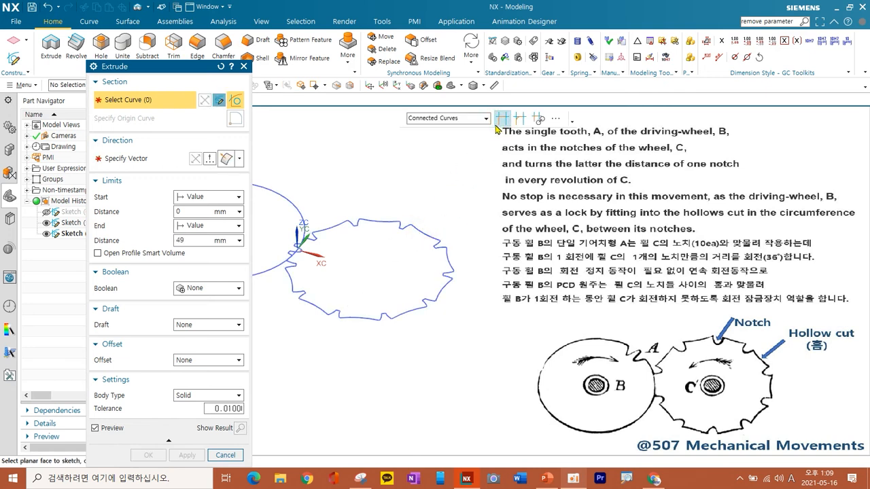
{"action": "left_click", "coordinate": [419, 238]}
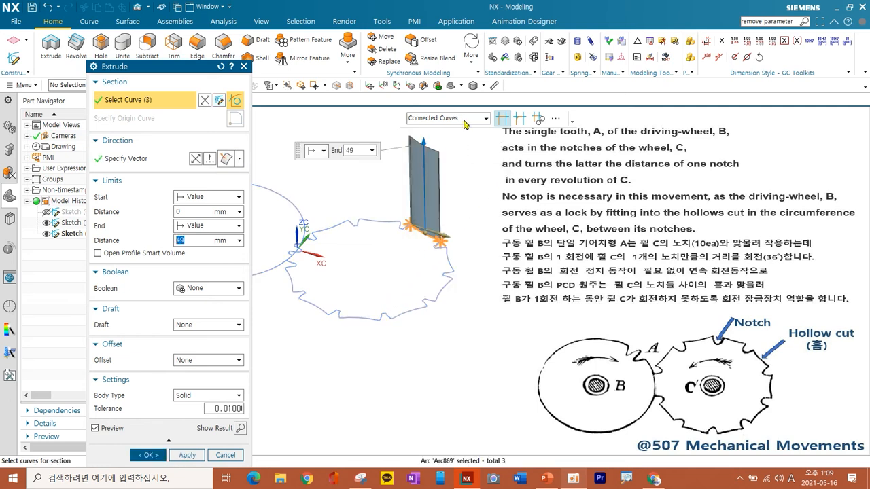
{"action": "scroll", "coordinate": [399, 246], "scroll_direction": "down", "scroll_amount": 5}
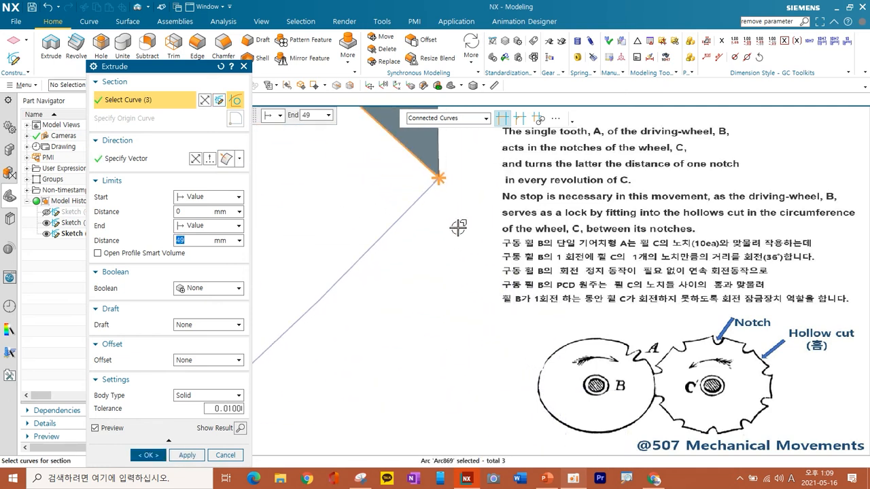
{"action": "scroll", "coordinate": [417, 255], "scroll_direction": "down", "scroll_amount": 10}
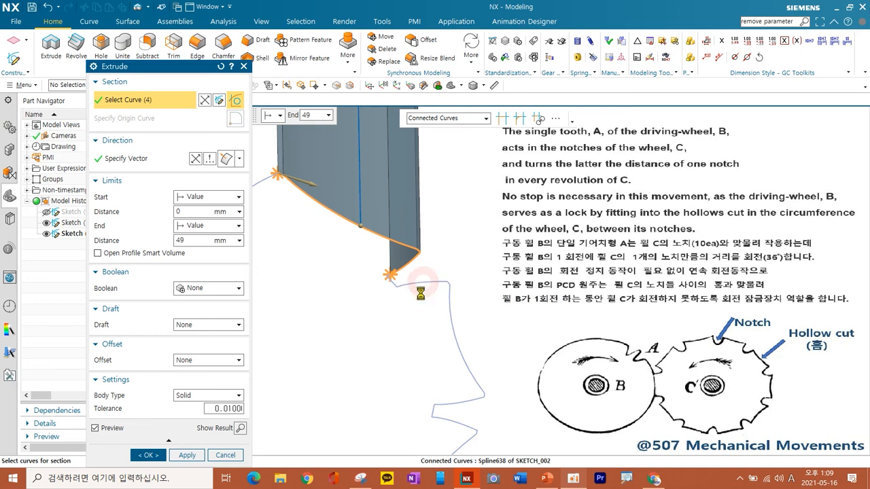
{"action": "scroll", "coordinate": [426, 319], "scroll_direction": "down", "scroll_amount": 6}
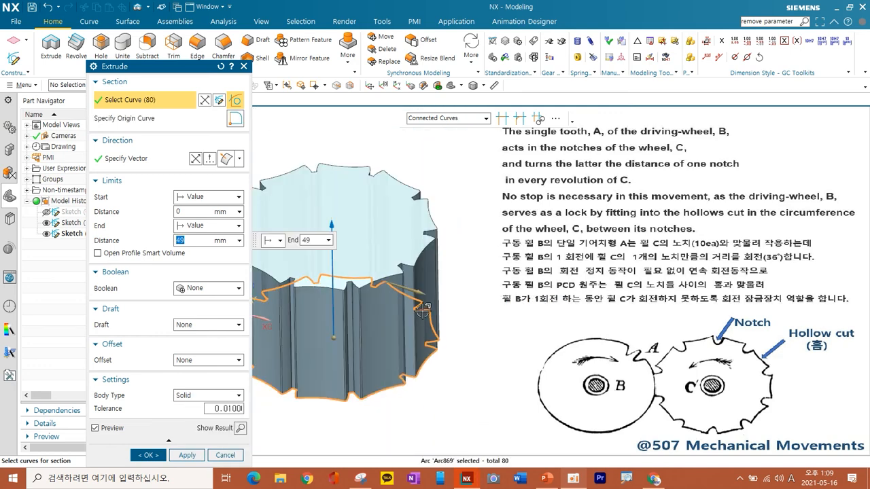
{"action": "middle_click_drag", "start_coordinate": [266, 252], "coordinate": [336, 225], "text": "shift"}
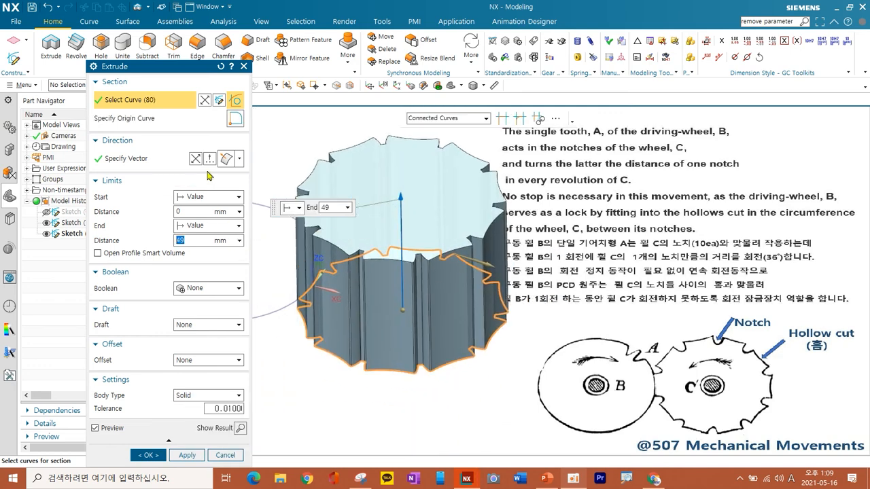
{"action": "left_click", "coordinate": [196, 159]}
{"action": "left_click", "coordinate": [189, 240]}
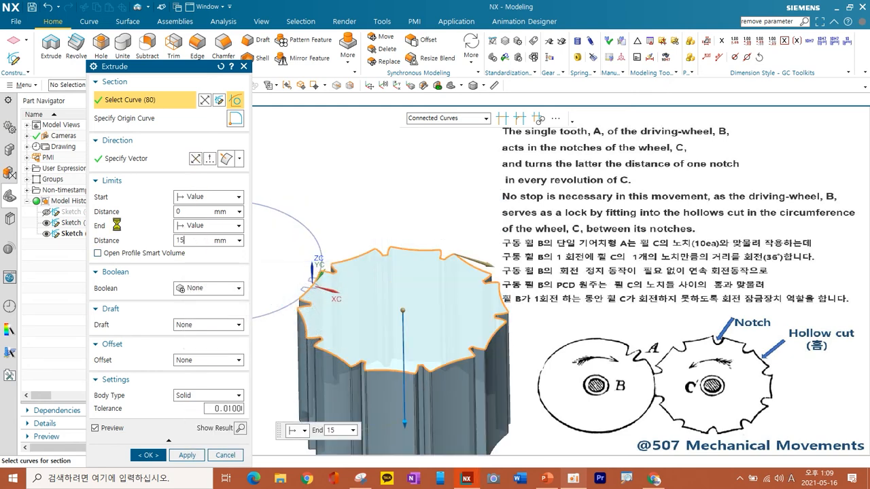
{"action": "left_click", "coordinate": [181, 455]}
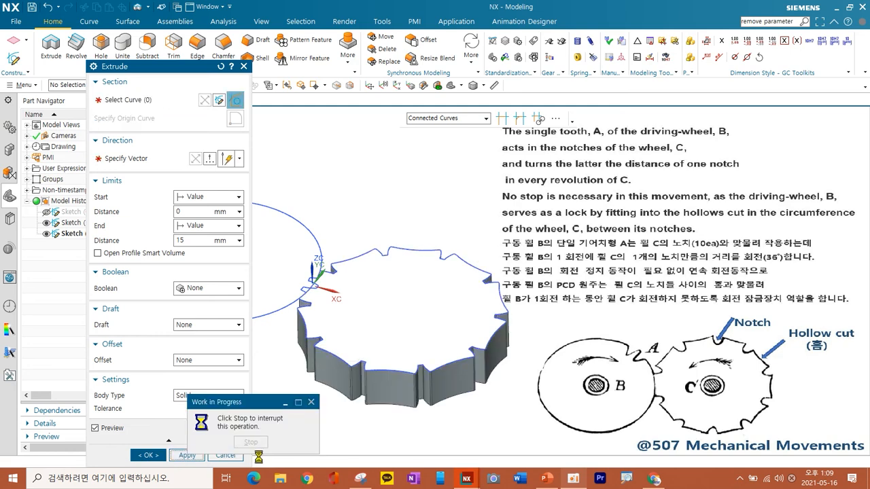
Step: Extrude the driving wheel's connected outline with its tooth 15 mm in the reversed direction
{"action": "middle_click_drag", "start_coordinate": [347, 331], "coordinate": [485, 335], "text": "shift"}
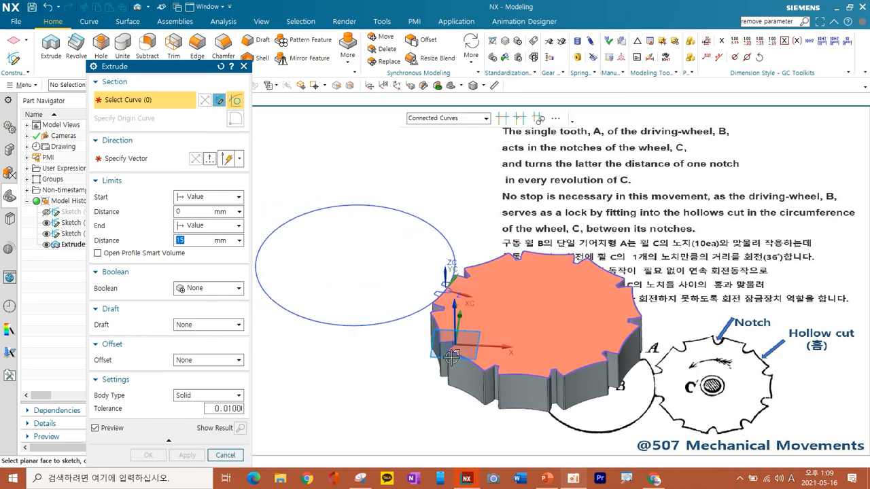
{"action": "left_click", "coordinate": [375, 326]}
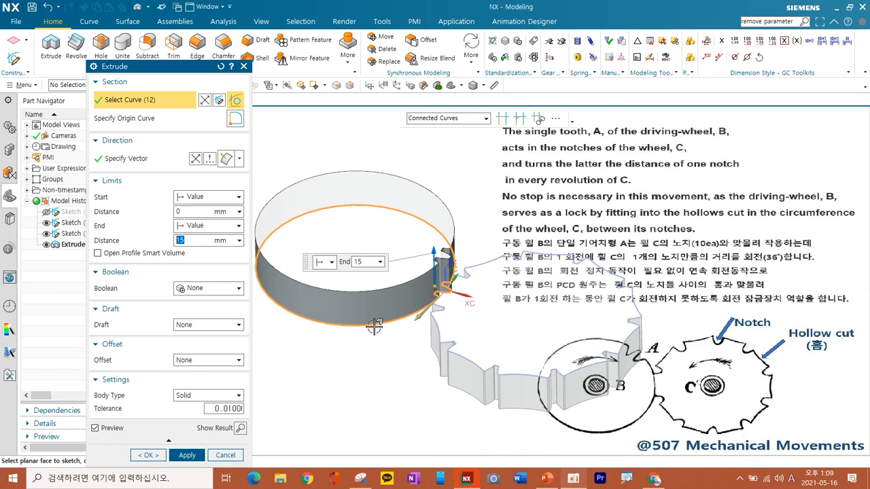
{"action": "left_click", "coordinate": [193, 161]}
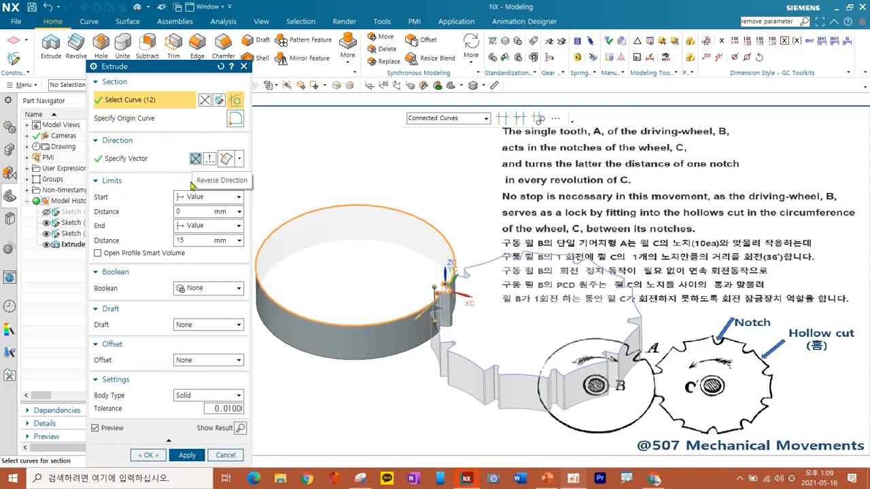
{"action": "left_click", "coordinate": [150, 455]}
Step: Hide the driving wheel and notched wheel sketches, leaving the two extruded solids shown
{"action": "mouse_move", "coordinate": [298, 282]}
{"action": "middle_mouse_down"}
{"action": "mouse_move", "coordinate": [303, 275]}
{"action": "mouse_move", "coordinate": [299, 283]}
{"action": "middle_mouse_up"}
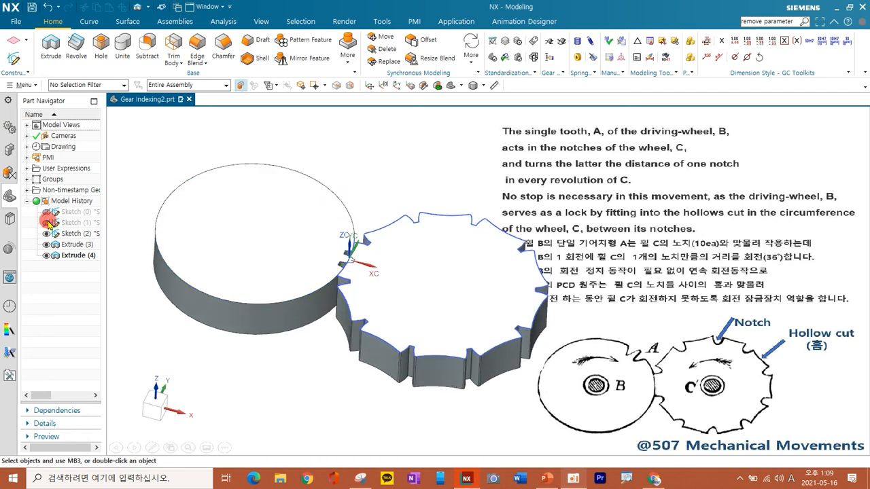
{"action": "left_click", "coordinate": [46, 238]}
{"action": "middle_click_drag", "start_coordinate": [363, 278], "coordinate": [430, 292]}
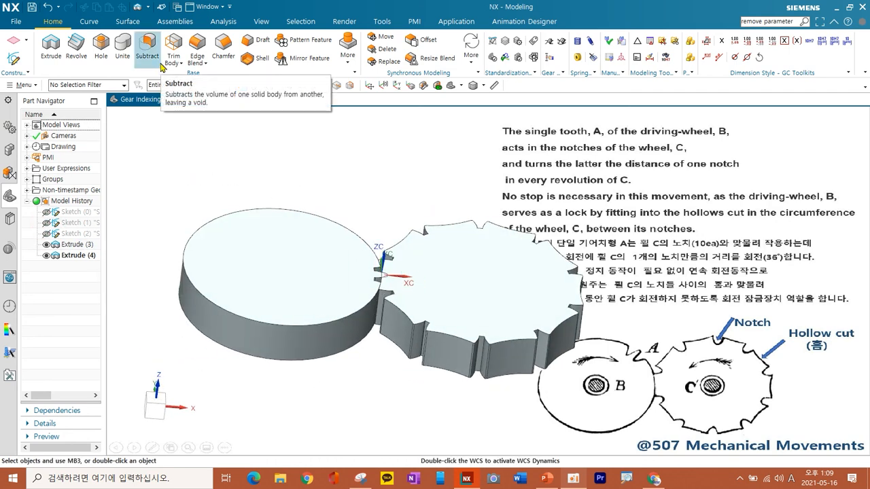
Step: Chamfer the driving wheel's upper and lower rim edges with a symmetric distance of 2 mm
{"action": "left_click", "coordinate": [216, 51]}
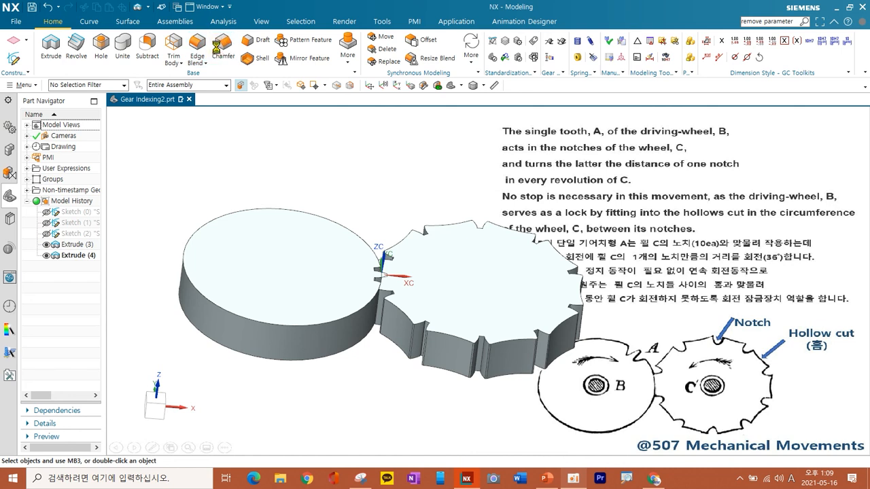
{"action": "left_click", "coordinate": [335, 324]}
{"action": "left_click", "coordinate": [328, 356]}
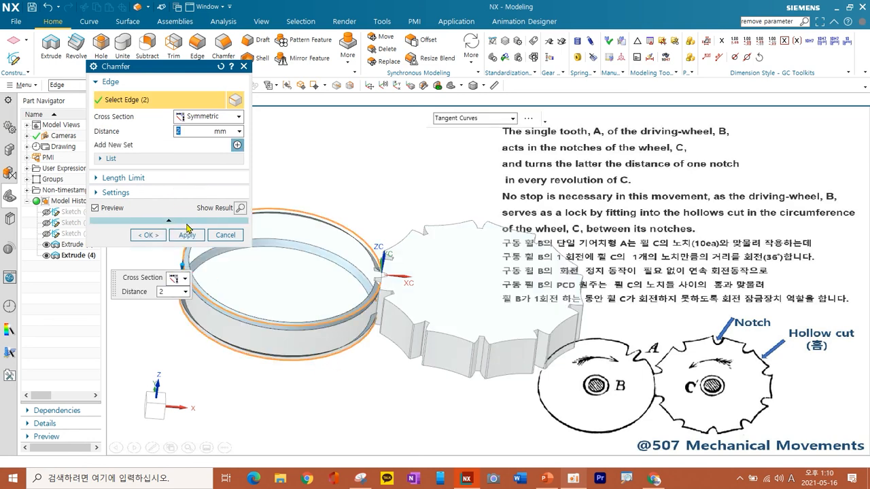
{"action": "left_click", "coordinate": [187, 234]}
Step: Chamfer the 20 upper and lower hollow-cut edges around the notched wheel with a symmetric distance of 2 mm
{"action": "middle_click_drag", "start_coordinate": [471, 303], "coordinate": [377, 264], "text": "shift"}
{"action": "scroll", "coordinate": [475, 323], "scroll_direction": "up", "scroll_amount": 3}
{"action": "scroll", "coordinate": [462, 330], "scroll_direction": "up", "scroll_amount": 2}
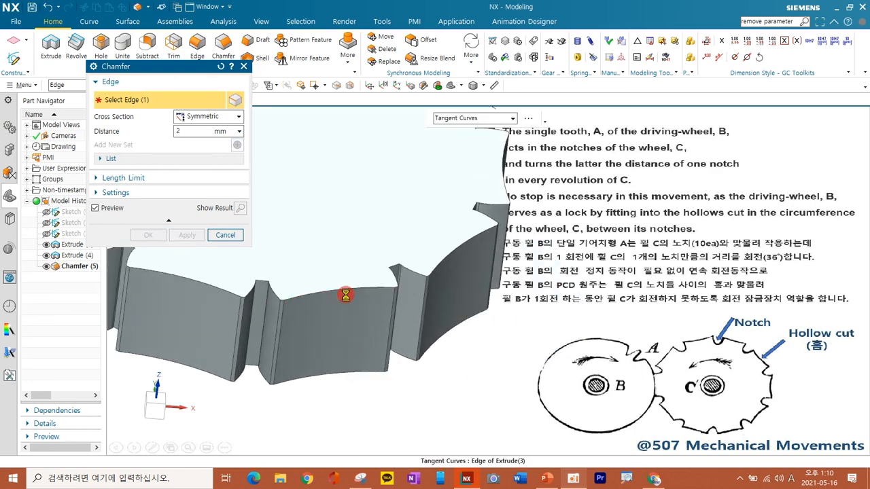
{"action": "left_click", "coordinate": [346, 294]}
{"action": "left_click", "coordinate": [437, 280]}
{"action": "middle_click_drag", "start_coordinate": [461, 216], "coordinate": [392, 295], "text": "shift"}
{"action": "left_click", "coordinate": [435, 252]}
{"action": "left_click", "coordinate": [384, 158]}
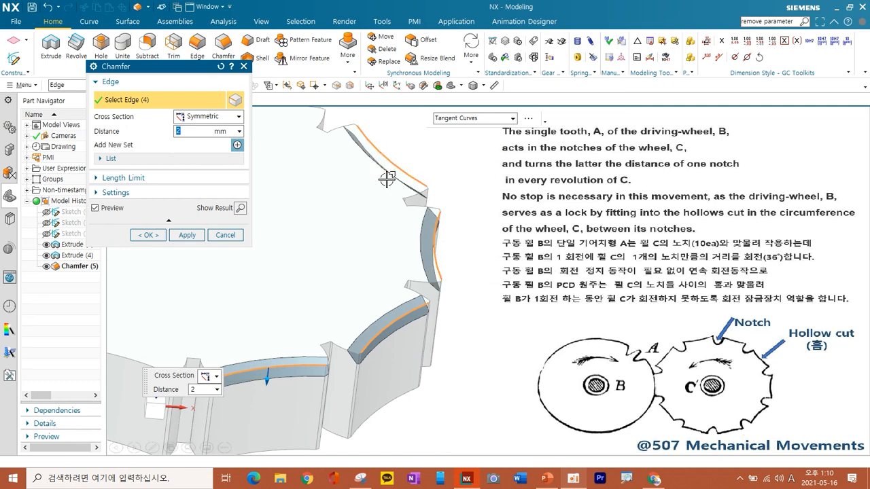
{"action": "scroll", "coordinate": [386, 178], "scroll_direction": "down", "scroll_amount": 3}
{"action": "left_click", "coordinate": [328, 141]}
{"action": "middle_click_drag", "start_coordinate": [301, 213], "coordinate": [415, 262], "text": "shift"}
{"action": "left_click", "coordinate": [364, 183]}
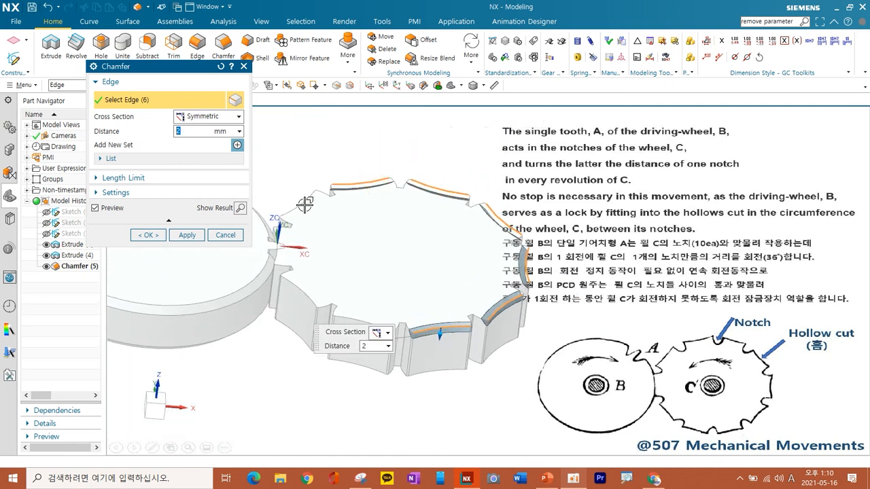
{"action": "scroll", "coordinate": [302, 204], "scroll_direction": "up", "scroll_amount": 5}
{"action": "left_click", "coordinate": [265, 269]}
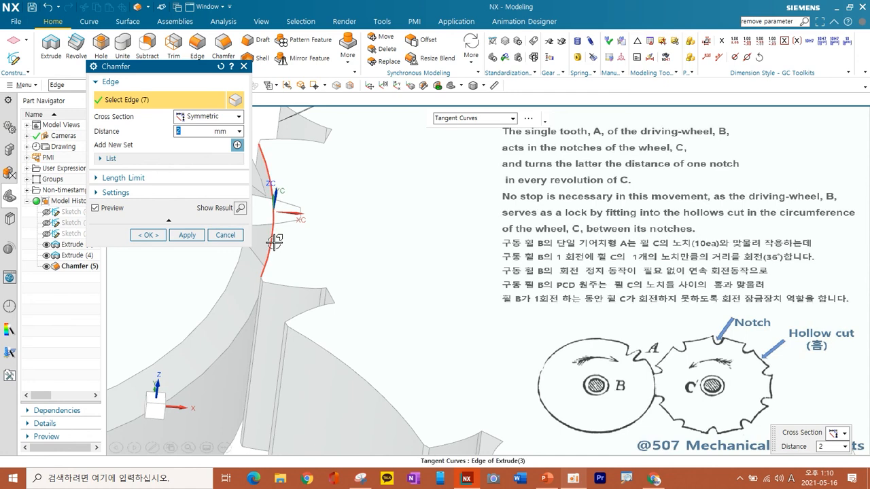
{"action": "scroll", "coordinate": [351, 285], "scroll_direction": "down", "scroll_amount": 4}
{"action": "left_click", "coordinate": [360, 327]}
{"action": "left_click", "coordinate": [442, 374]}
{"action": "left_click", "coordinate": [348, 393]}
{"action": "left_click", "coordinate": [434, 442]}
{"action": "middle_click_drag", "start_coordinate": [547, 315], "coordinate": [388, 365], "text": "shift"}
{"action": "left_click", "coordinate": [421, 356]}
{"action": "left_click", "coordinate": [518, 314]}
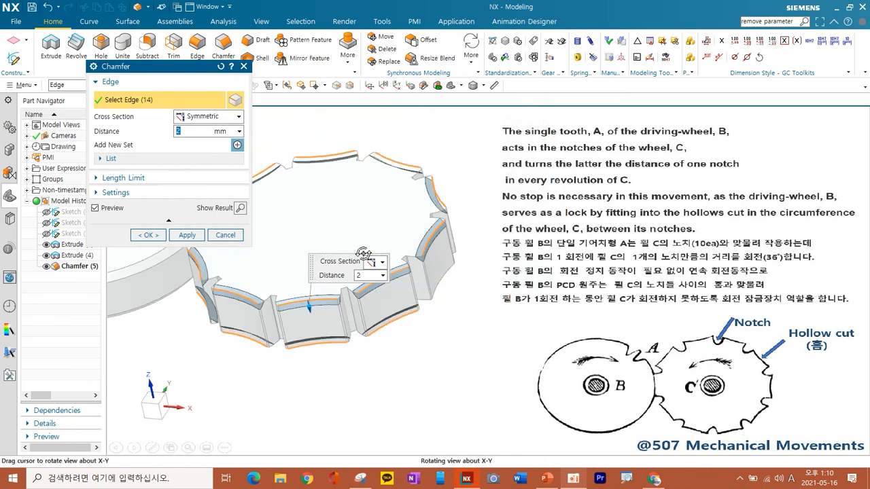
{"action": "middle_click_drag", "start_coordinate": [344, 256], "coordinate": [361, 323]}
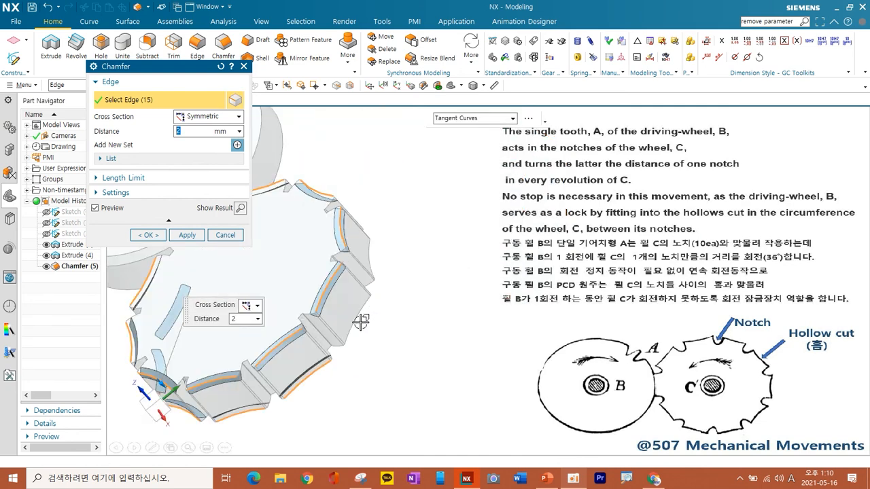
{"action": "middle_click_drag", "start_coordinate": [307, 247], "coordinate": [301, 280]}
{"action": "left_click", "coordinate": [318, 283]}
{"action": "middle_click_drag", "start_coordinate": [255, 312], "coordinate": [364, 243]}
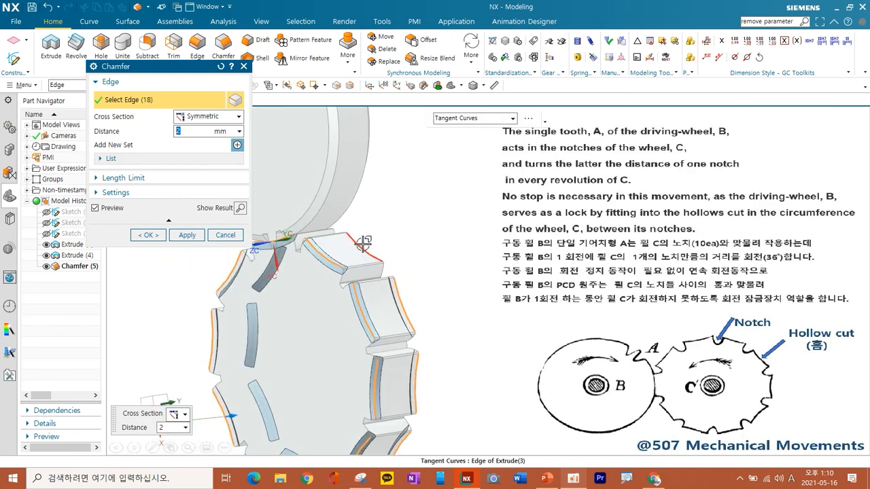
{"action": "middle_click_drag", "start_coordinate": [314, 302], "coordinate": [339, 234]}
{"action": "left_click", "coordinate": [146, 236]}
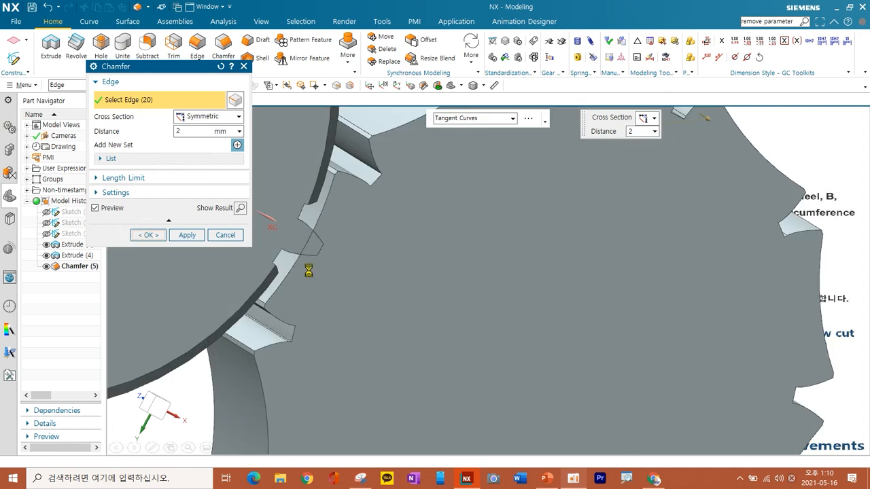
{"action": "scroll", "coordinate": [476, 256], "scroll_direction": "down", "scroll_amount": 6}
{"action": "middle_click_drag", "start_coordinate": [475, 256], "coordinate": [314, 352]}
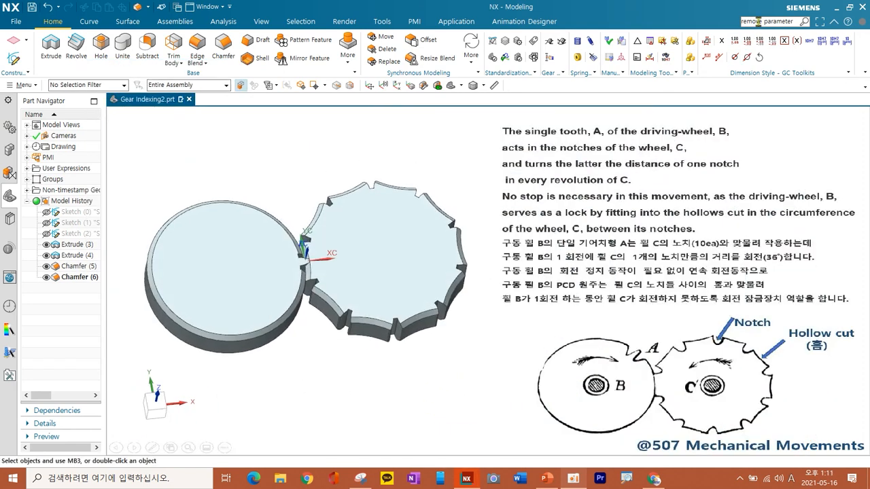
Step: Search the commands for remove parameter
{"action": "type", "text": "e parame"}
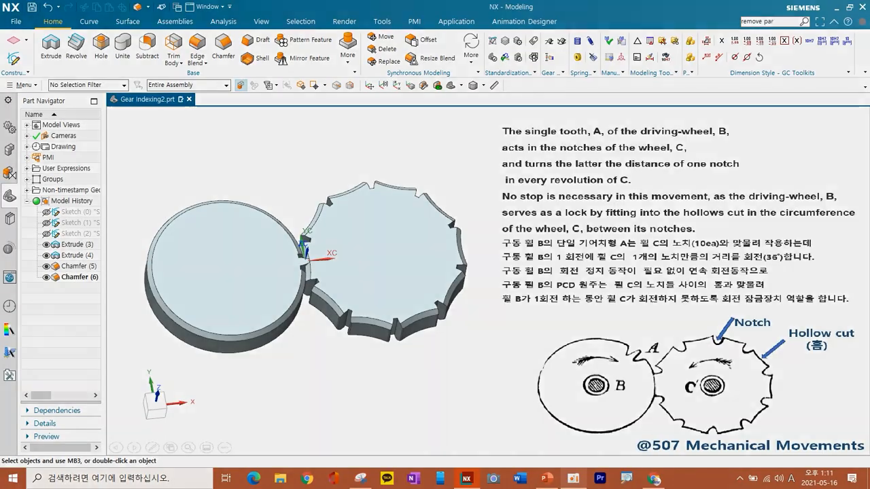